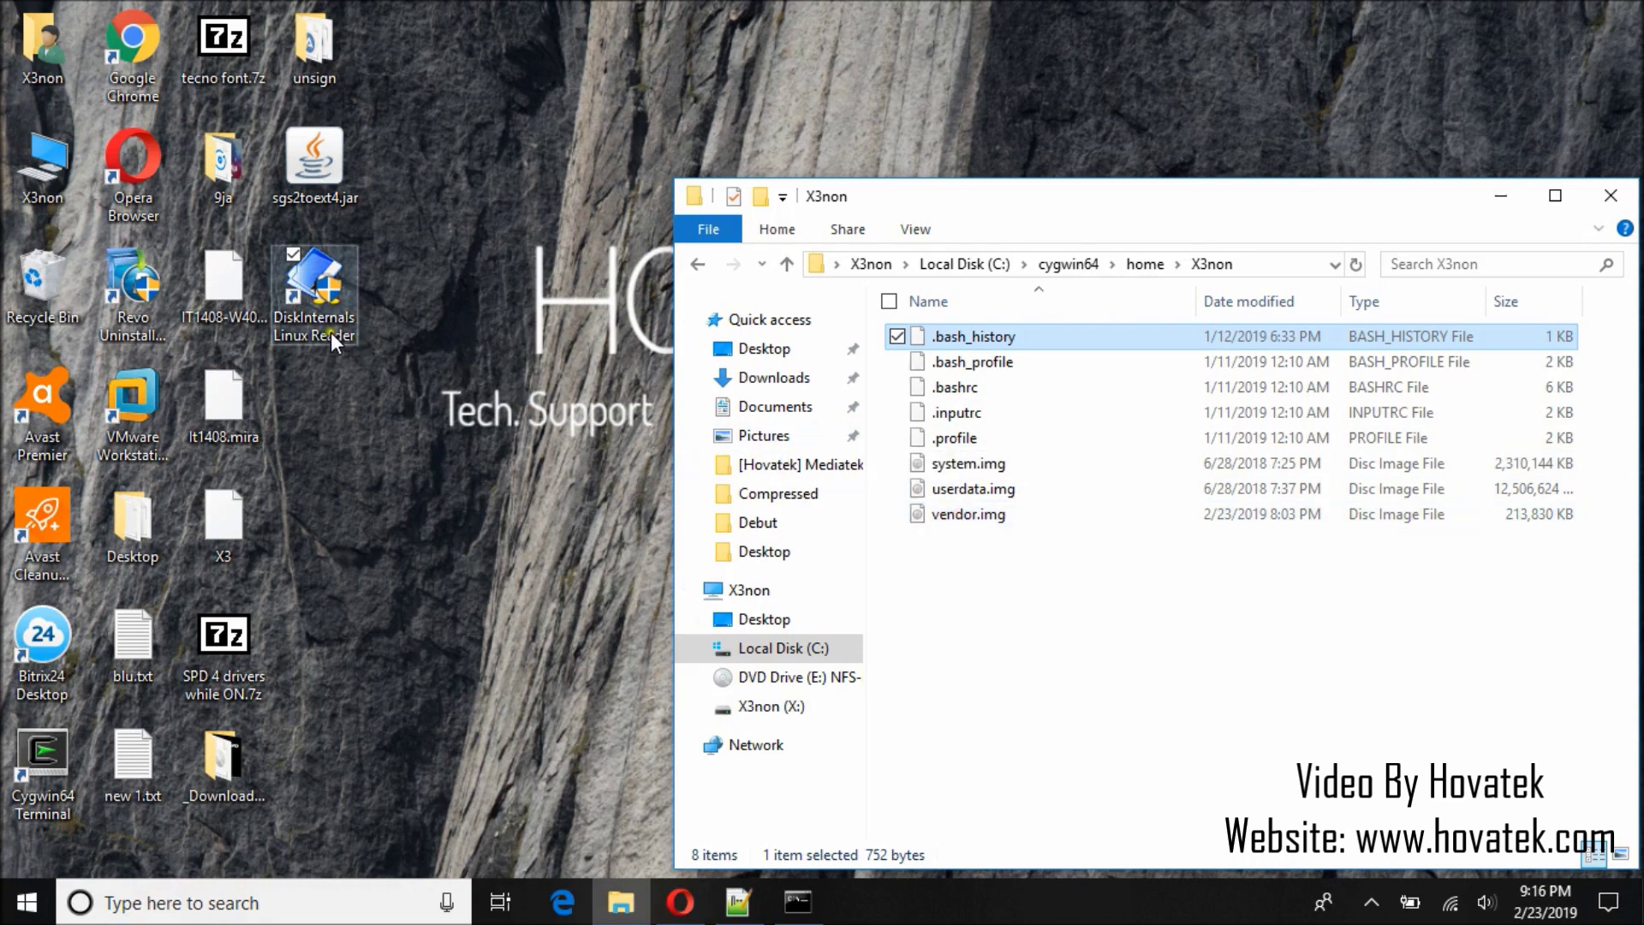
- Bring up the Cygwin terminal, then view Opera's Hovatek tutorial on image file systems
left_click(311, 293)
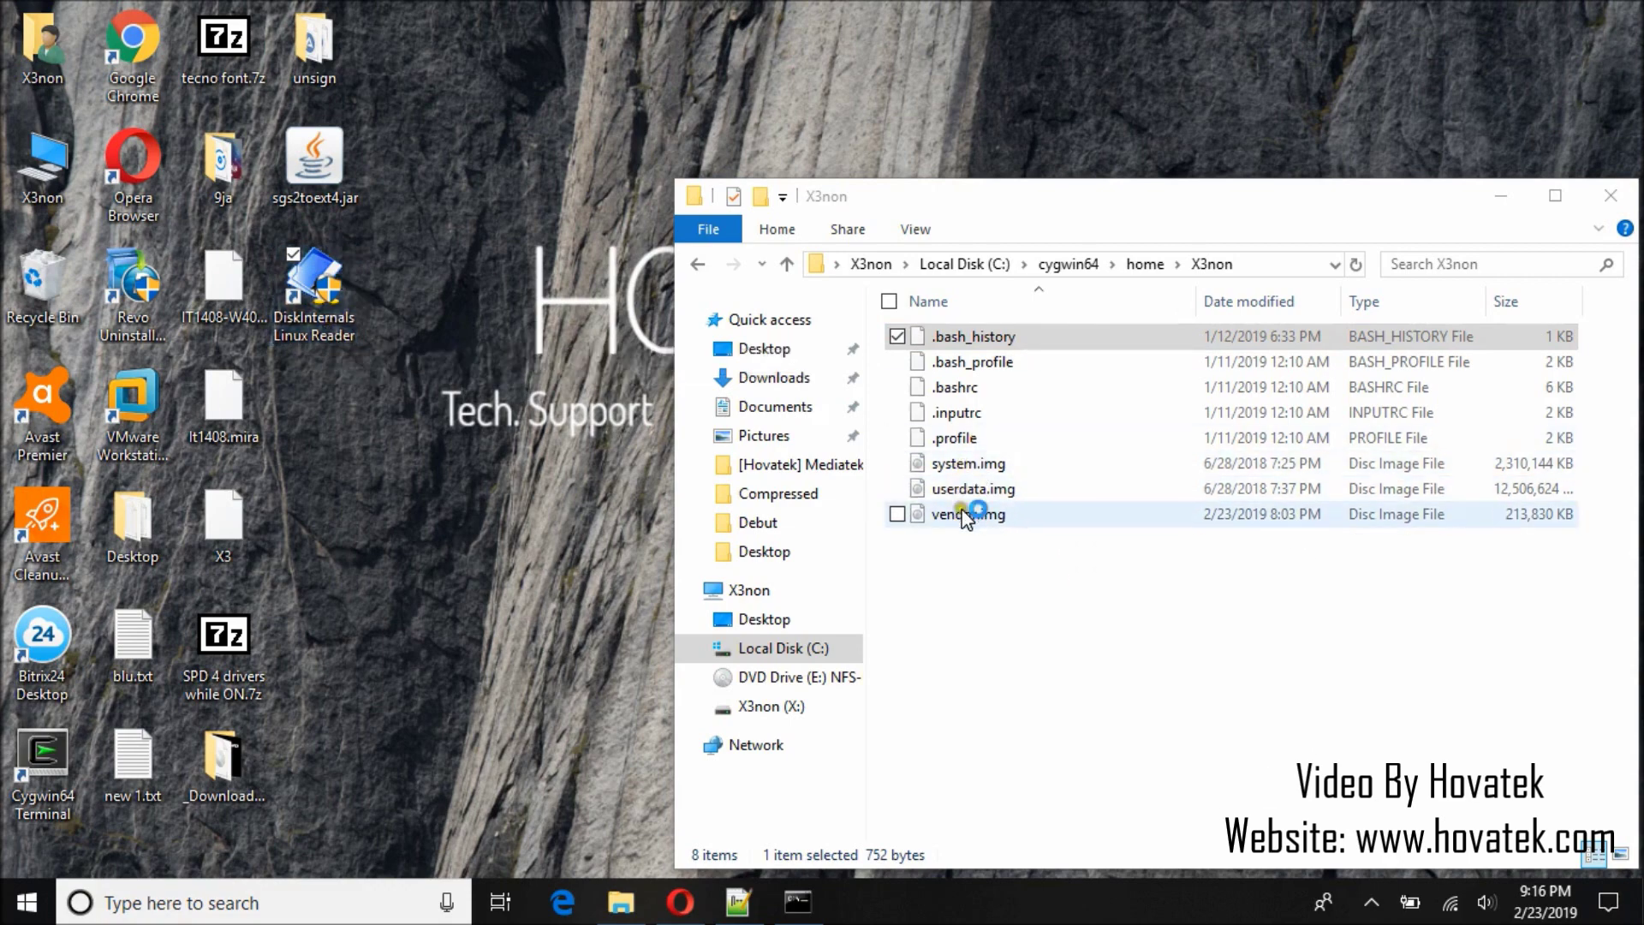
left_click(800, 905)
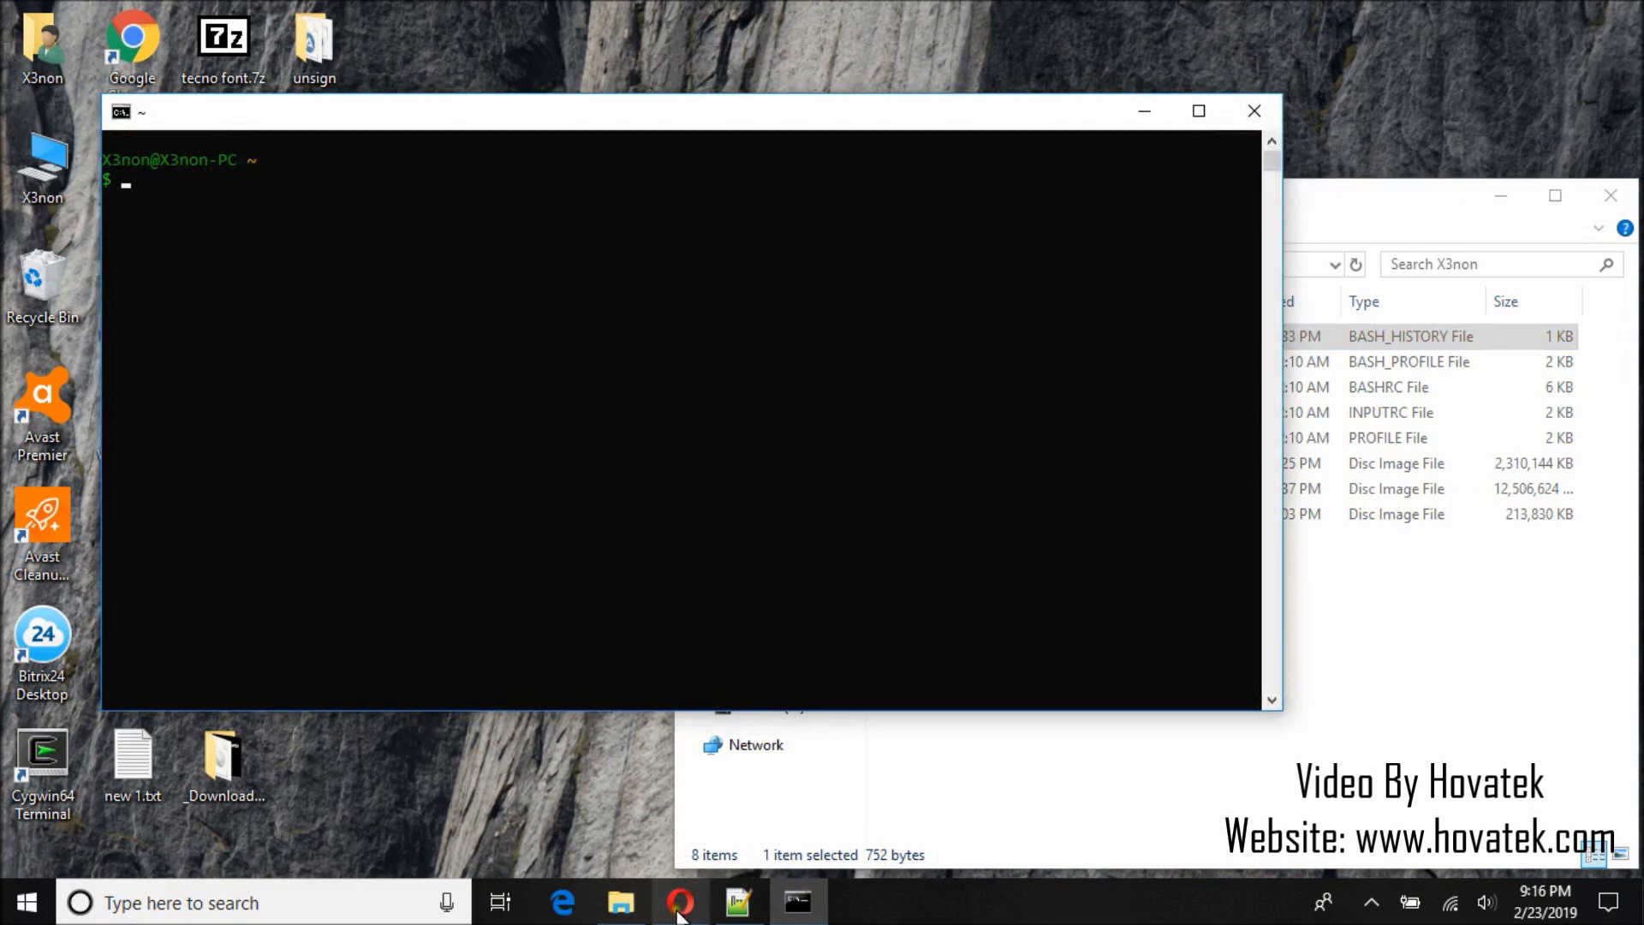
mouse_move(681, 903)
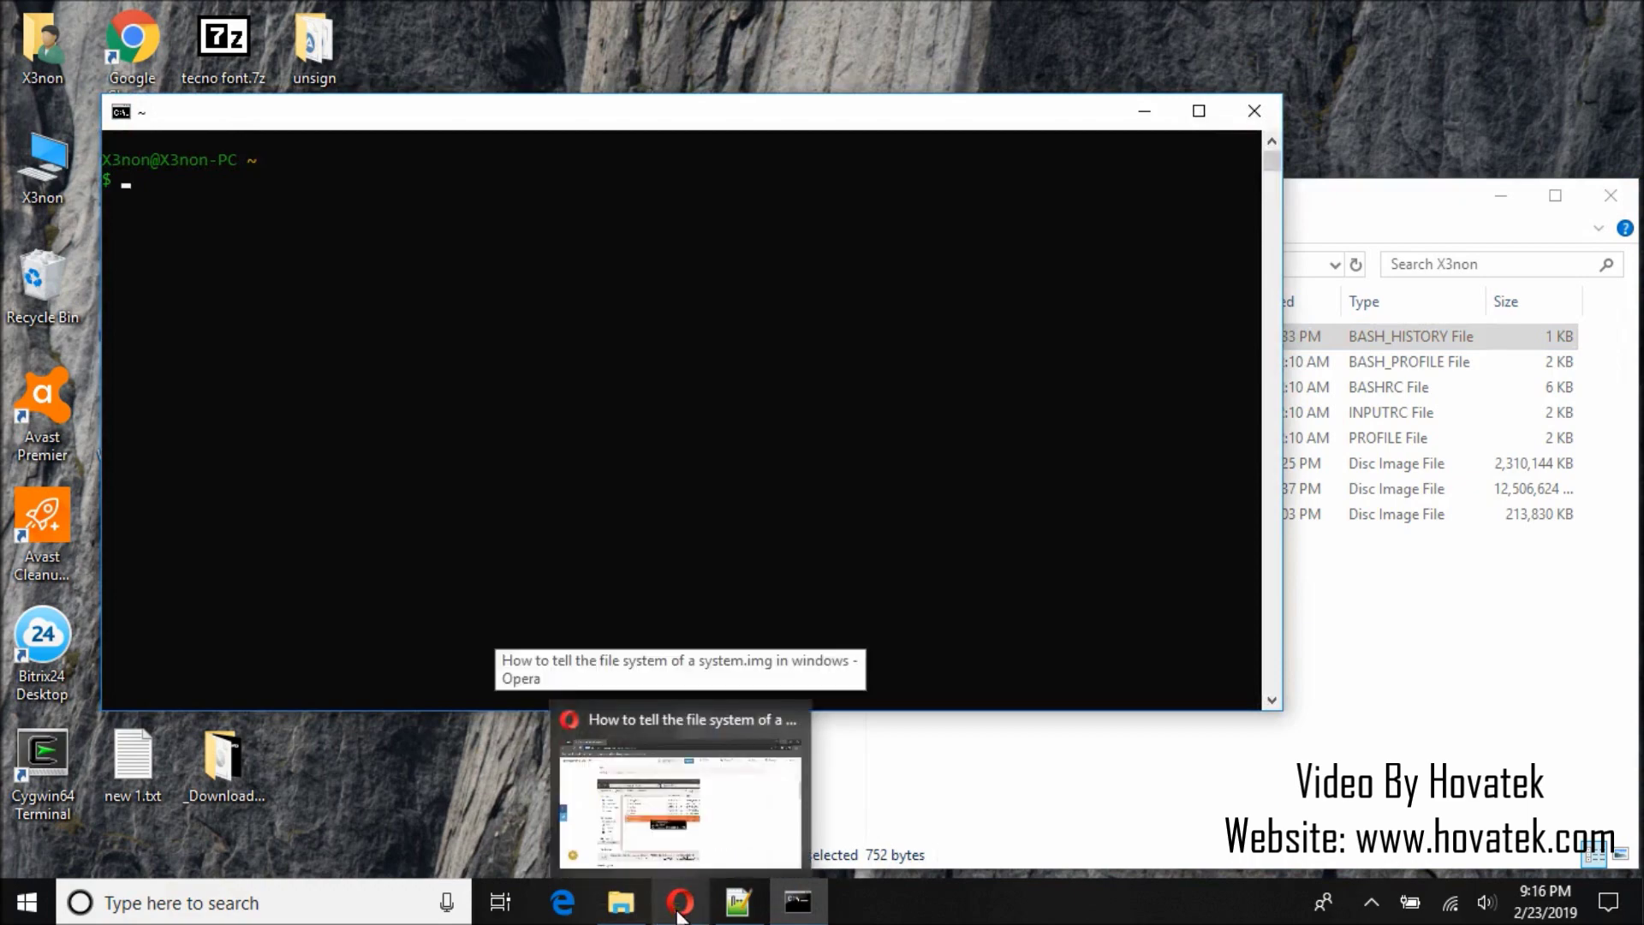
left_click(680, 906)
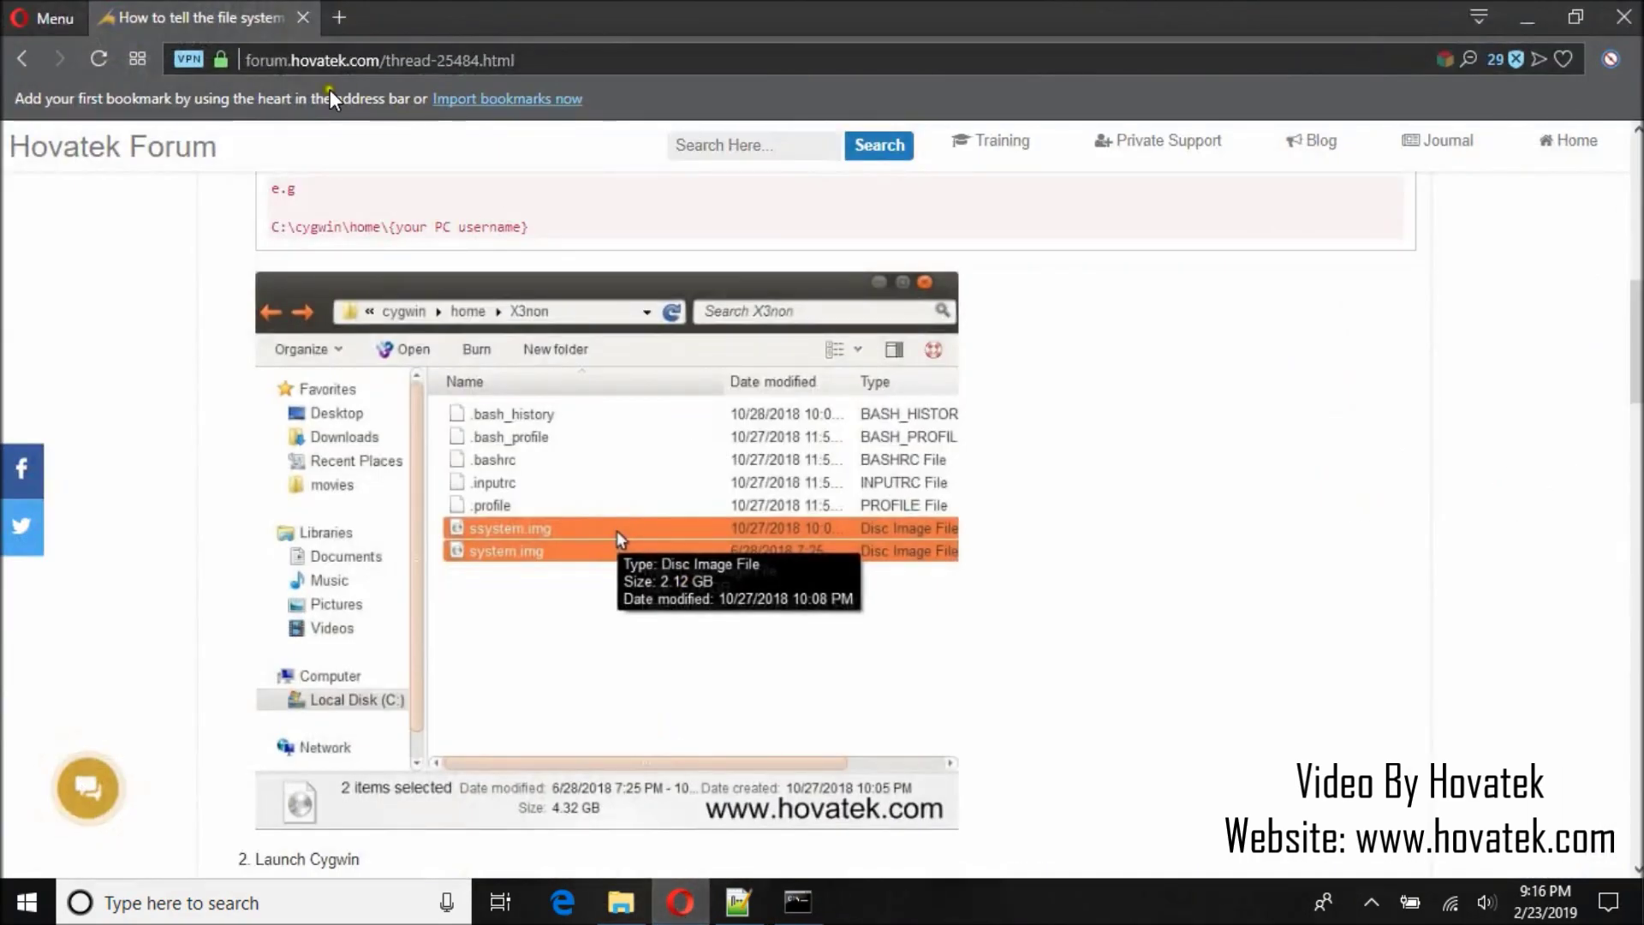
scroll(407, 349, "up", 6)
scroll(407, 349, "up", 4)
scroll(422, 159, "down", 1)
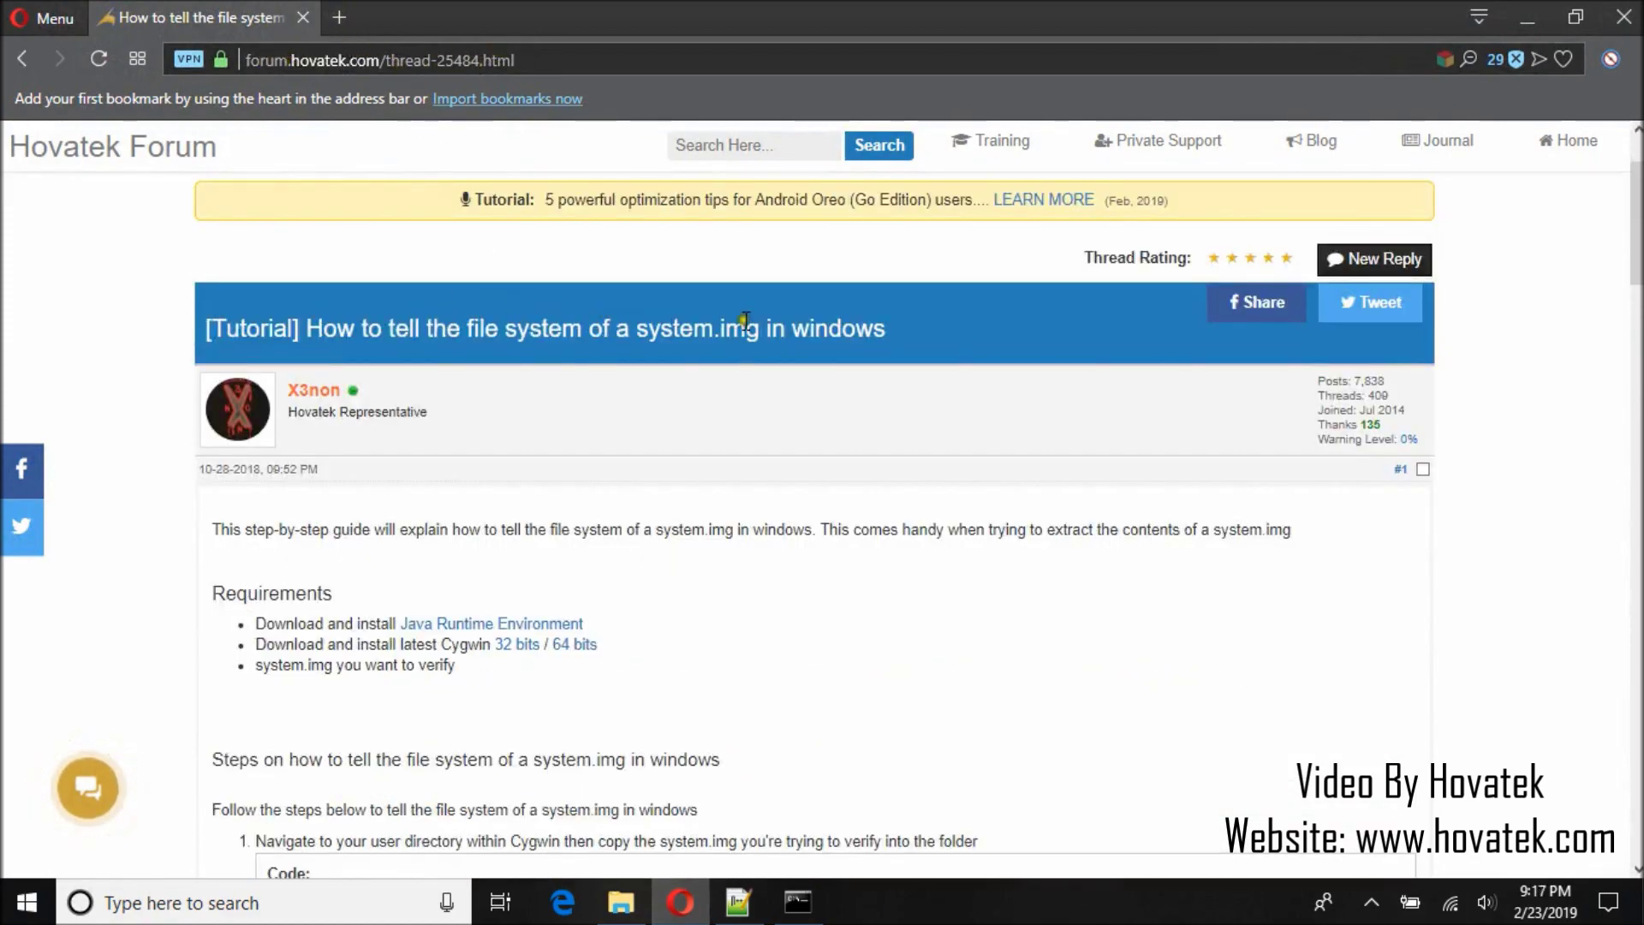
- Run 'file' on system.img, userdata.img and vendor.img: ext4, ext4, Android sparse
left_click(1526, 19)
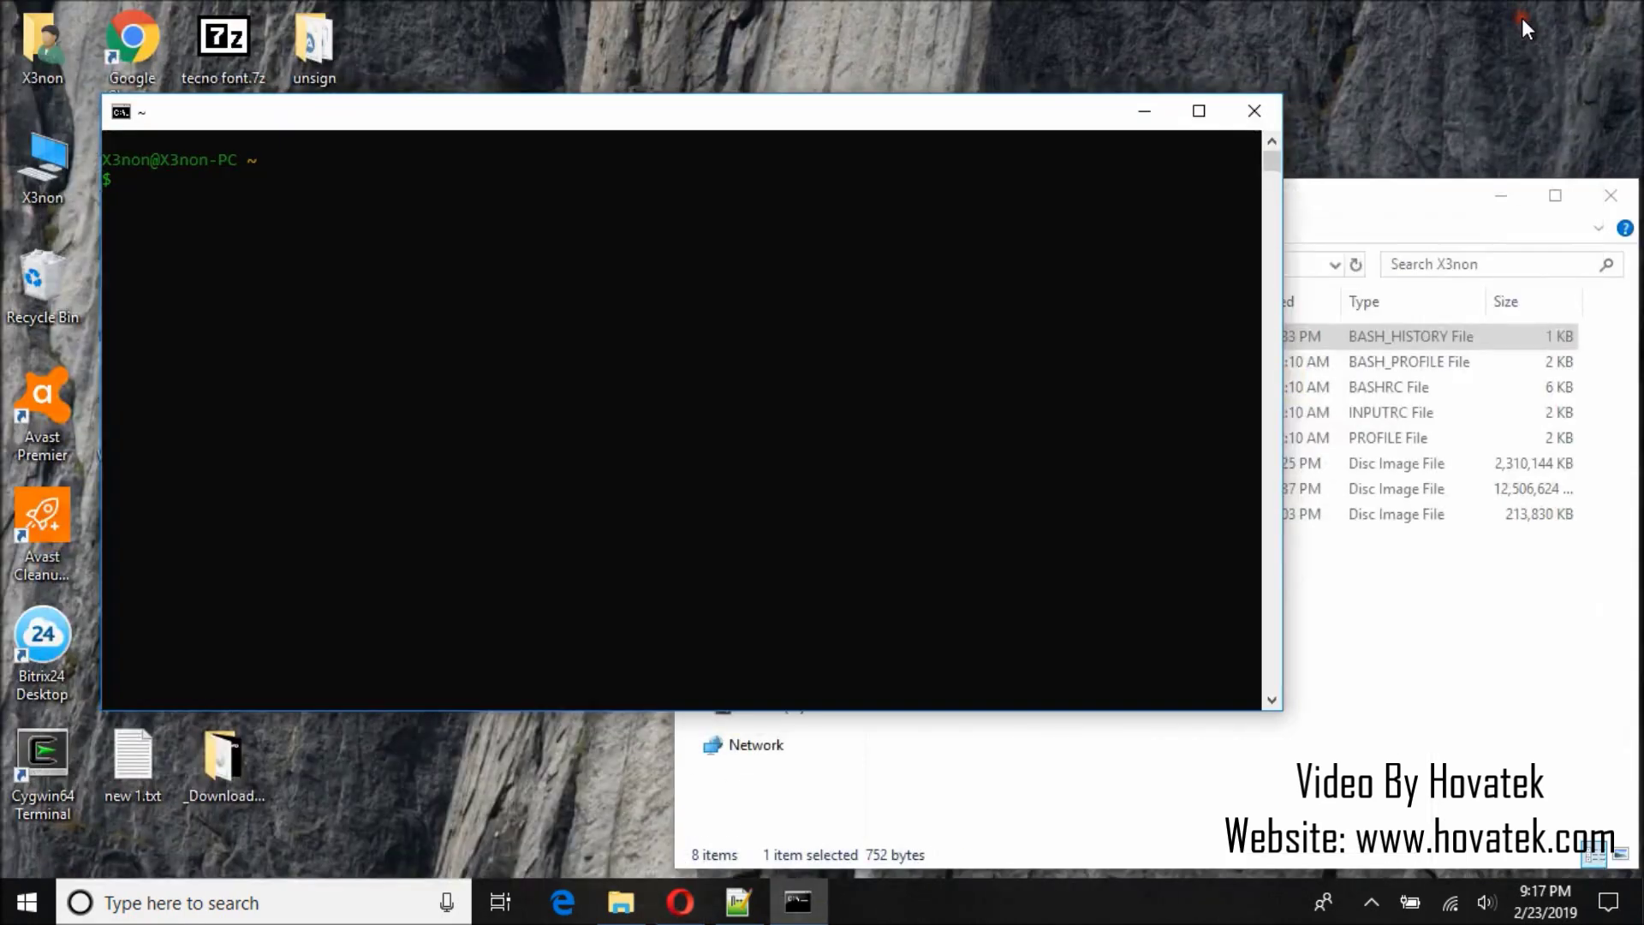
type("file system")
type(".img")
key("Return")
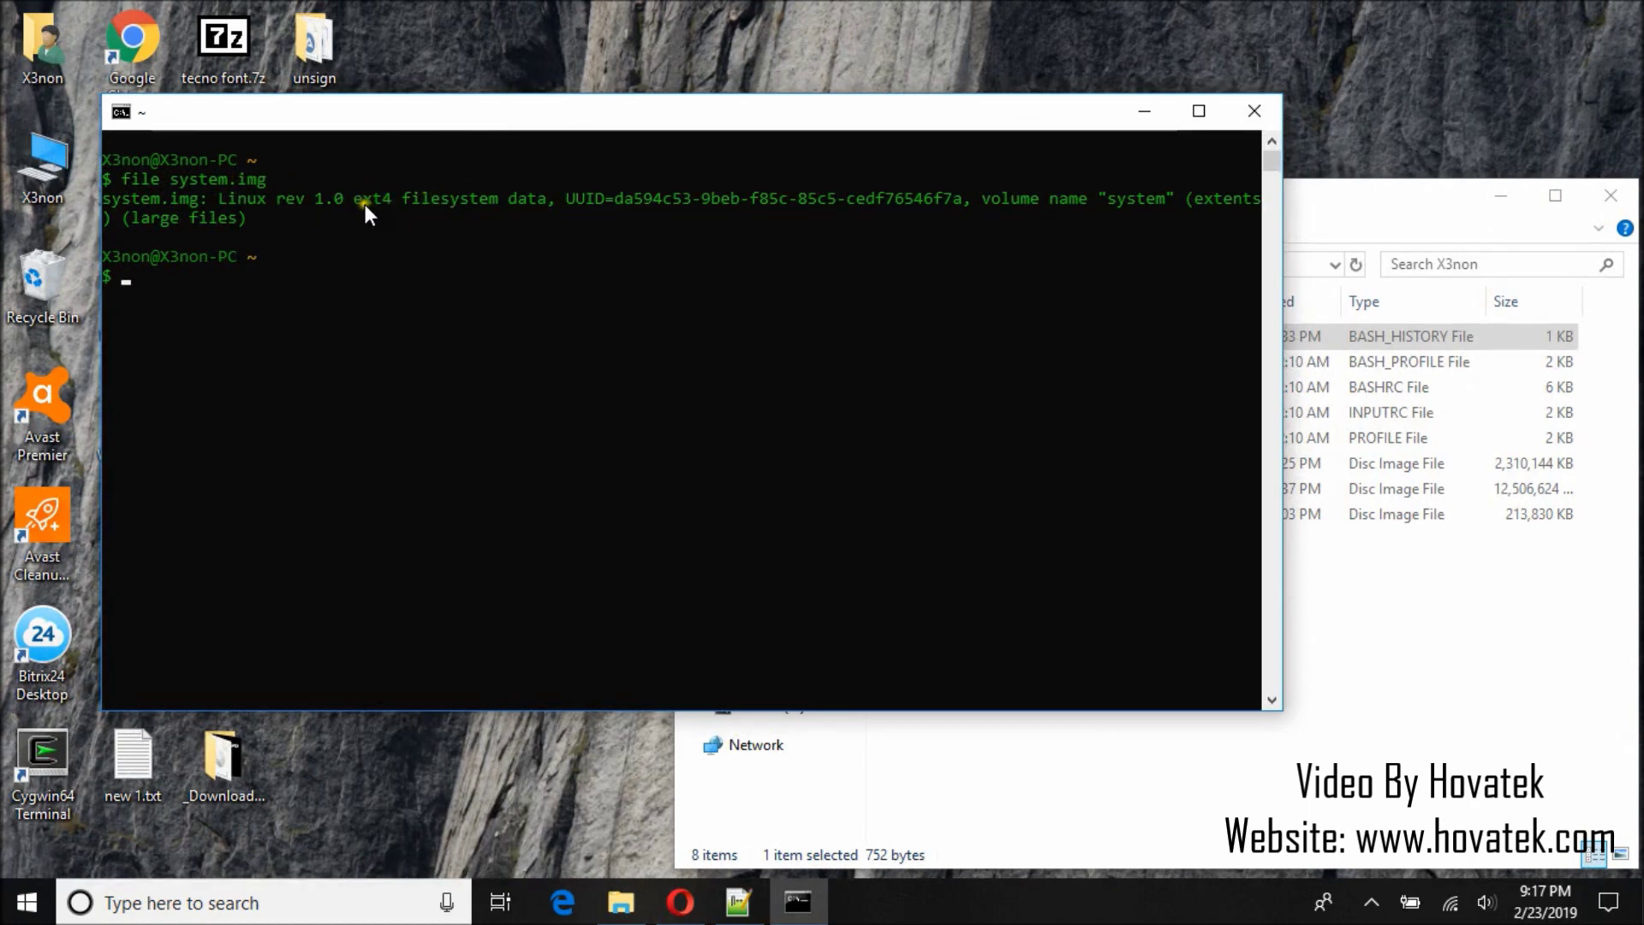
type("file use")
type("rdata.img")
key("Return")
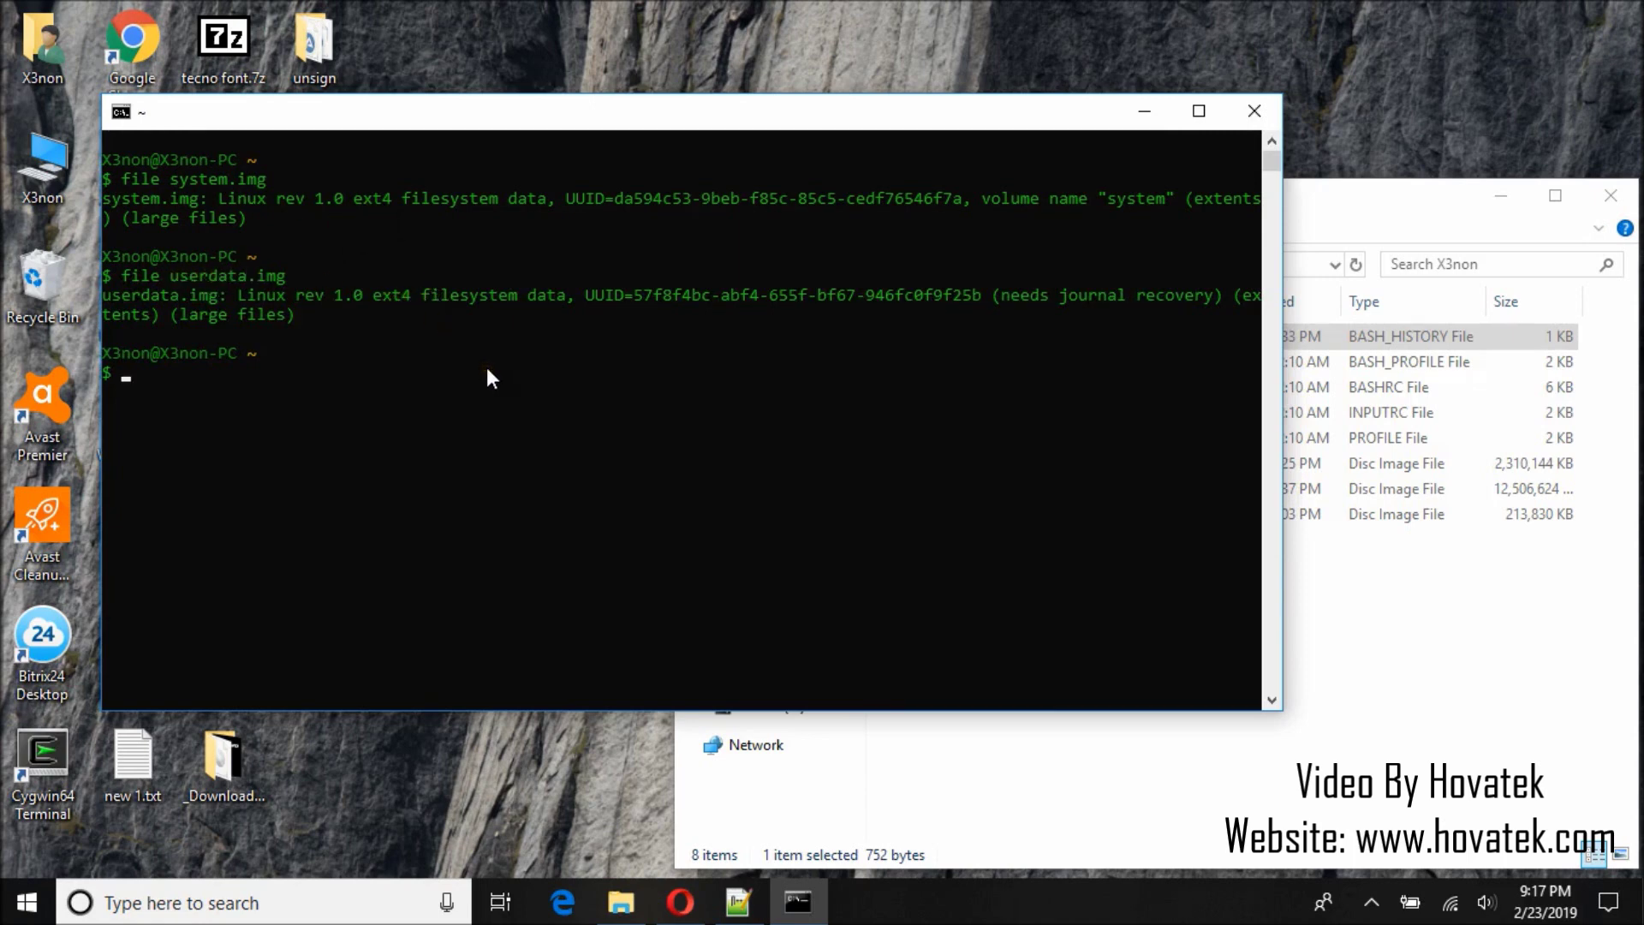
type("file vendor")
type(".img")
key("Return")
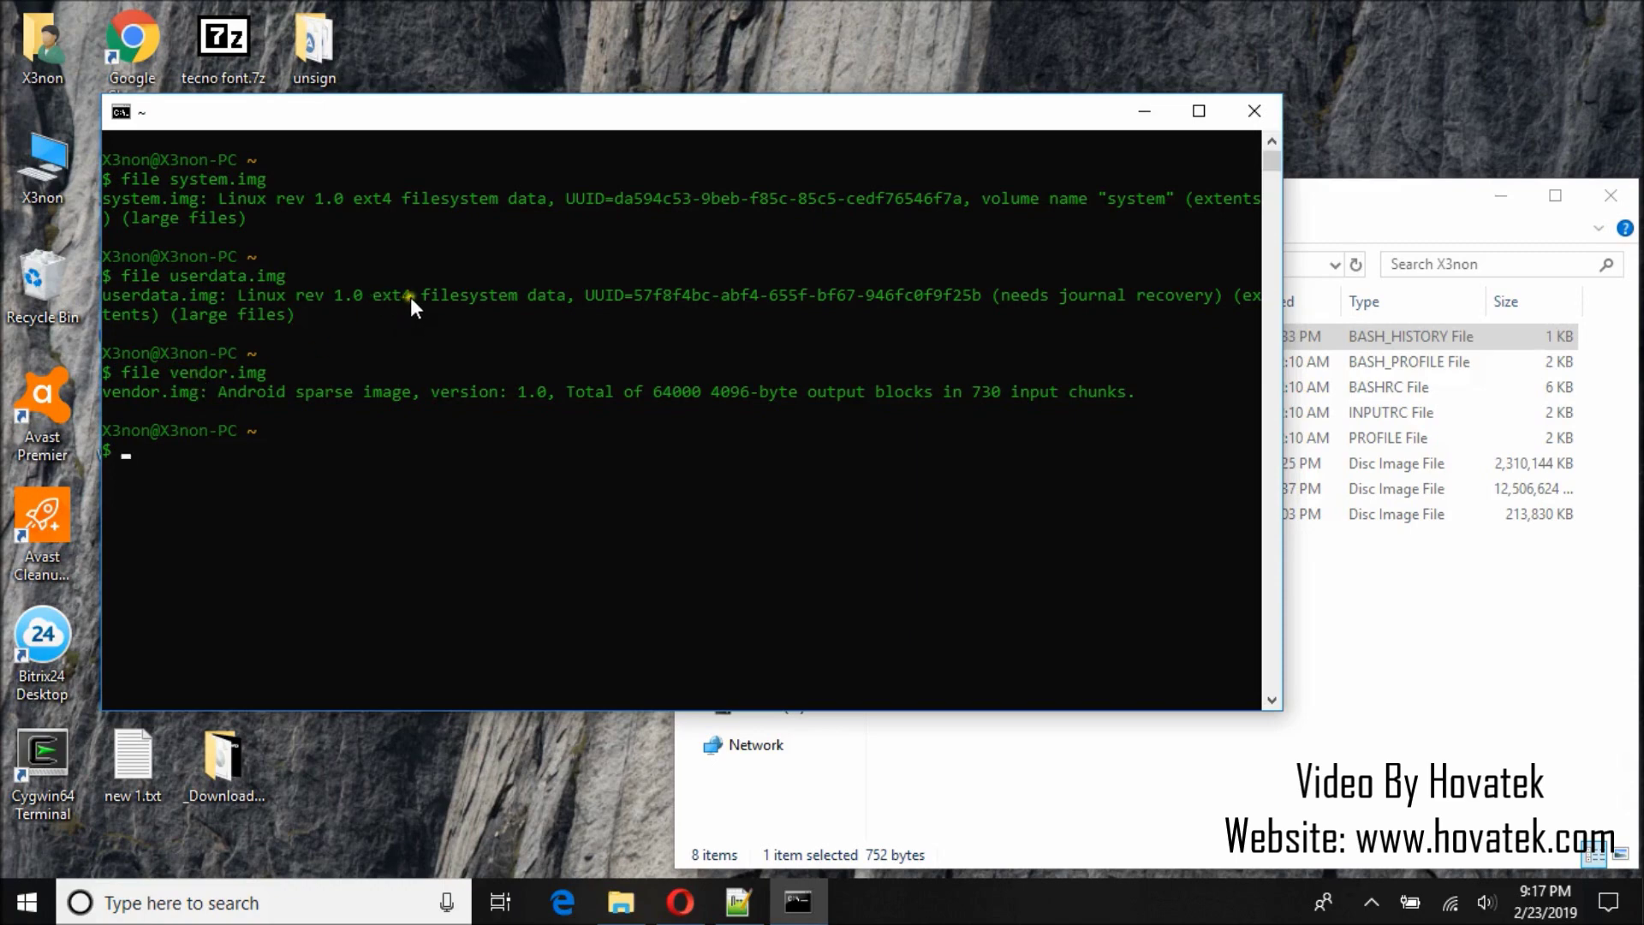
- Drop vendor.img into the sgs2toext4 converter to produce vendor.ext4.img, then close the converter
left_click(1147, 114)
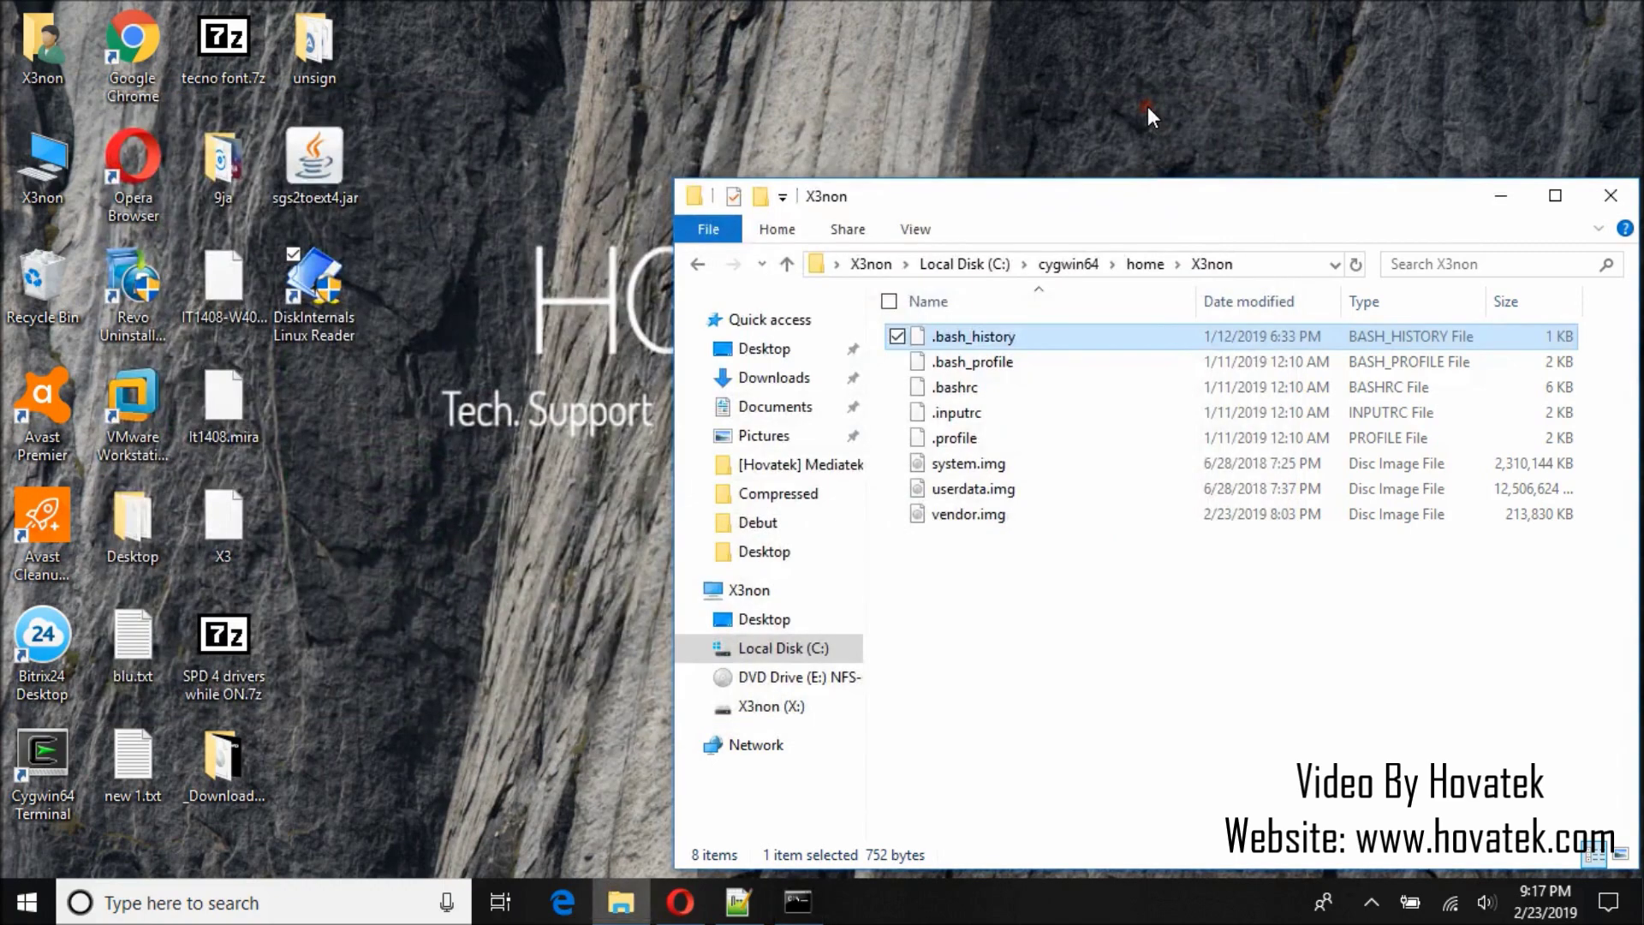
left_click(303, 180)
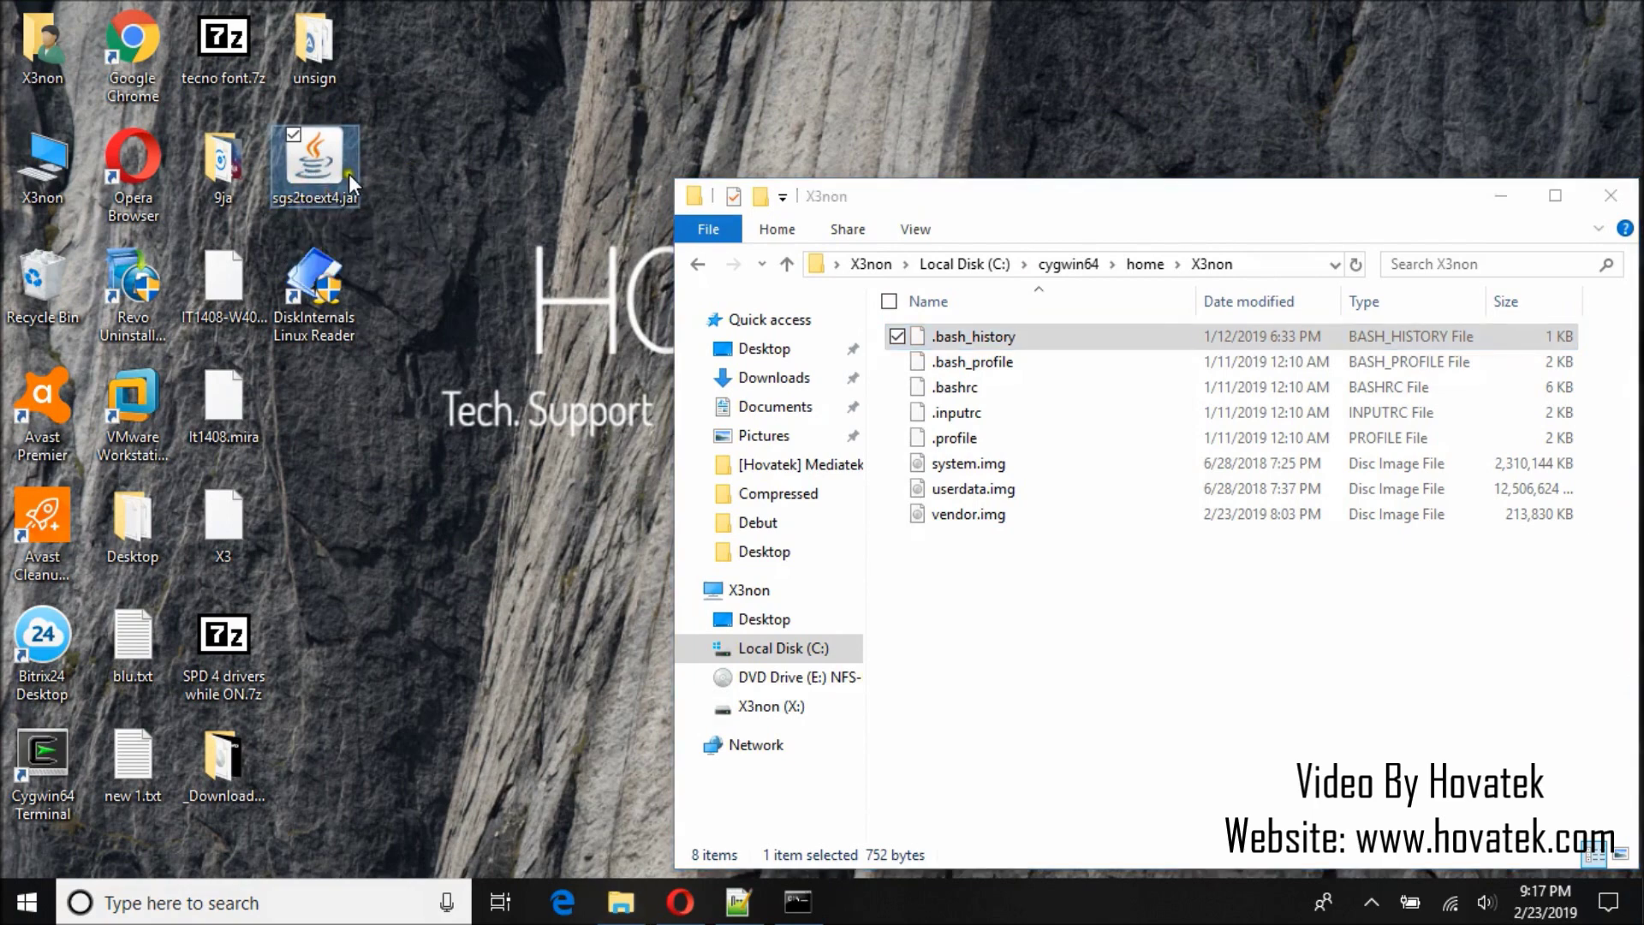
right_click(318, 184)
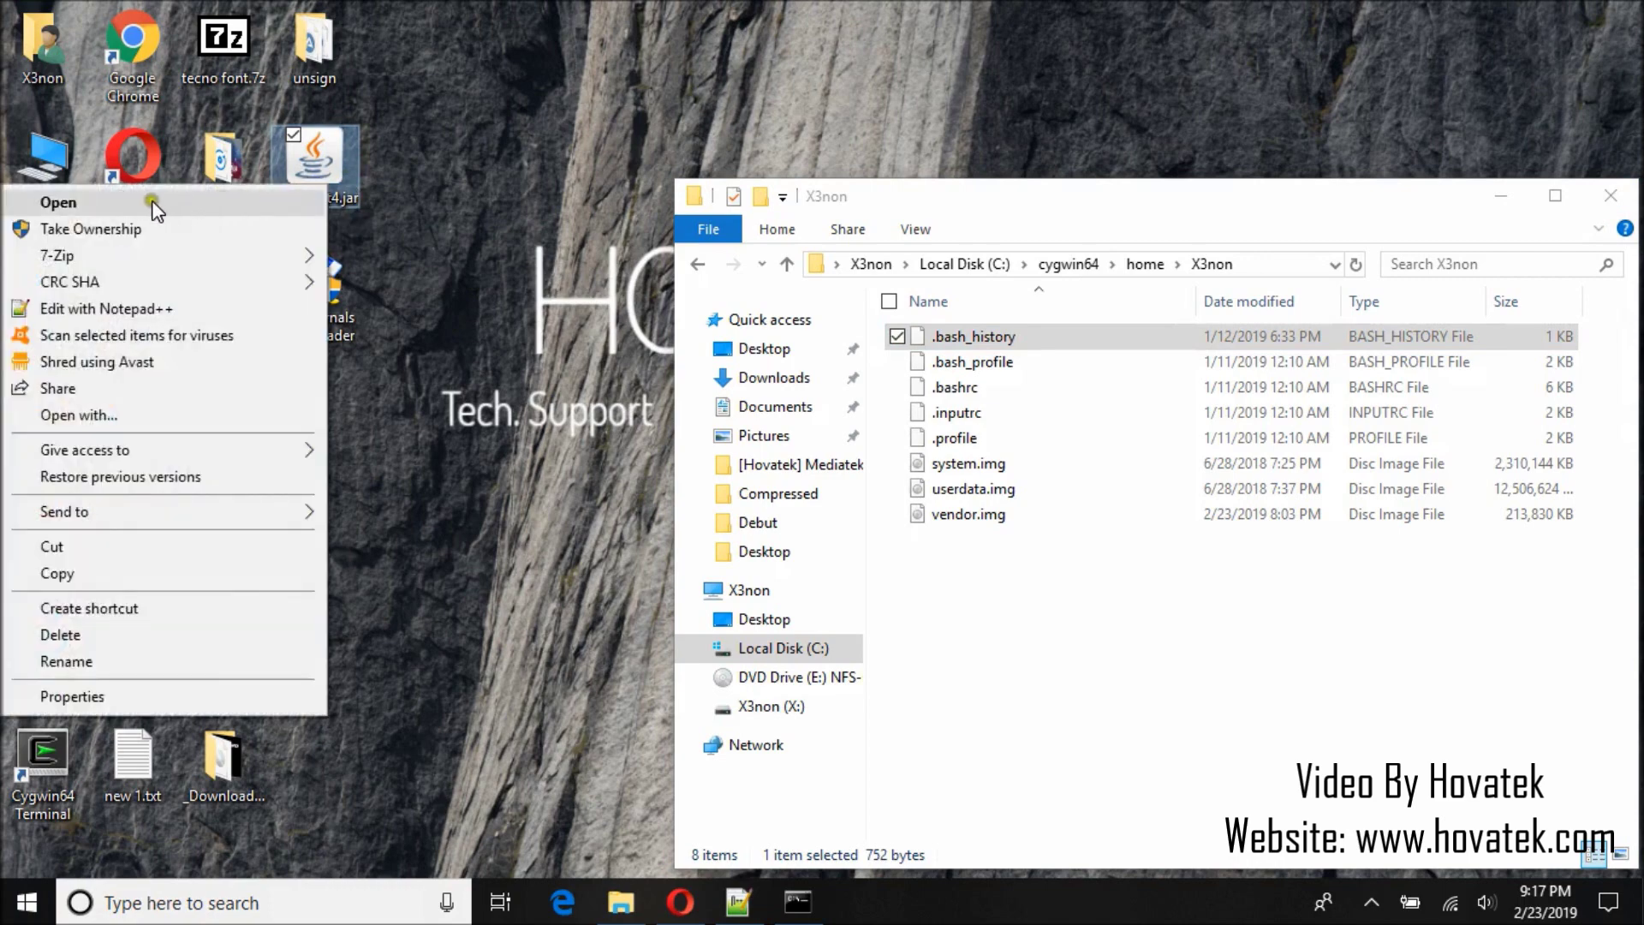
left_click(140, 201)
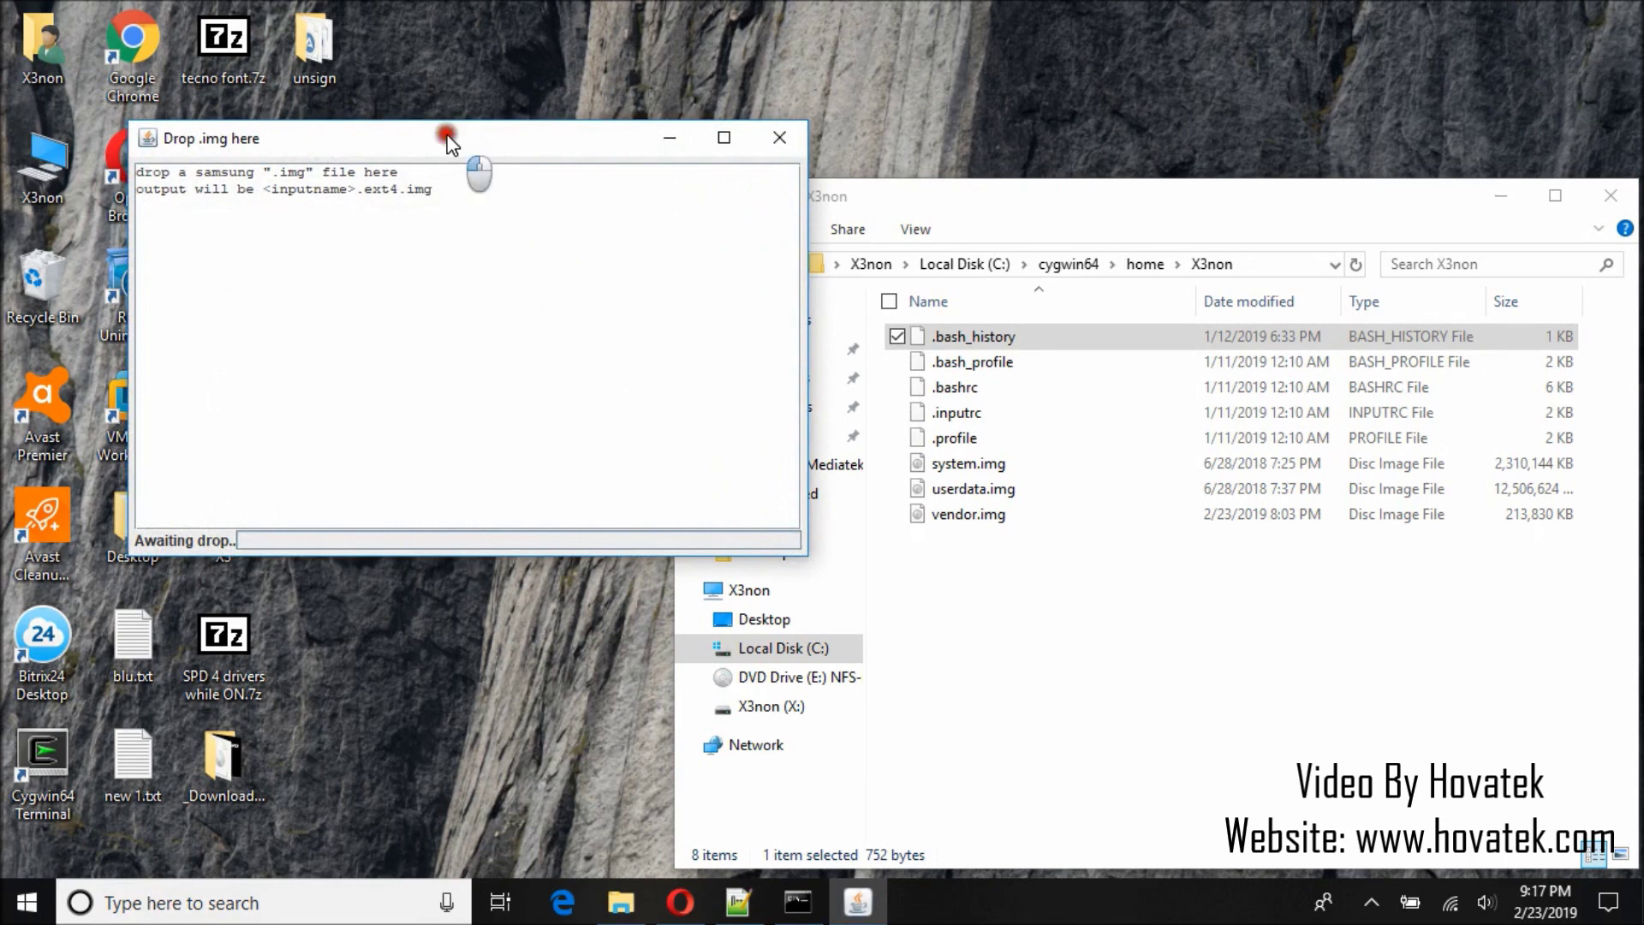
left_click_drag(447, 138, 487, 314)
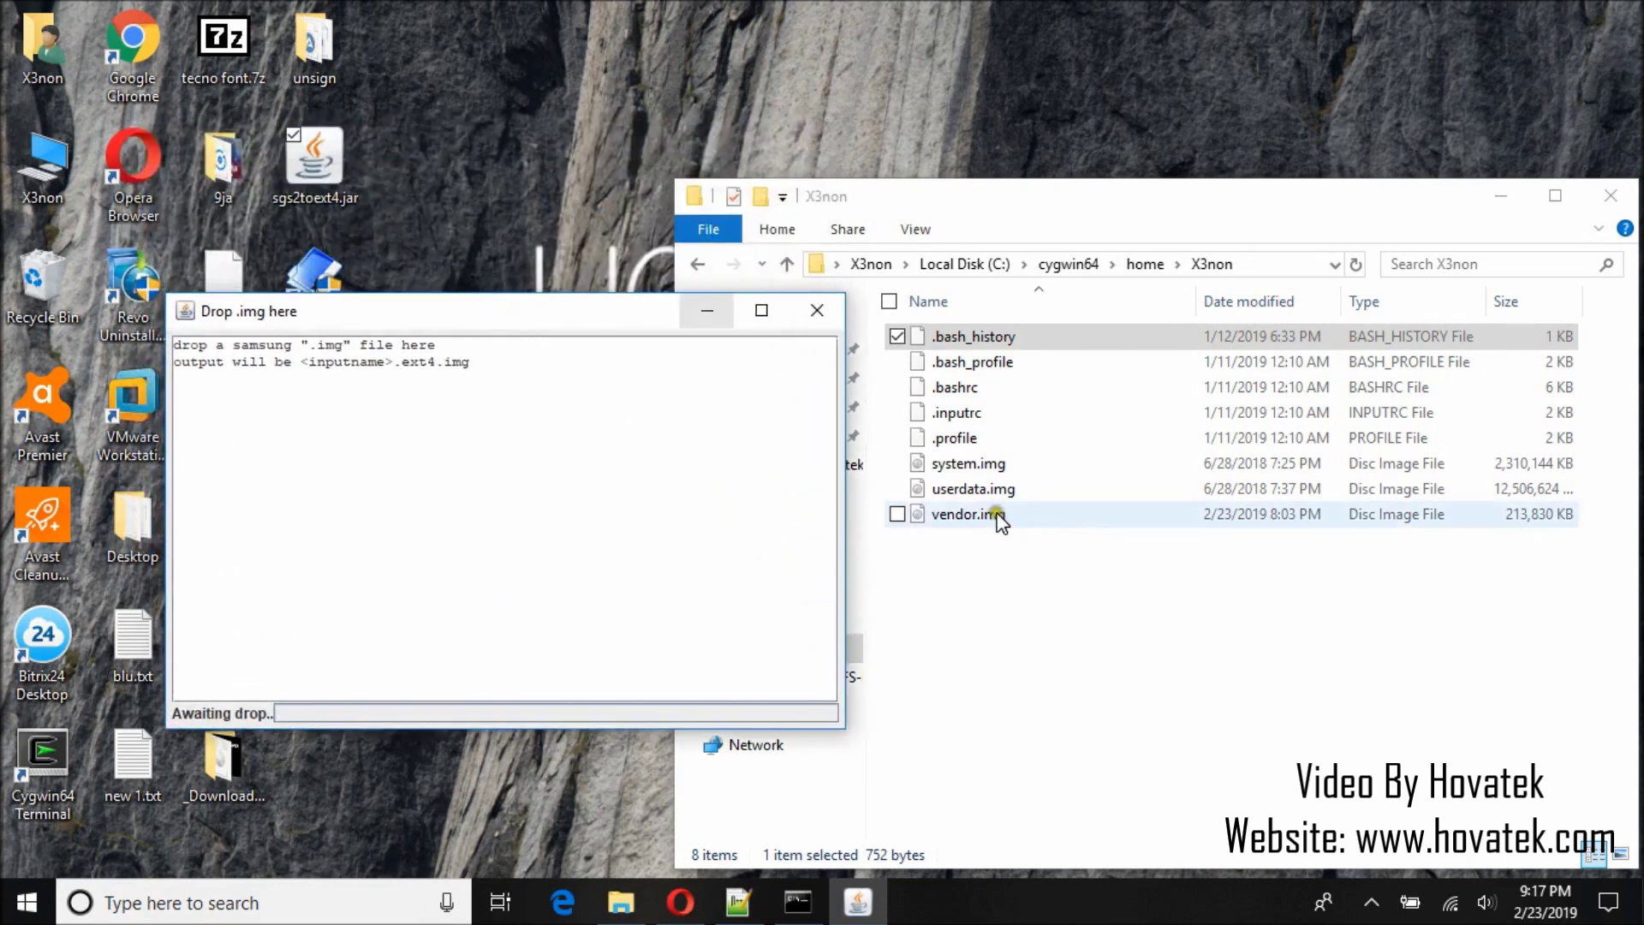
left_click_drag(985, 521, 465, 460)
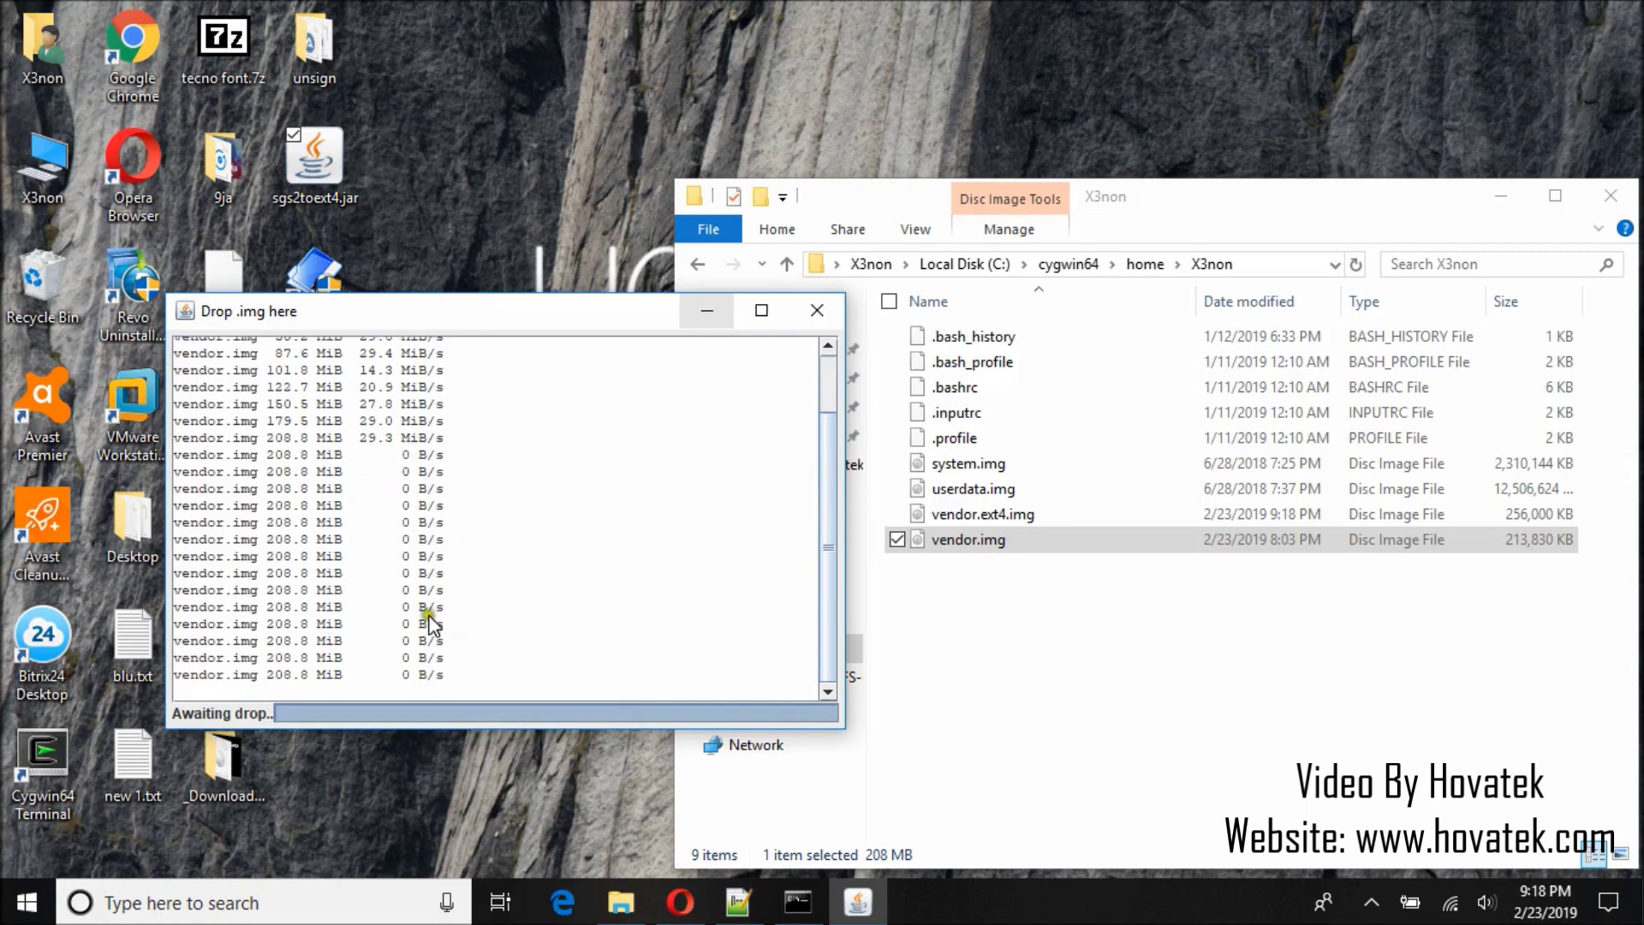
left_click(824, 309)
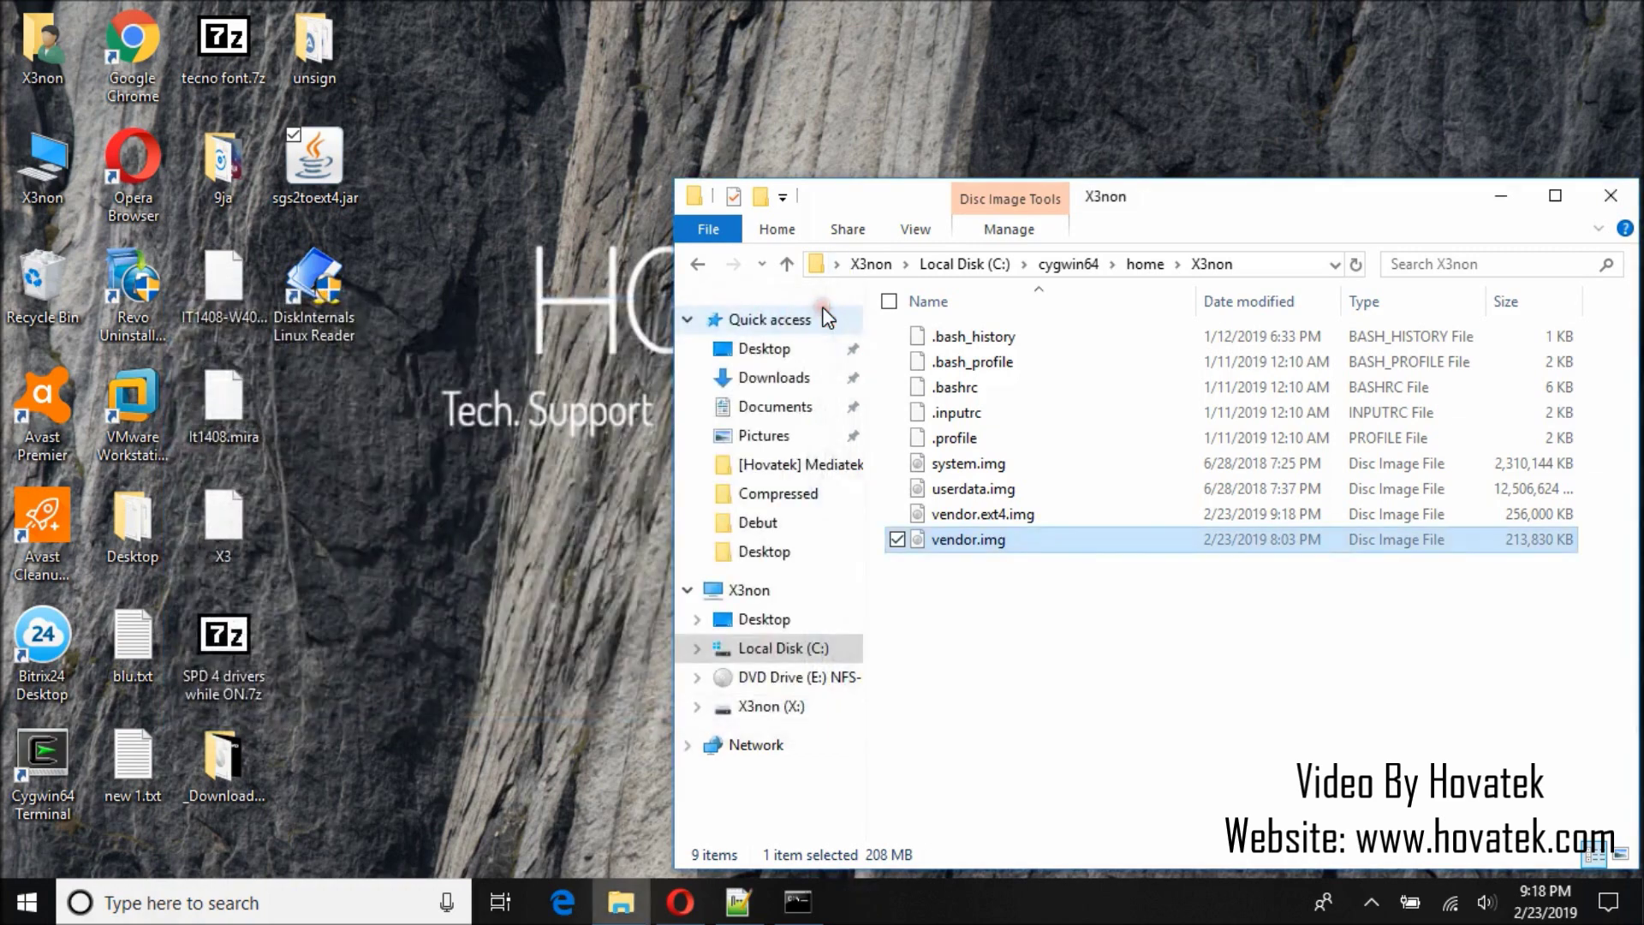
- Confirm vendor.ext4.img is 250 MB in Explorer and return to the Cygwin terminal
left_click(971, 514)
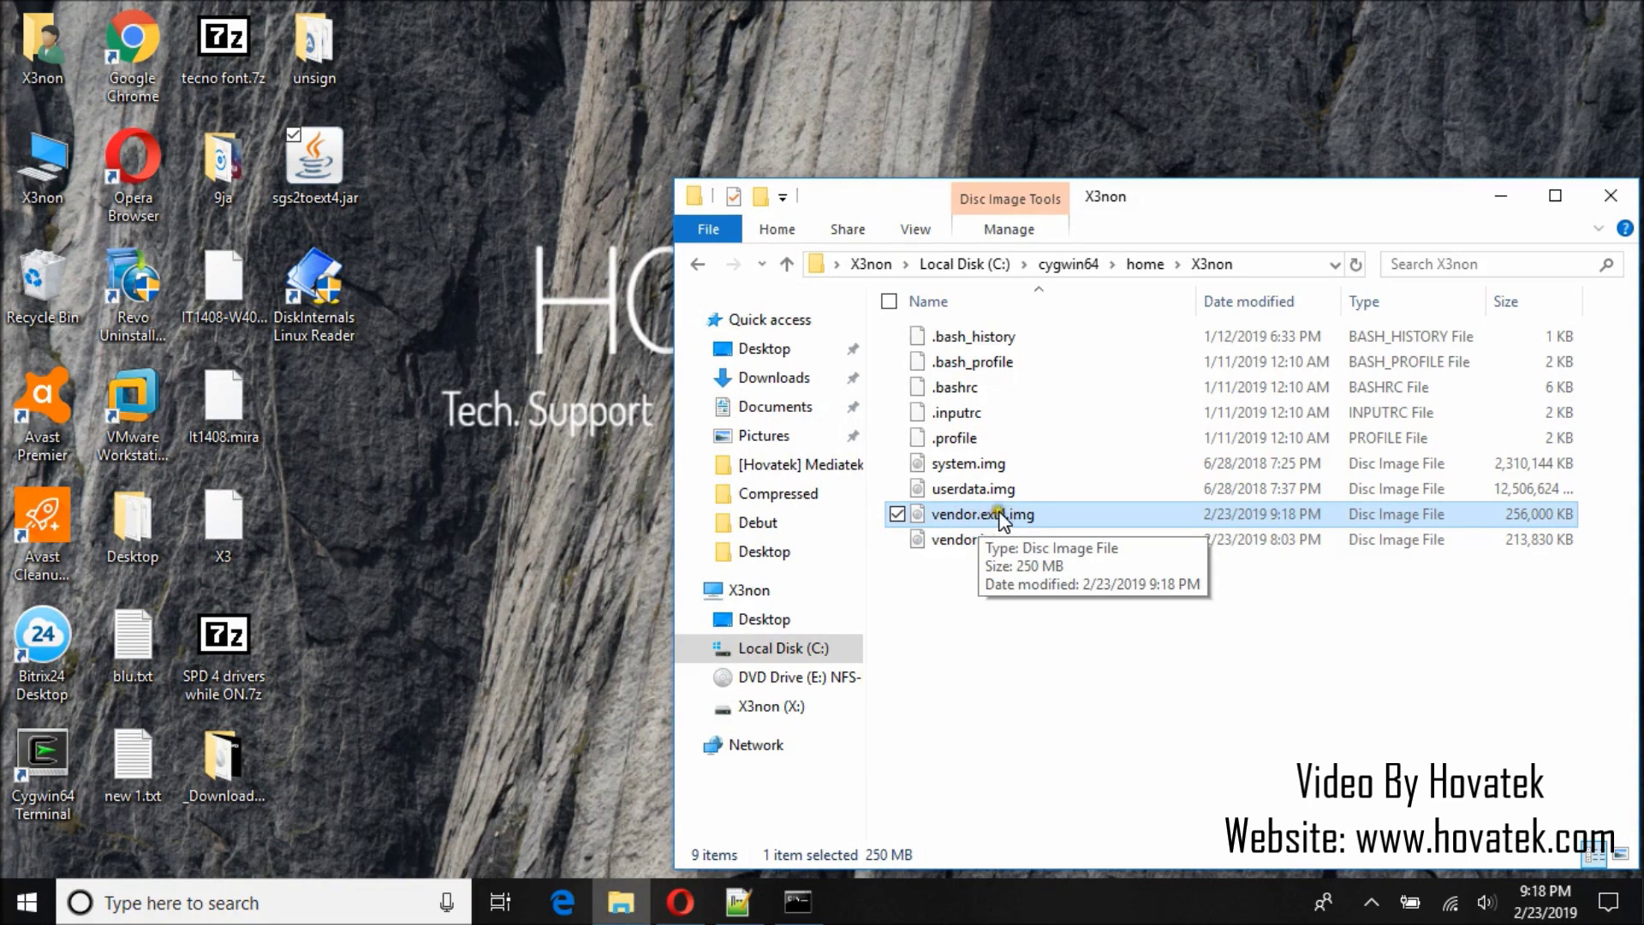
left_click(799, 903)
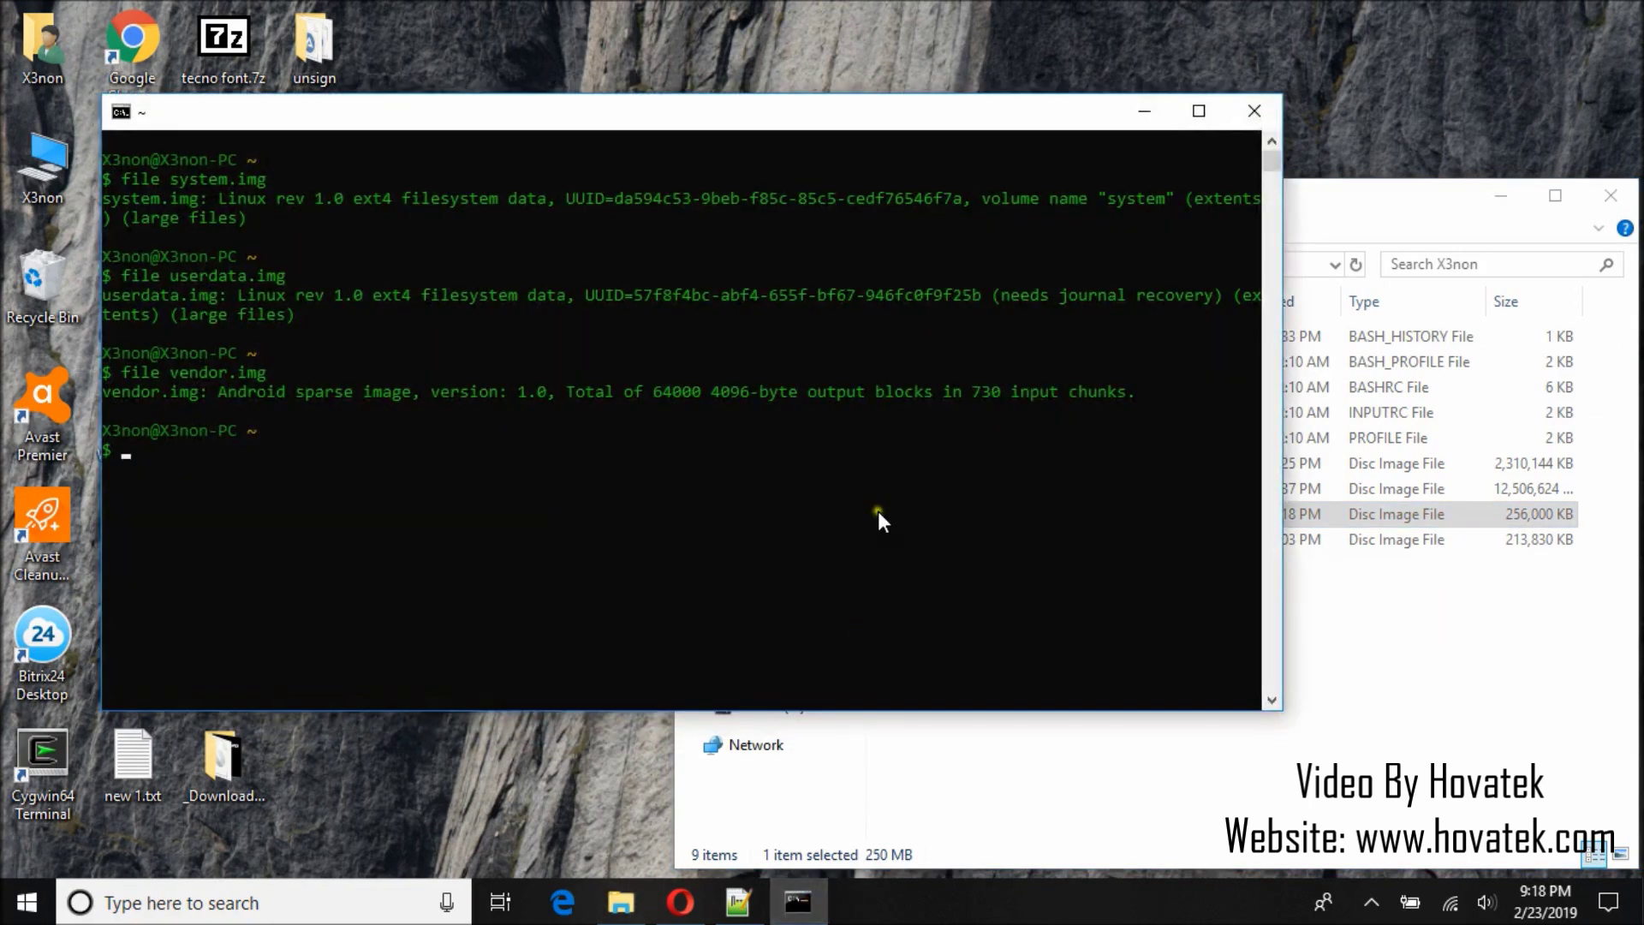
- Verify vendor.ext4.img is an ext4 filesystem named 'vendor', then close the terminal
left_click_drag(1283, 469, 916, 515)
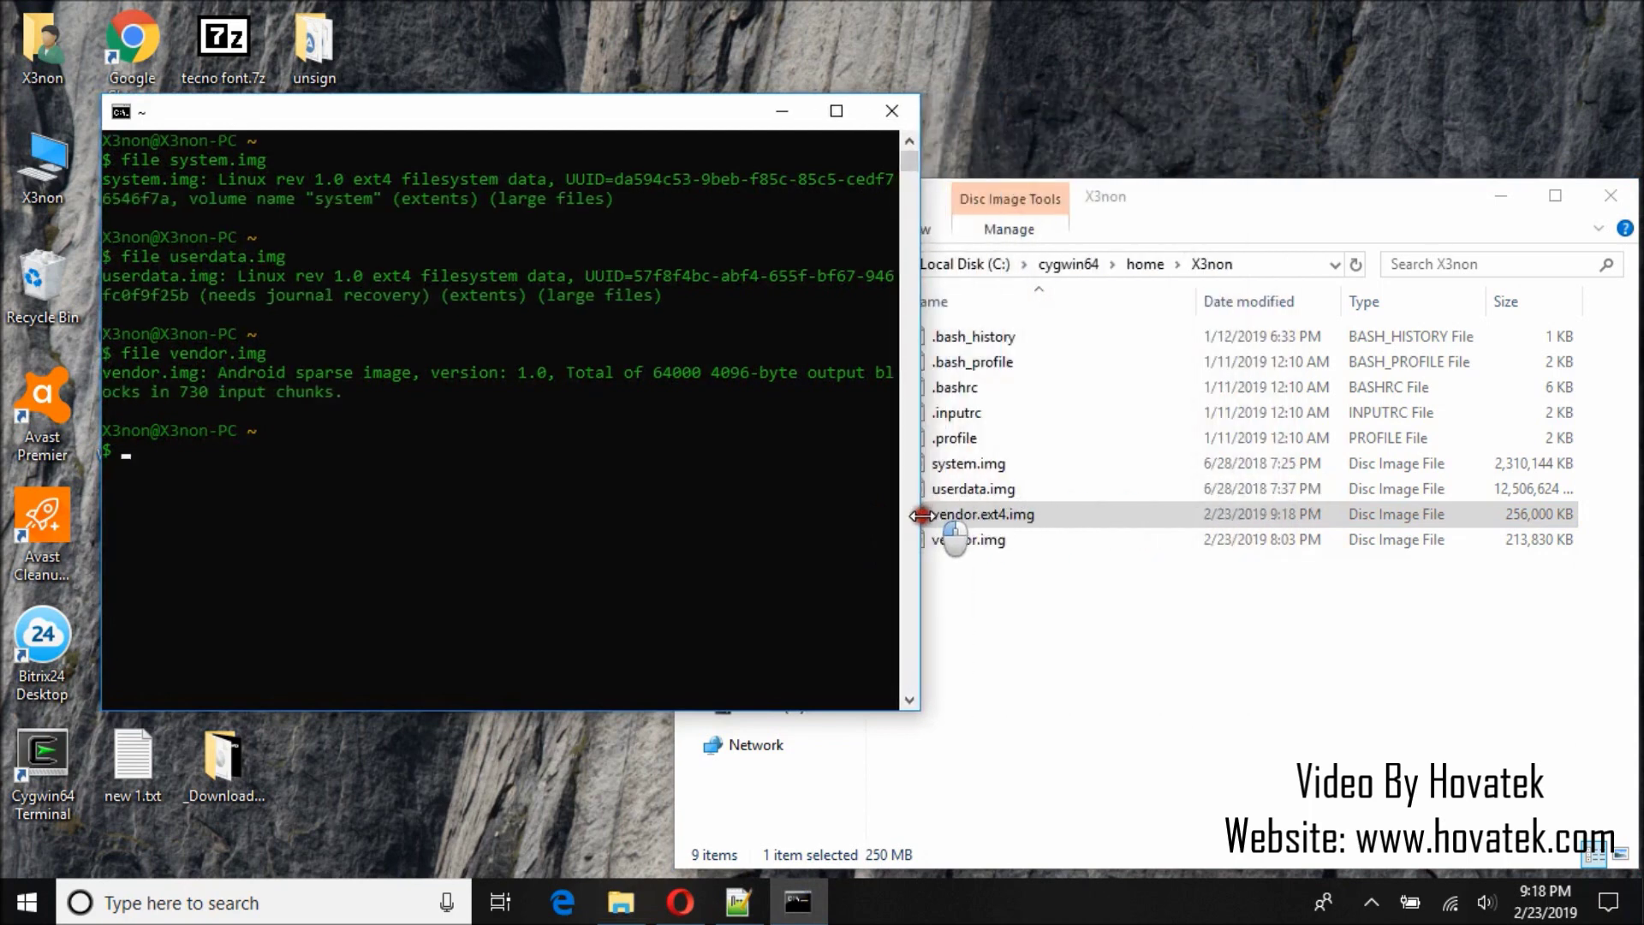
left_click_drag(559, 116, 490, 94)
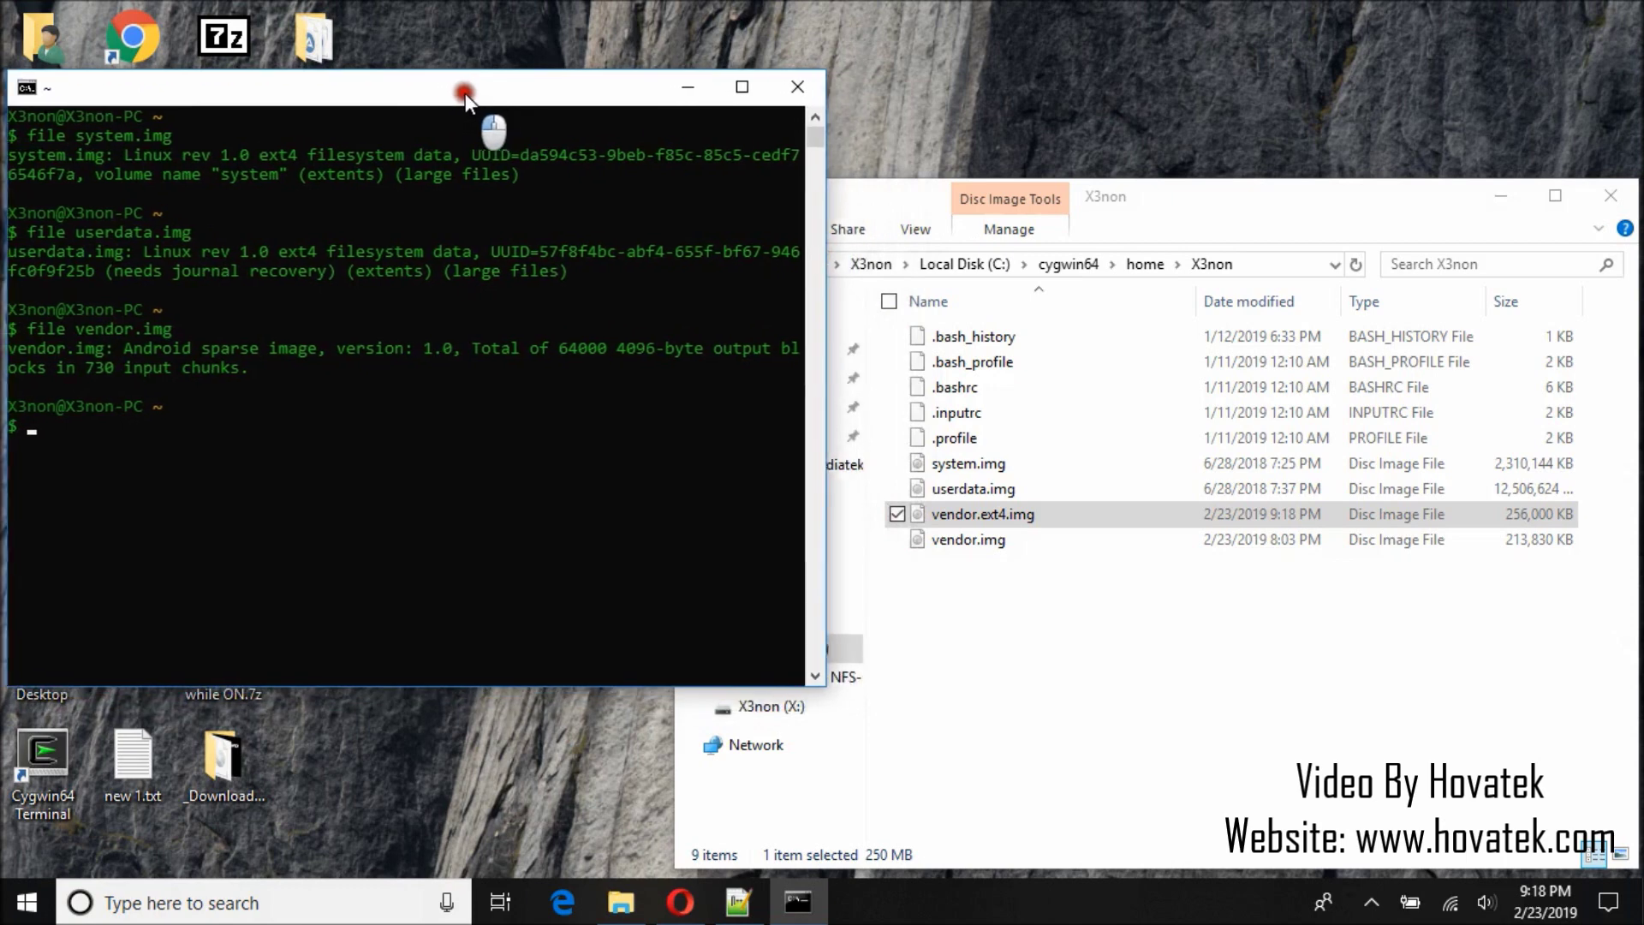
type("file vendr")
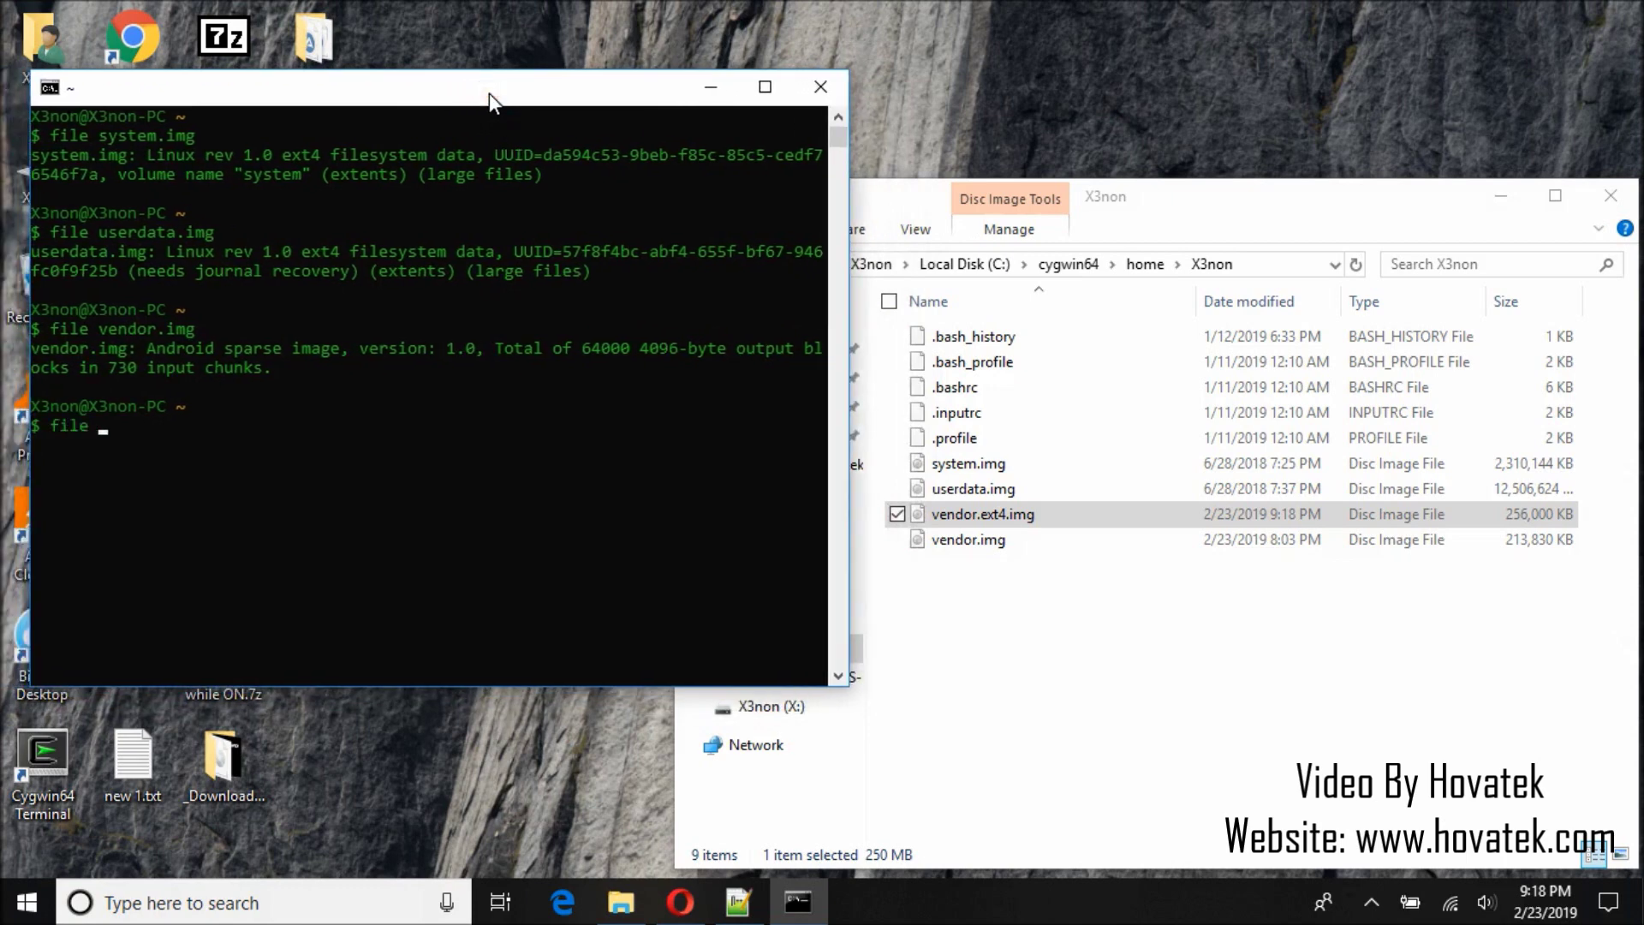
key("BackSpace")
type("or")
type(".ext4")
type(".img")
key("Return")
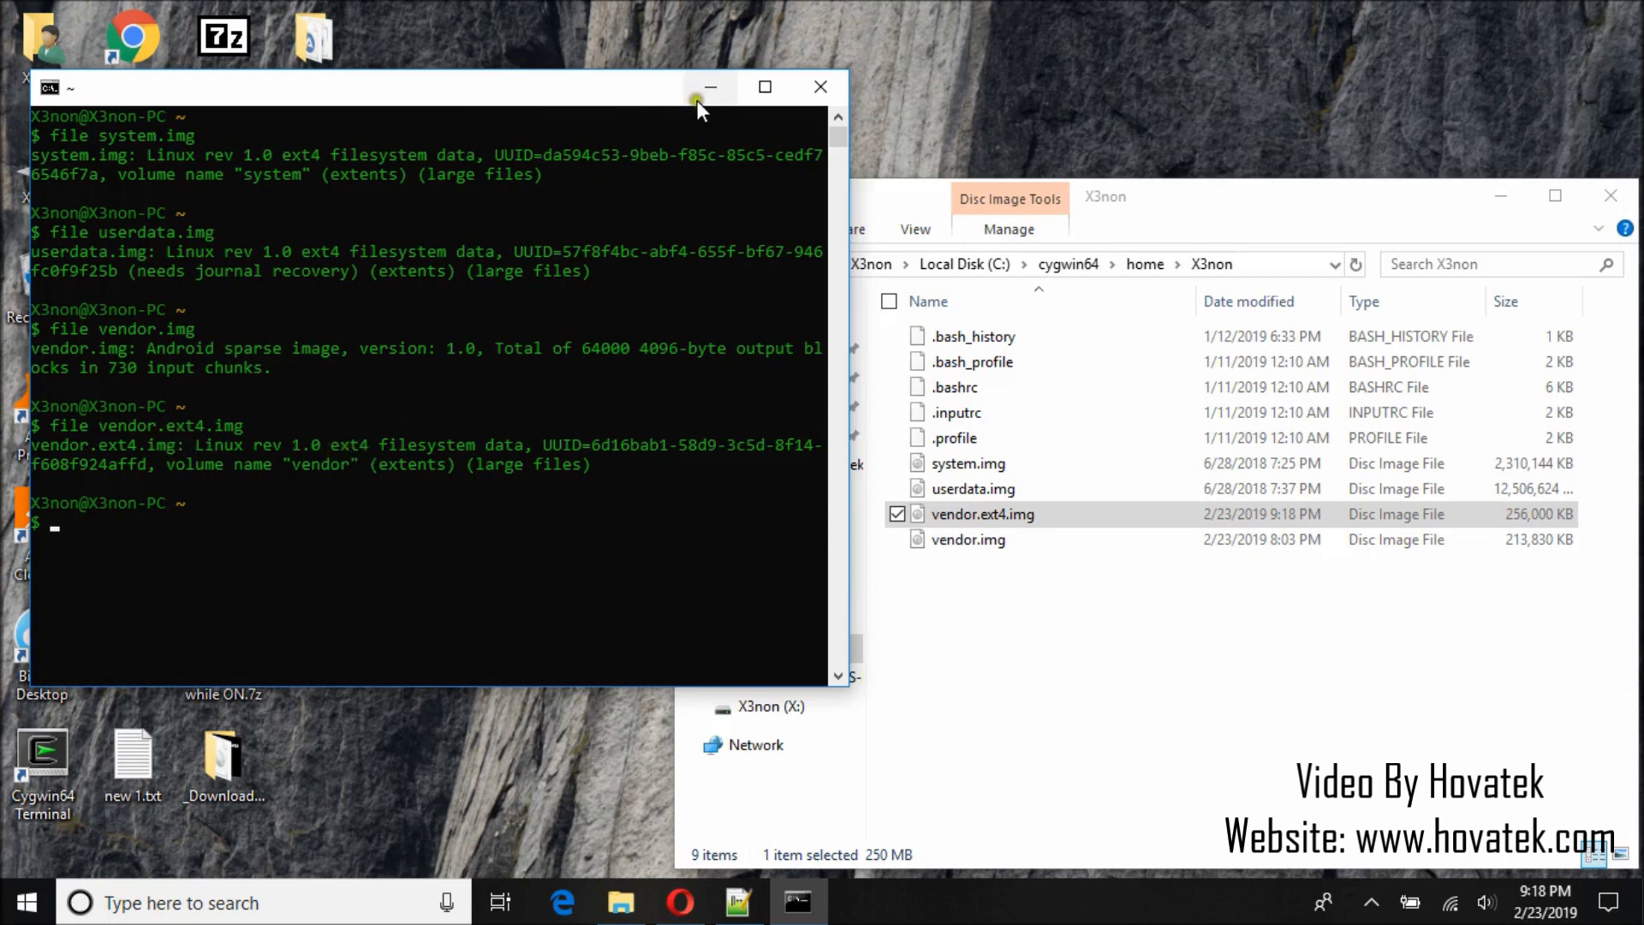
left_click(824, 90)
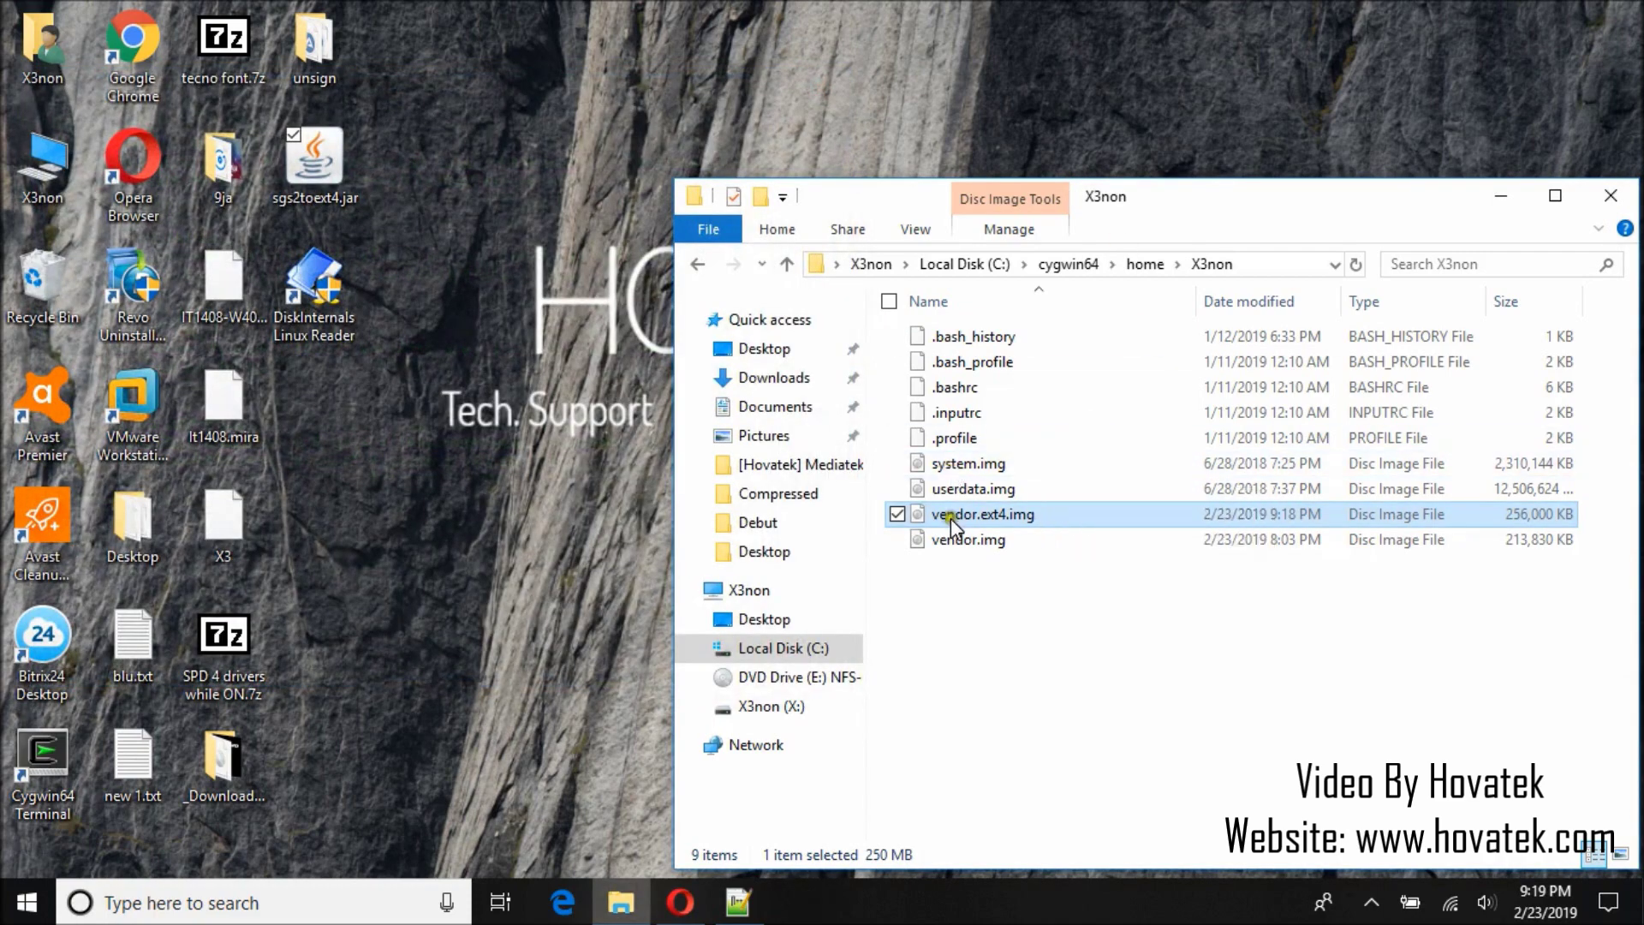
- Start DiskInternals Linux Reader from its desktop shortcut
left_click(443, 461)
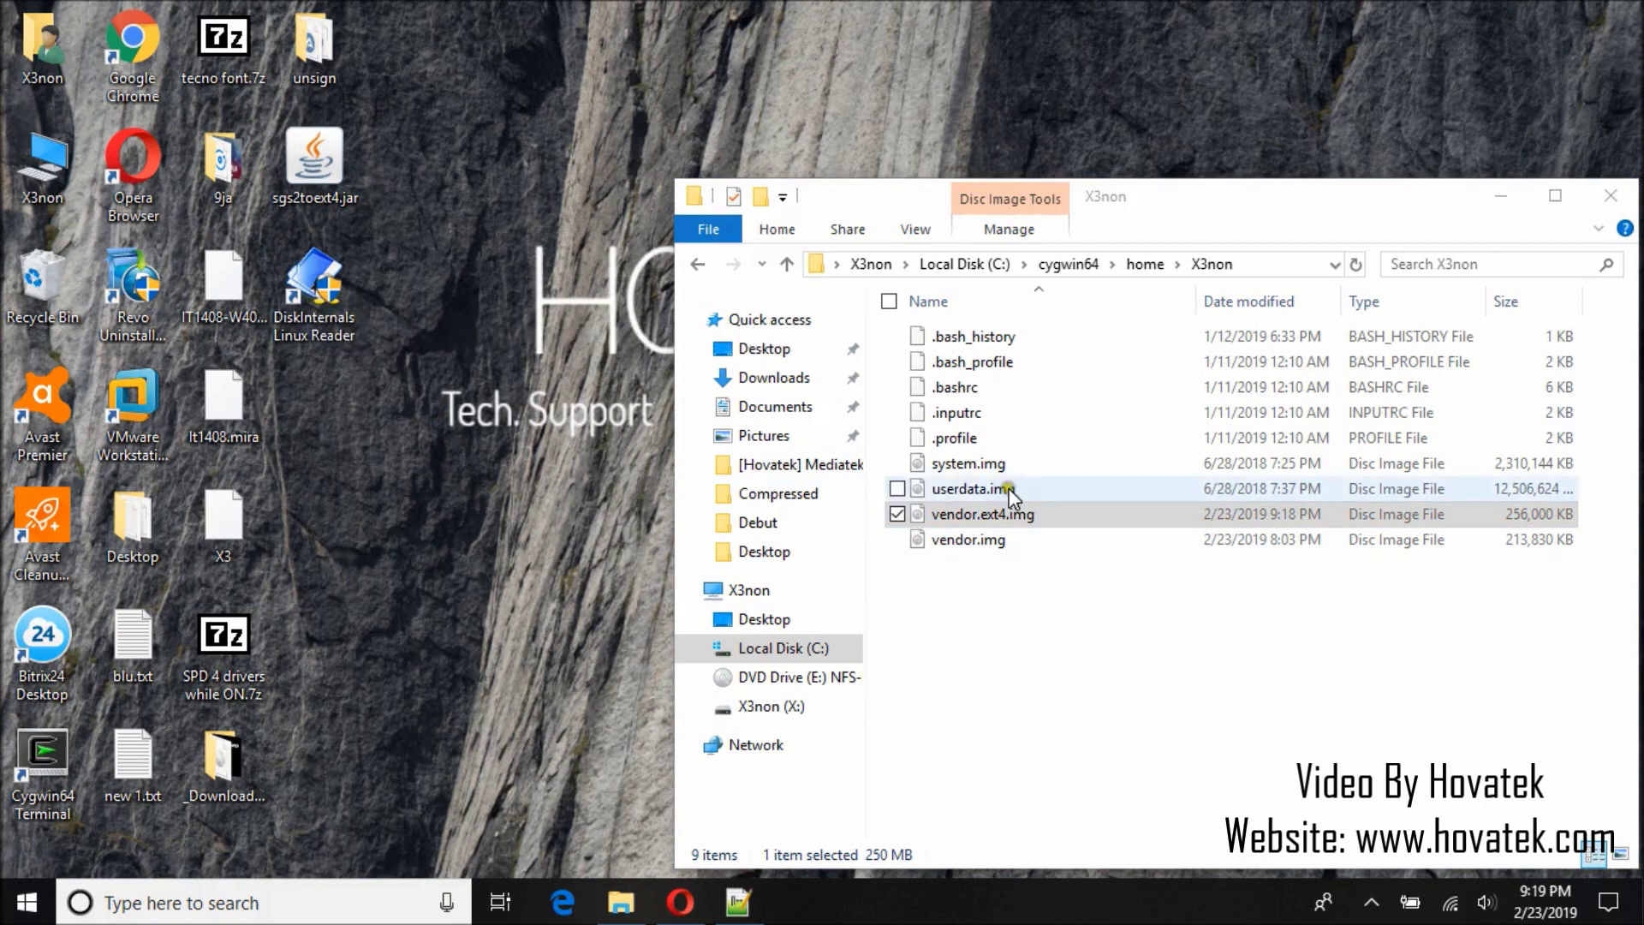
left_click(996, 521)
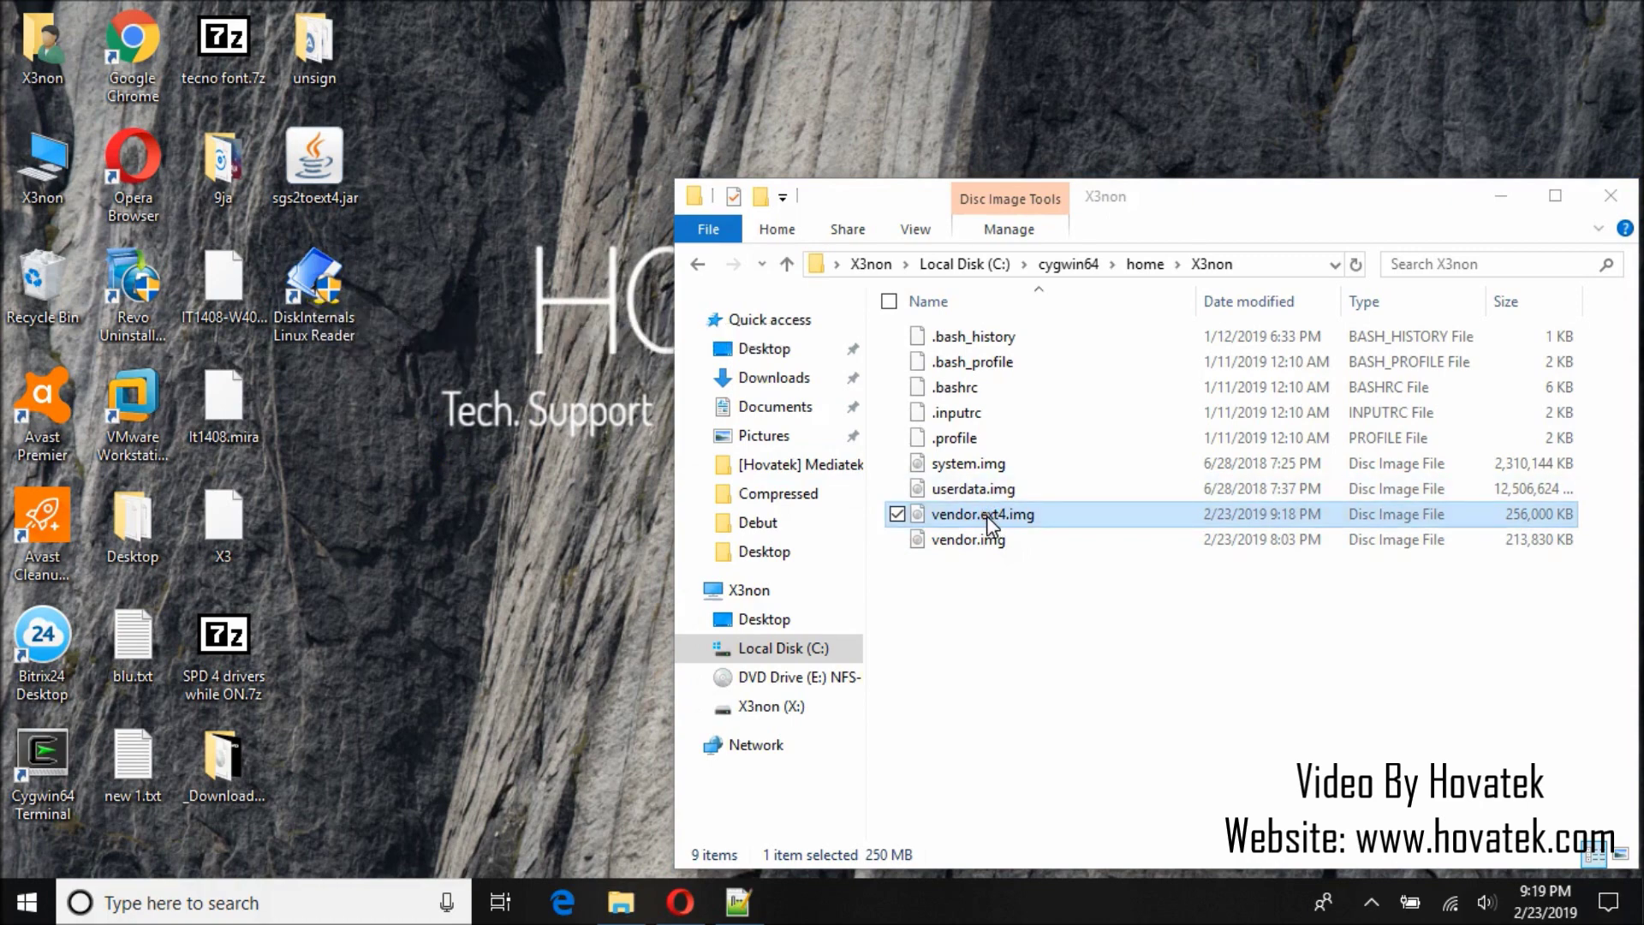
left_click(313, 296)
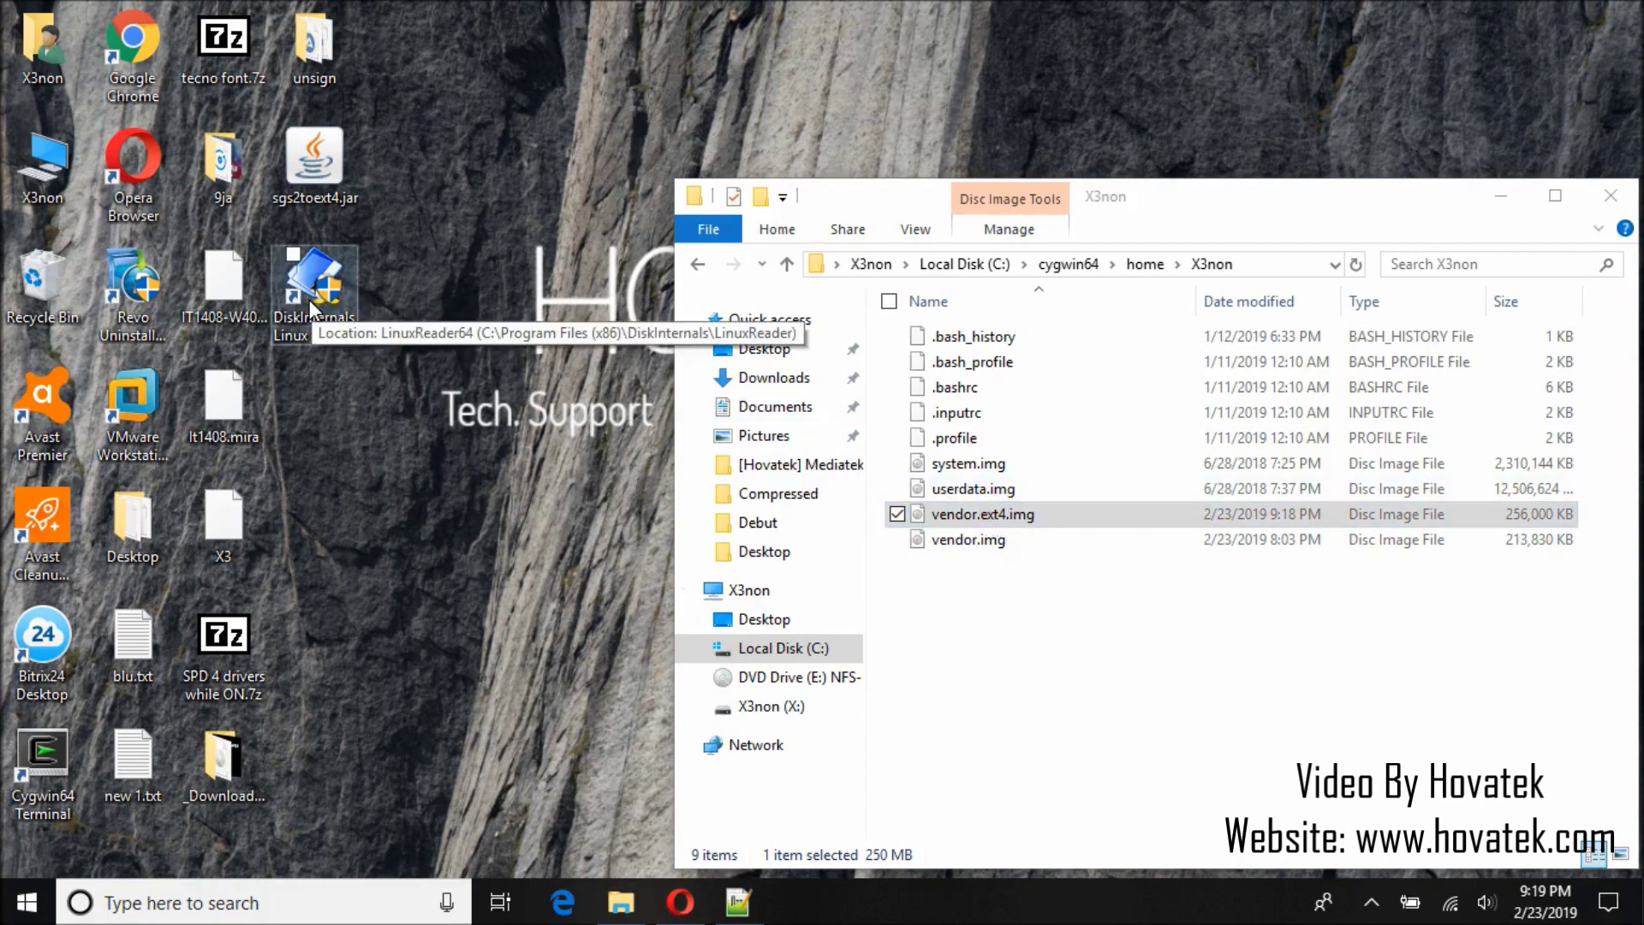
left_click(310, 300)
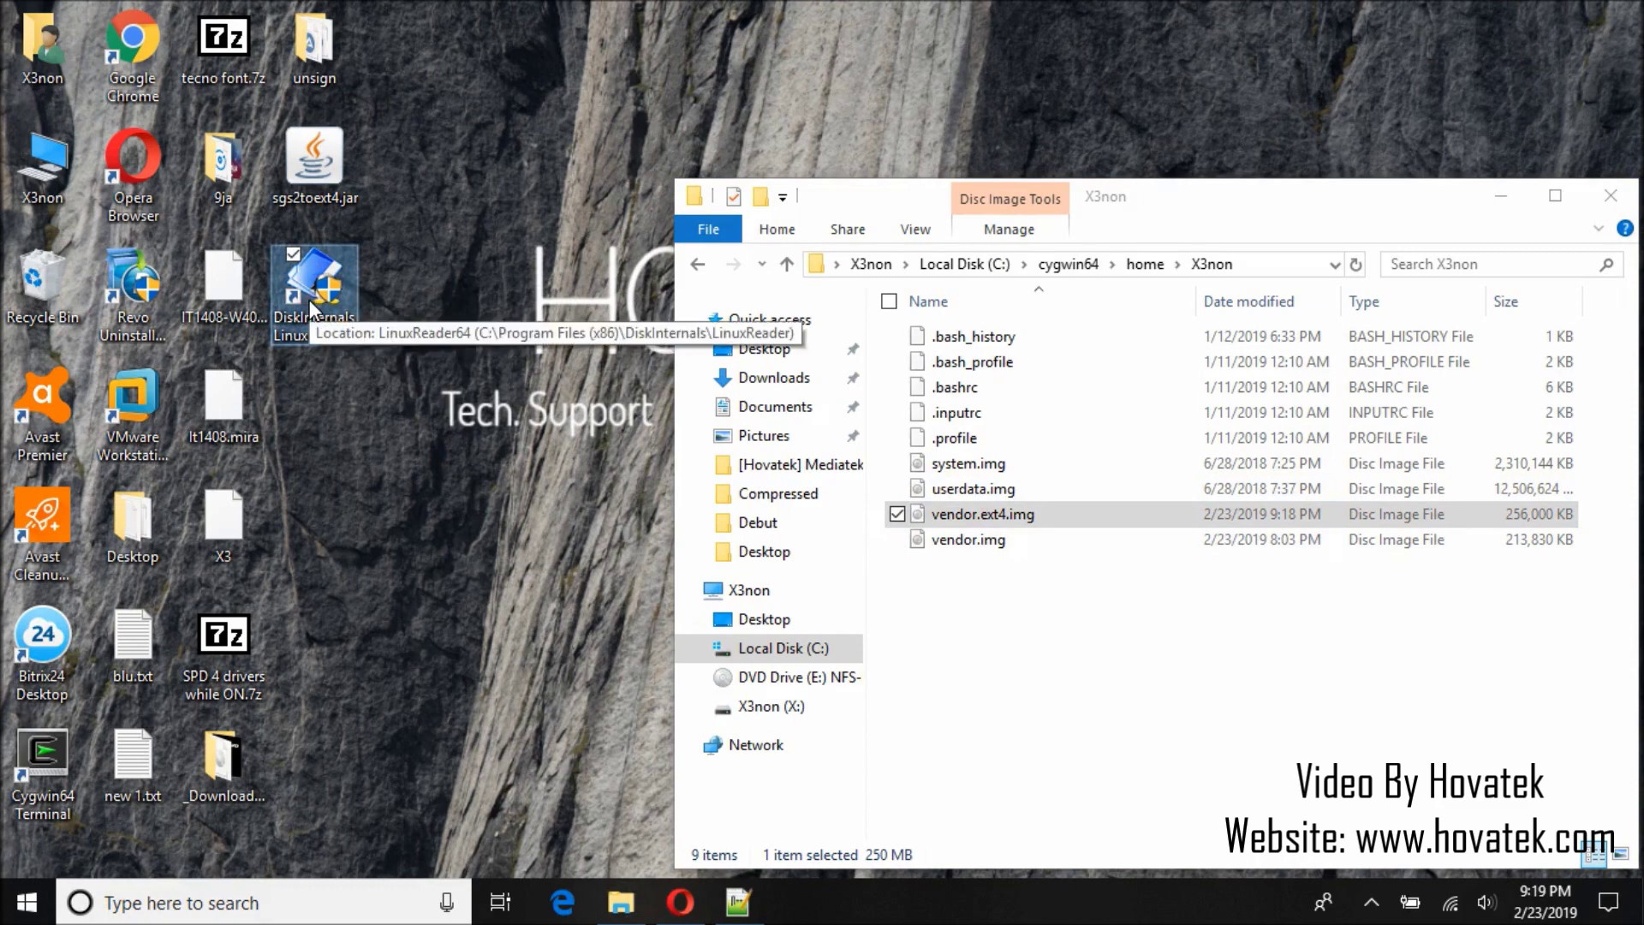
right_click(310, 300)
left_click(245, 213)
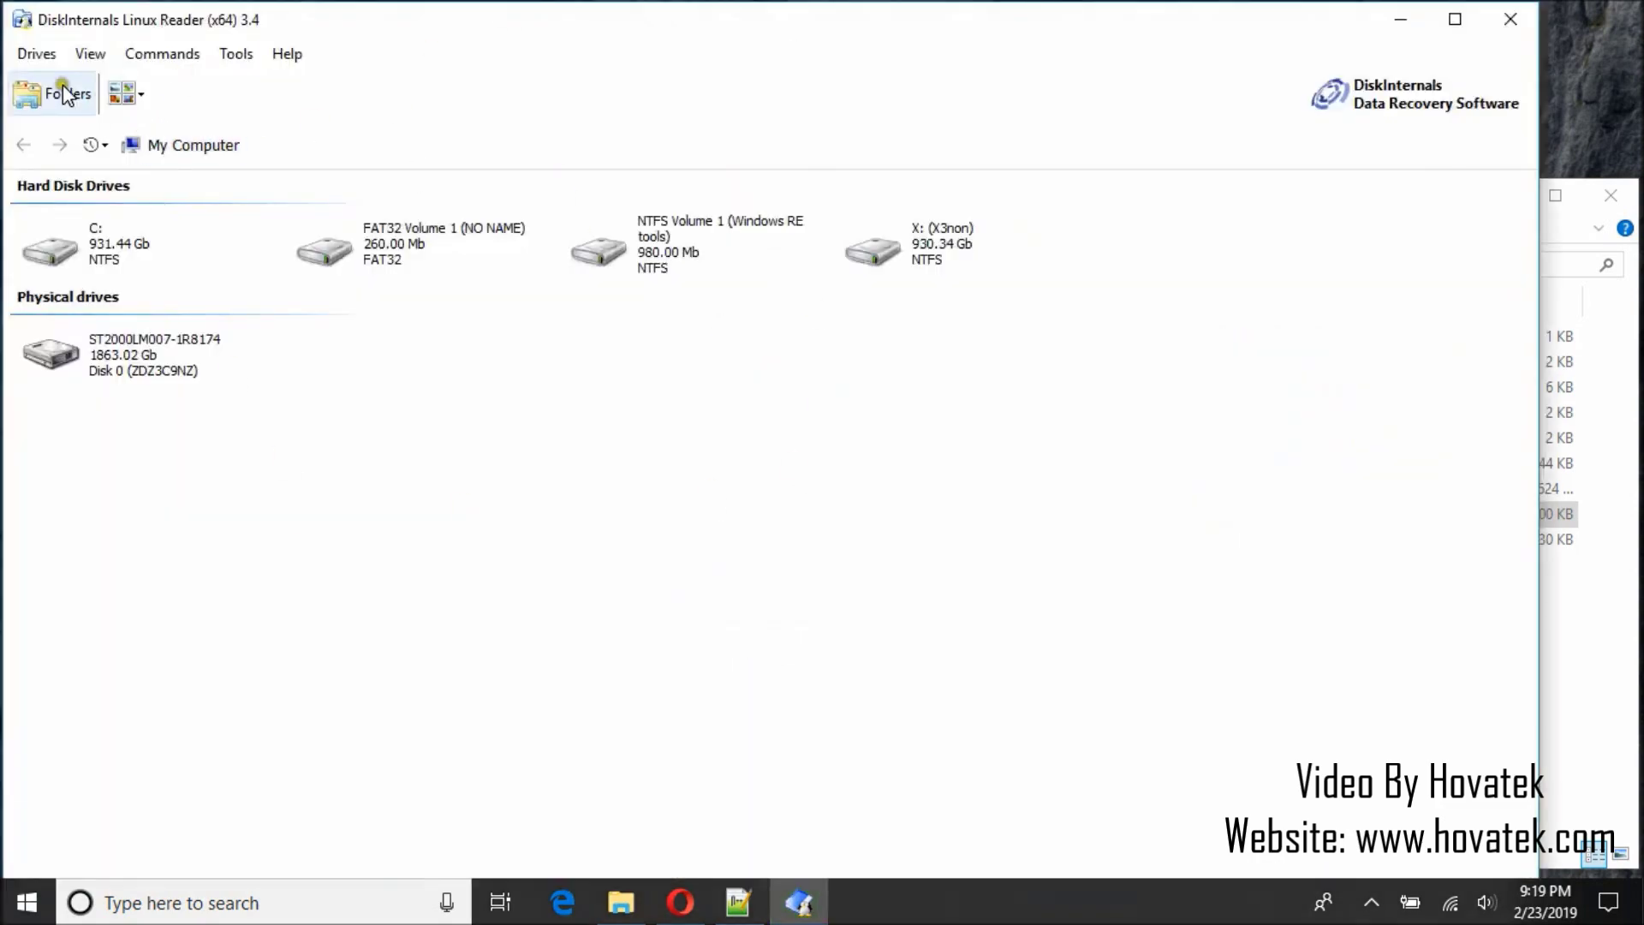
- Start the Mount Image wizard with the Raw Disk Images option
left_click(36, 53)
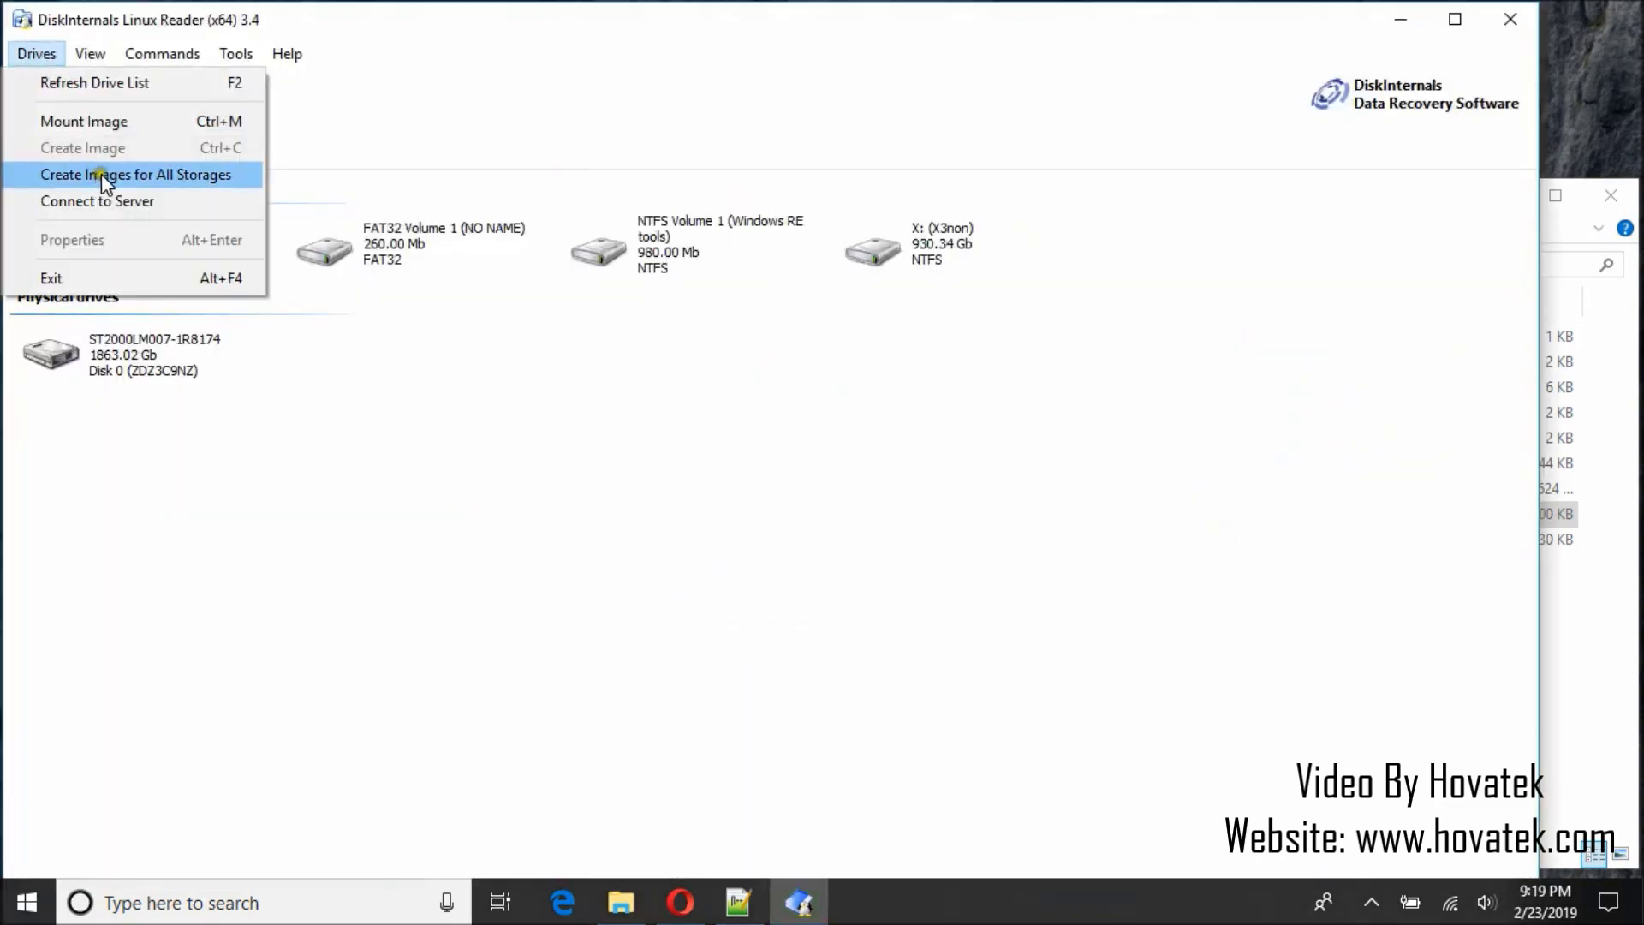
left_click(83, 121)
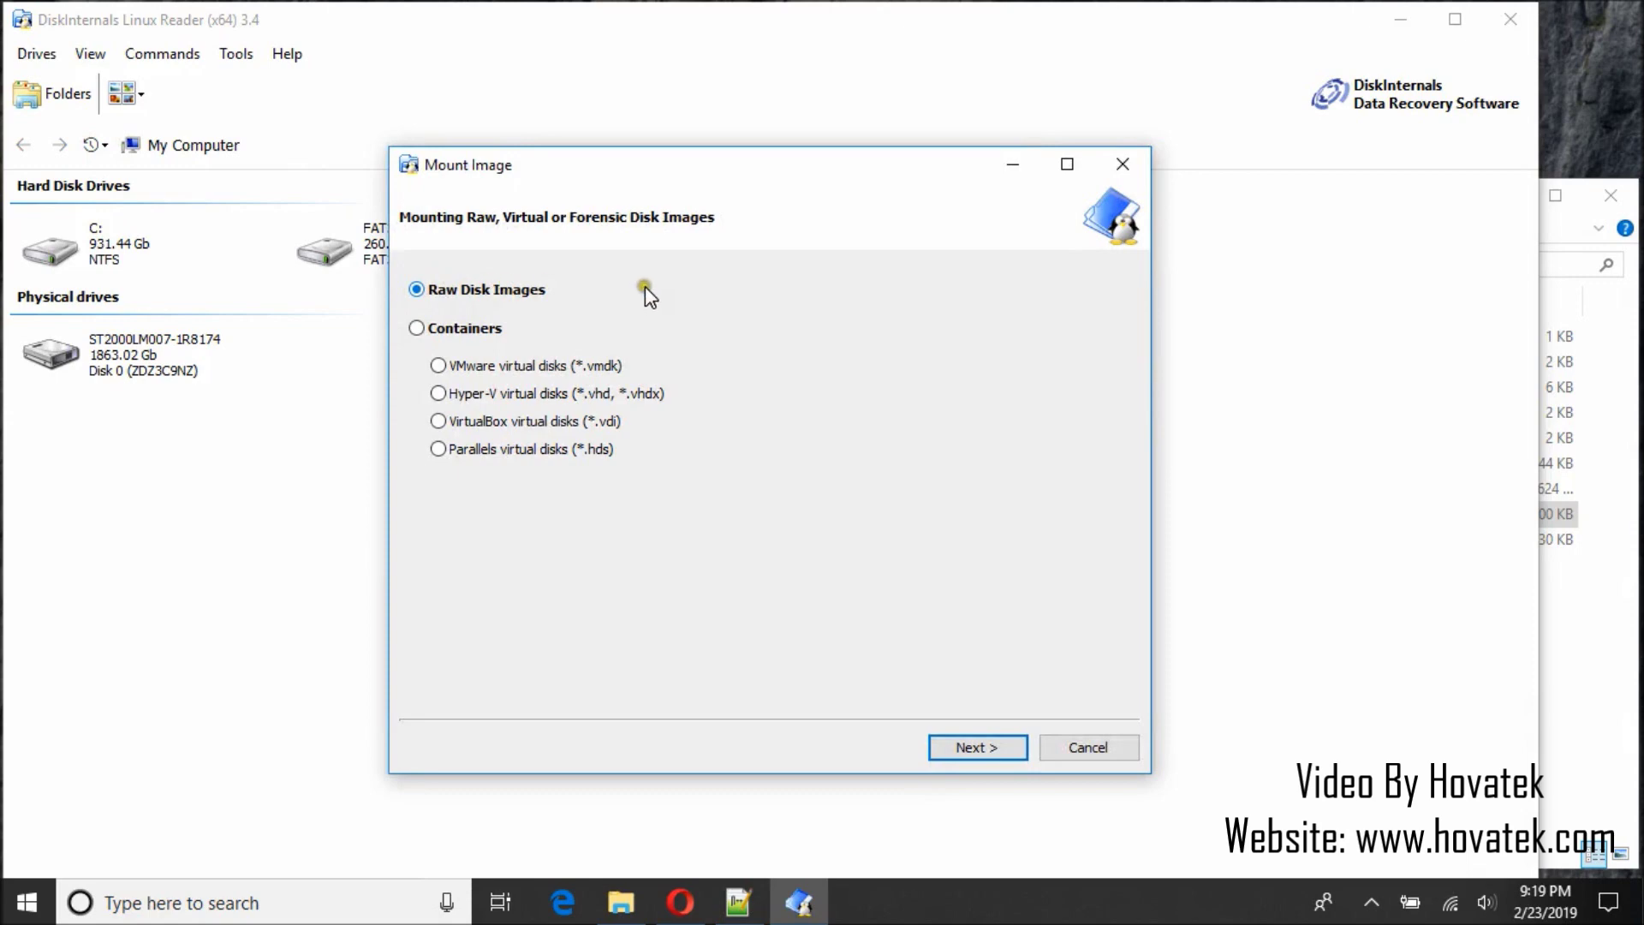
left_click(992, 749)
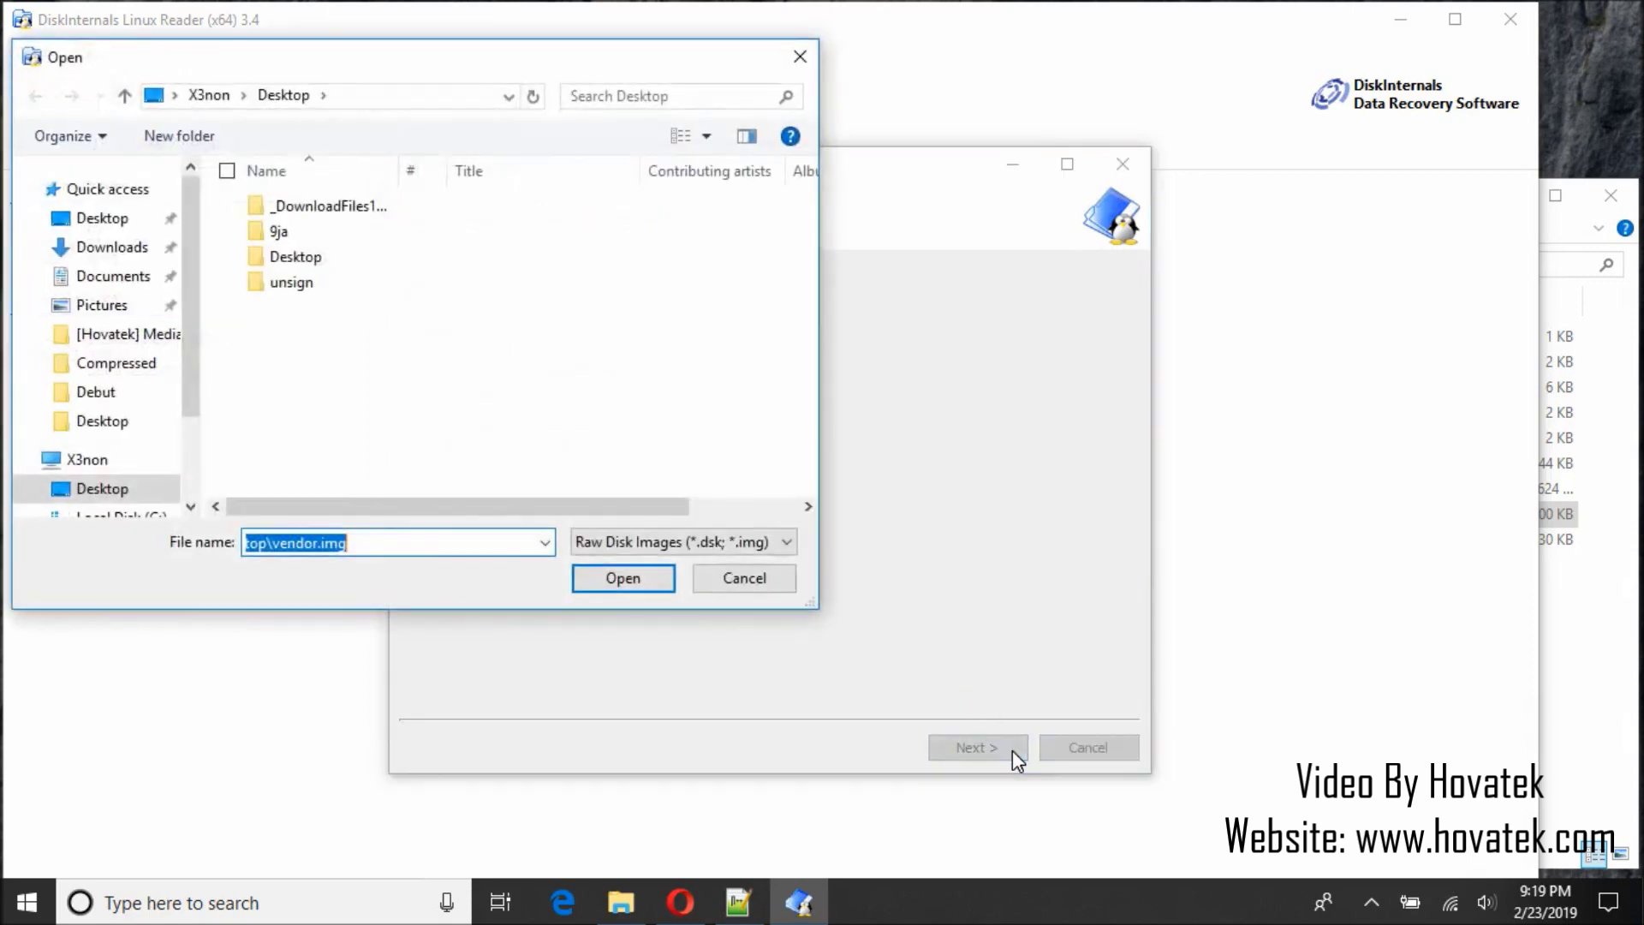
mouse_move(88, 460)
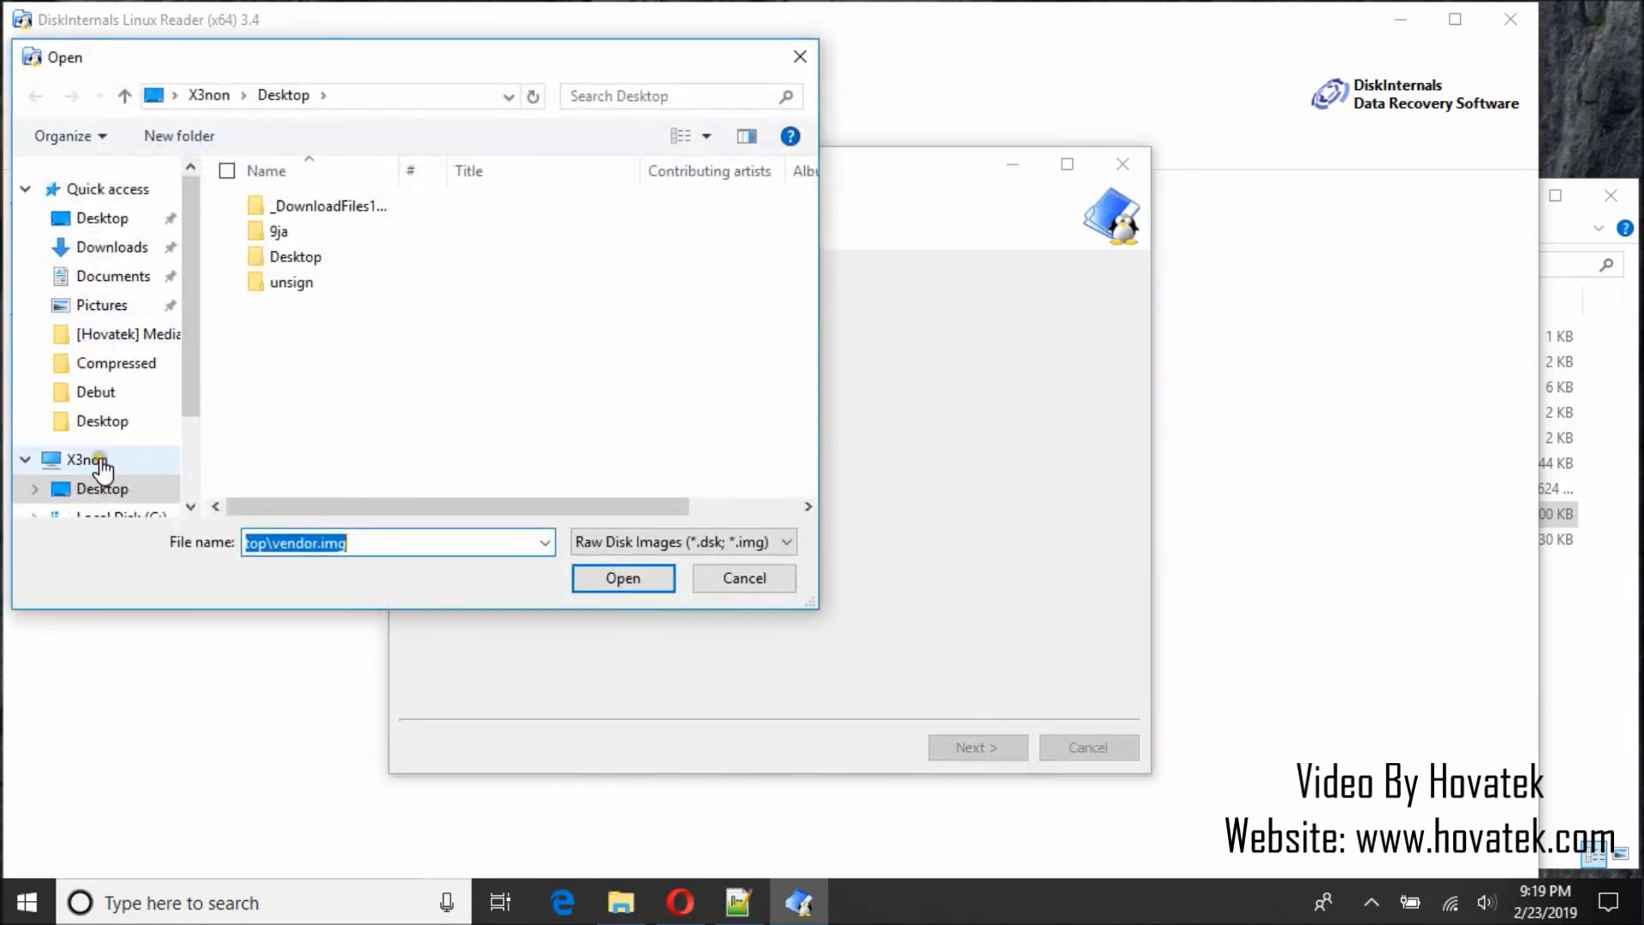
scroll(103, 462, "down", 3)
- Mount system.img, userdata.img and vendor.ext4.img from C:\cygwin64\home\X3non
left_click(115, 382)
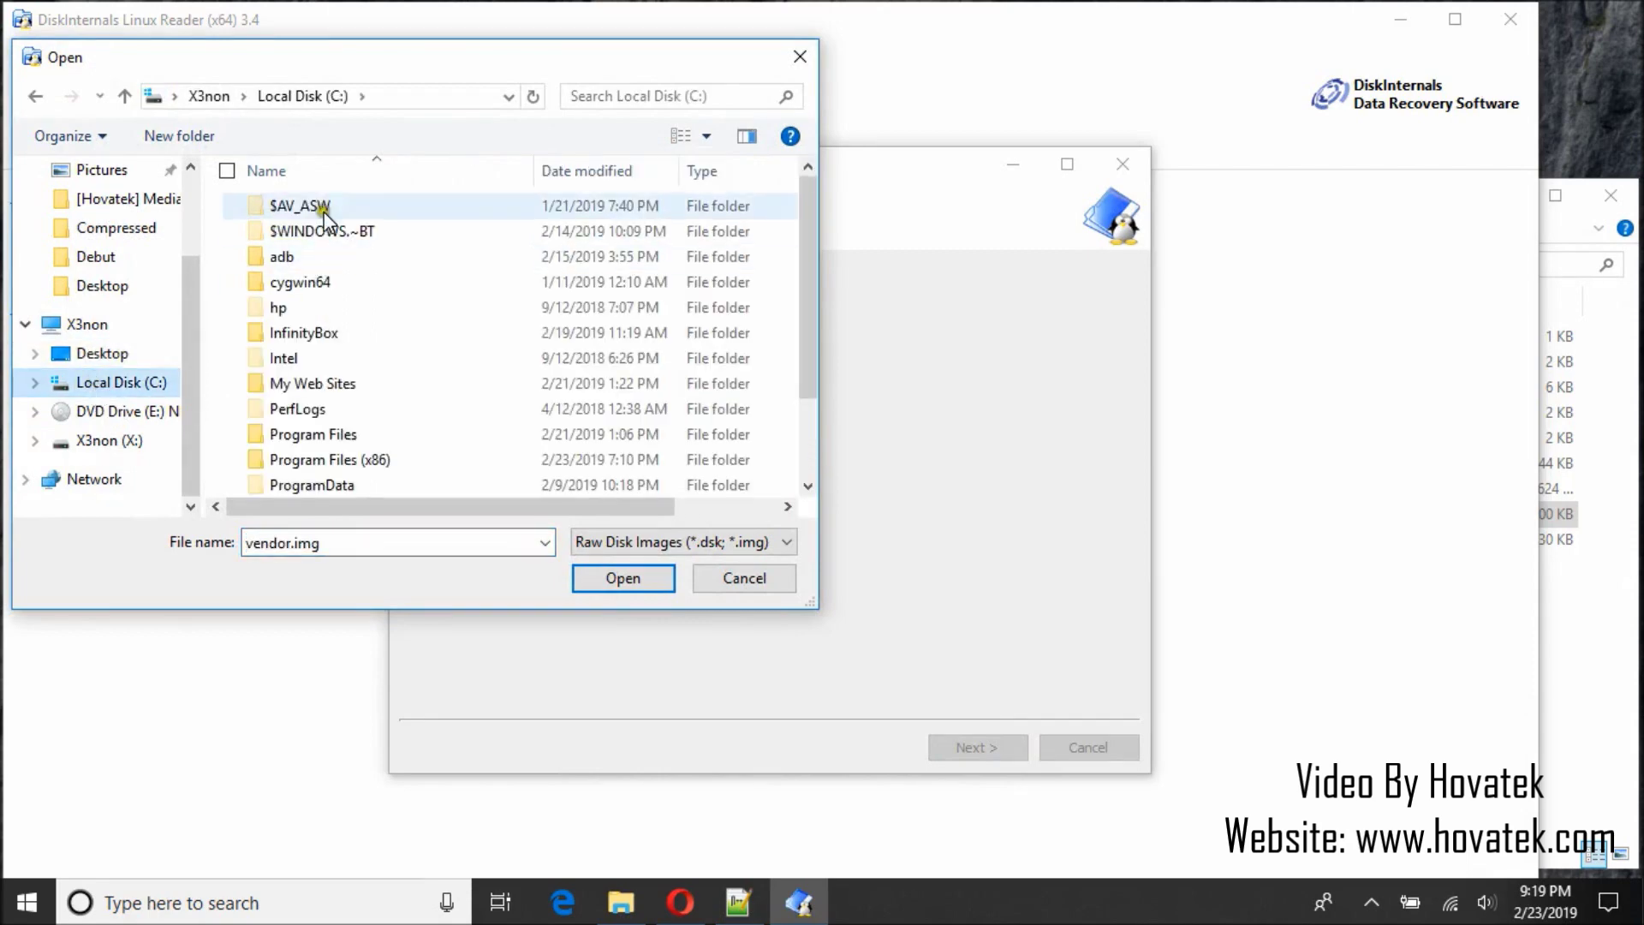
double_click(301, 281)
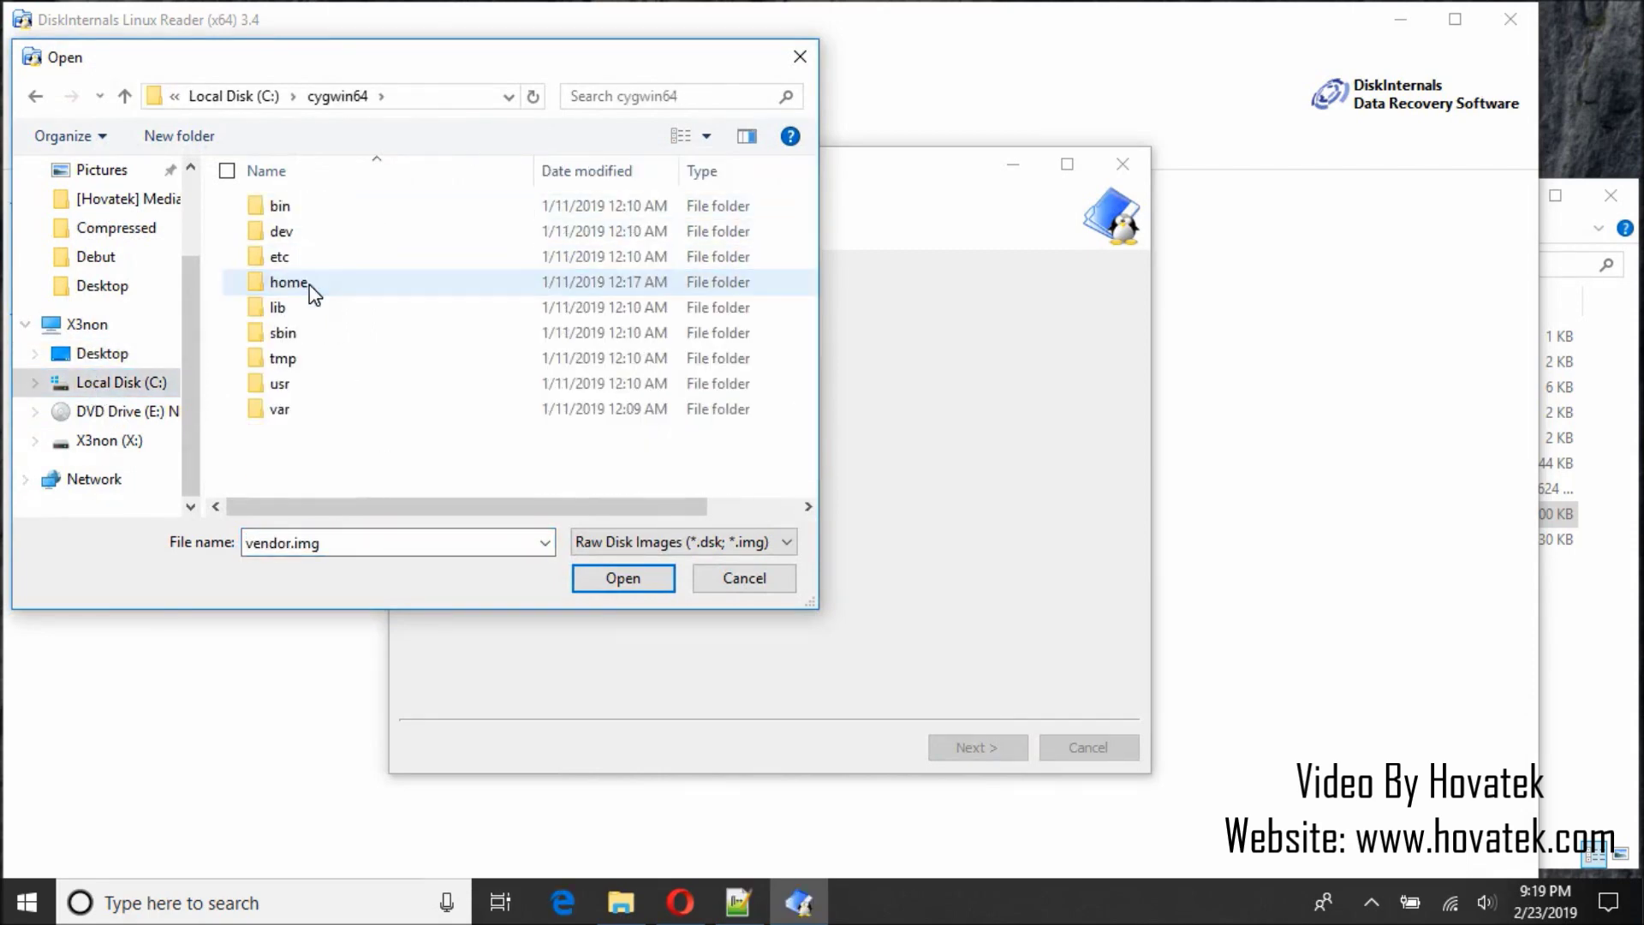
double_click(292, 282)
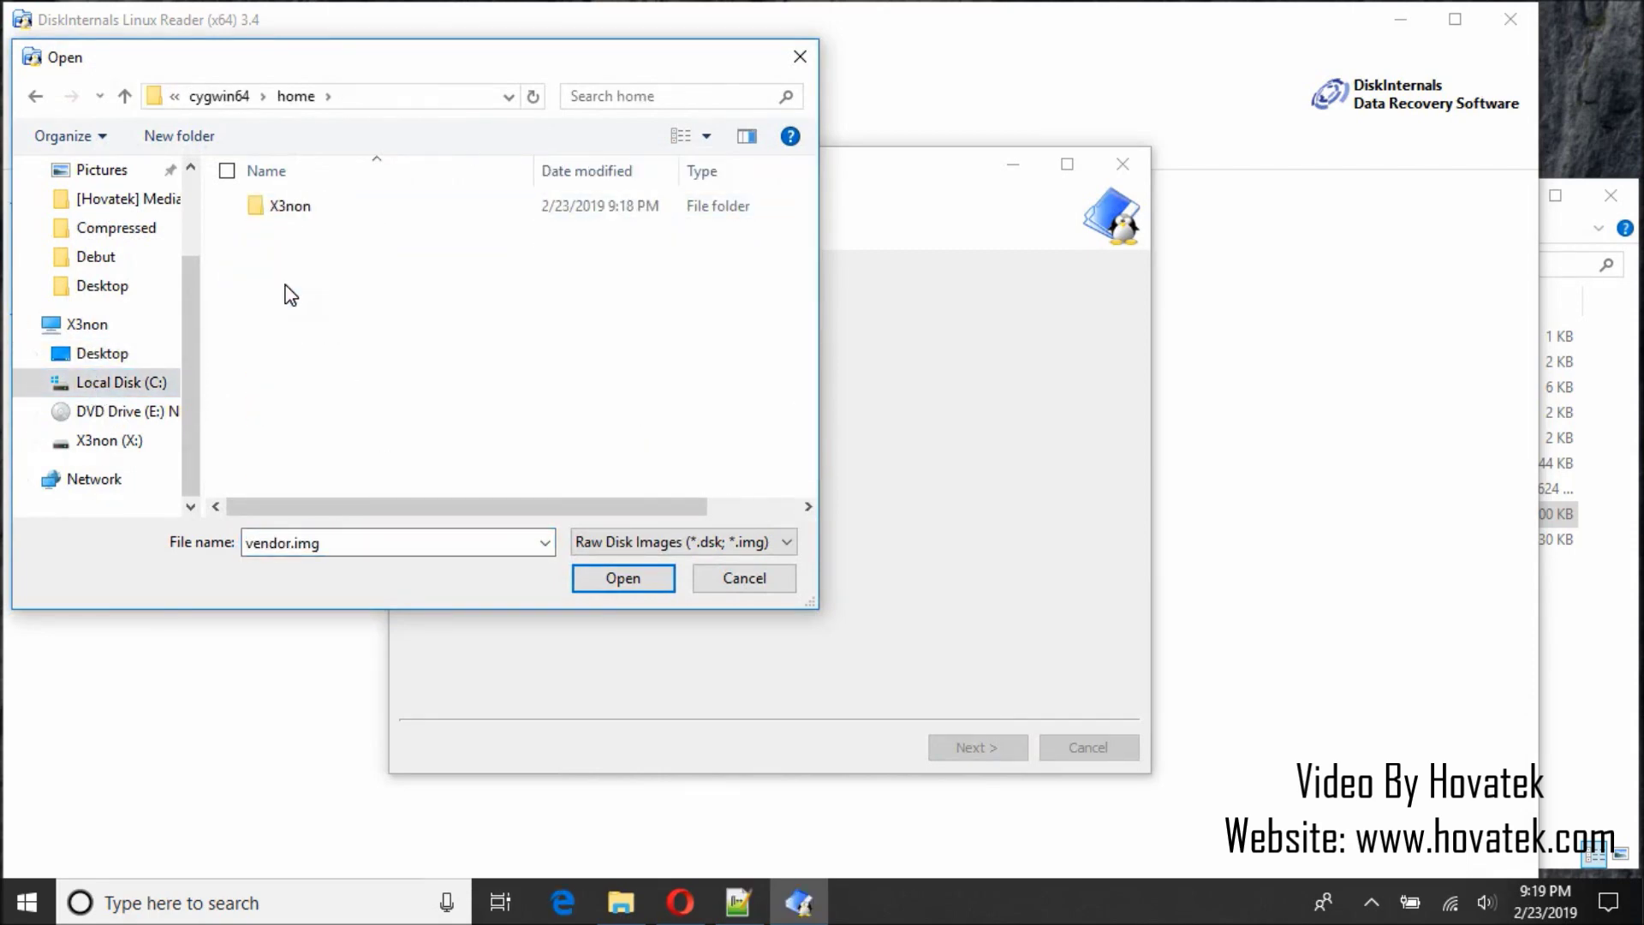
double_click(289, 209)
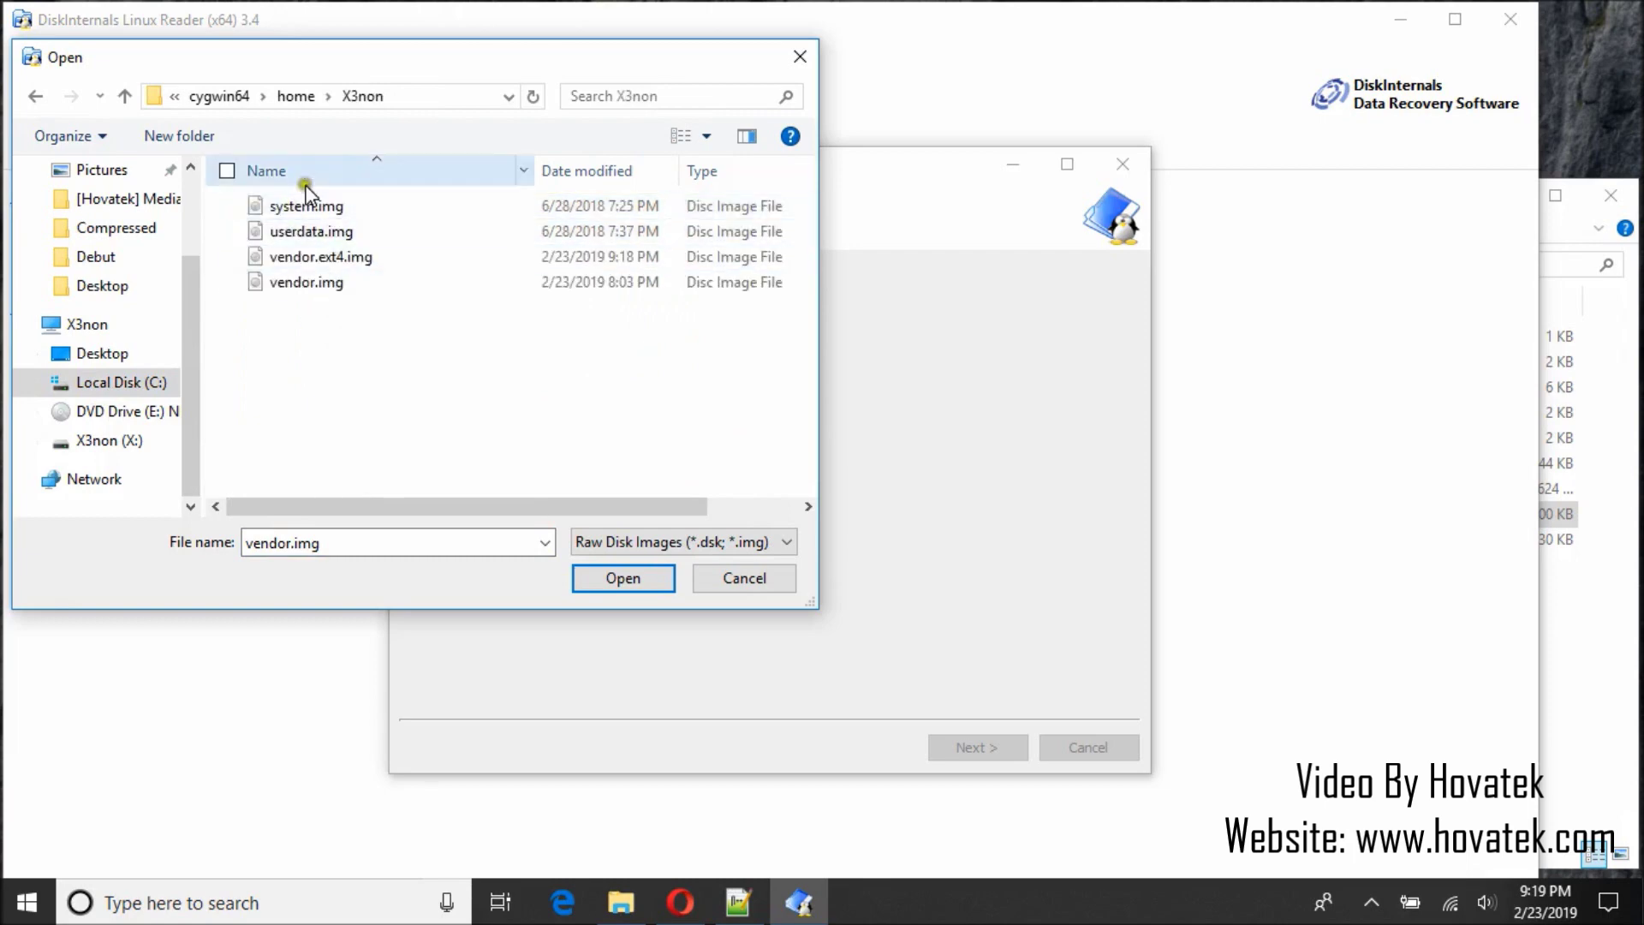
left_click(303, 206)
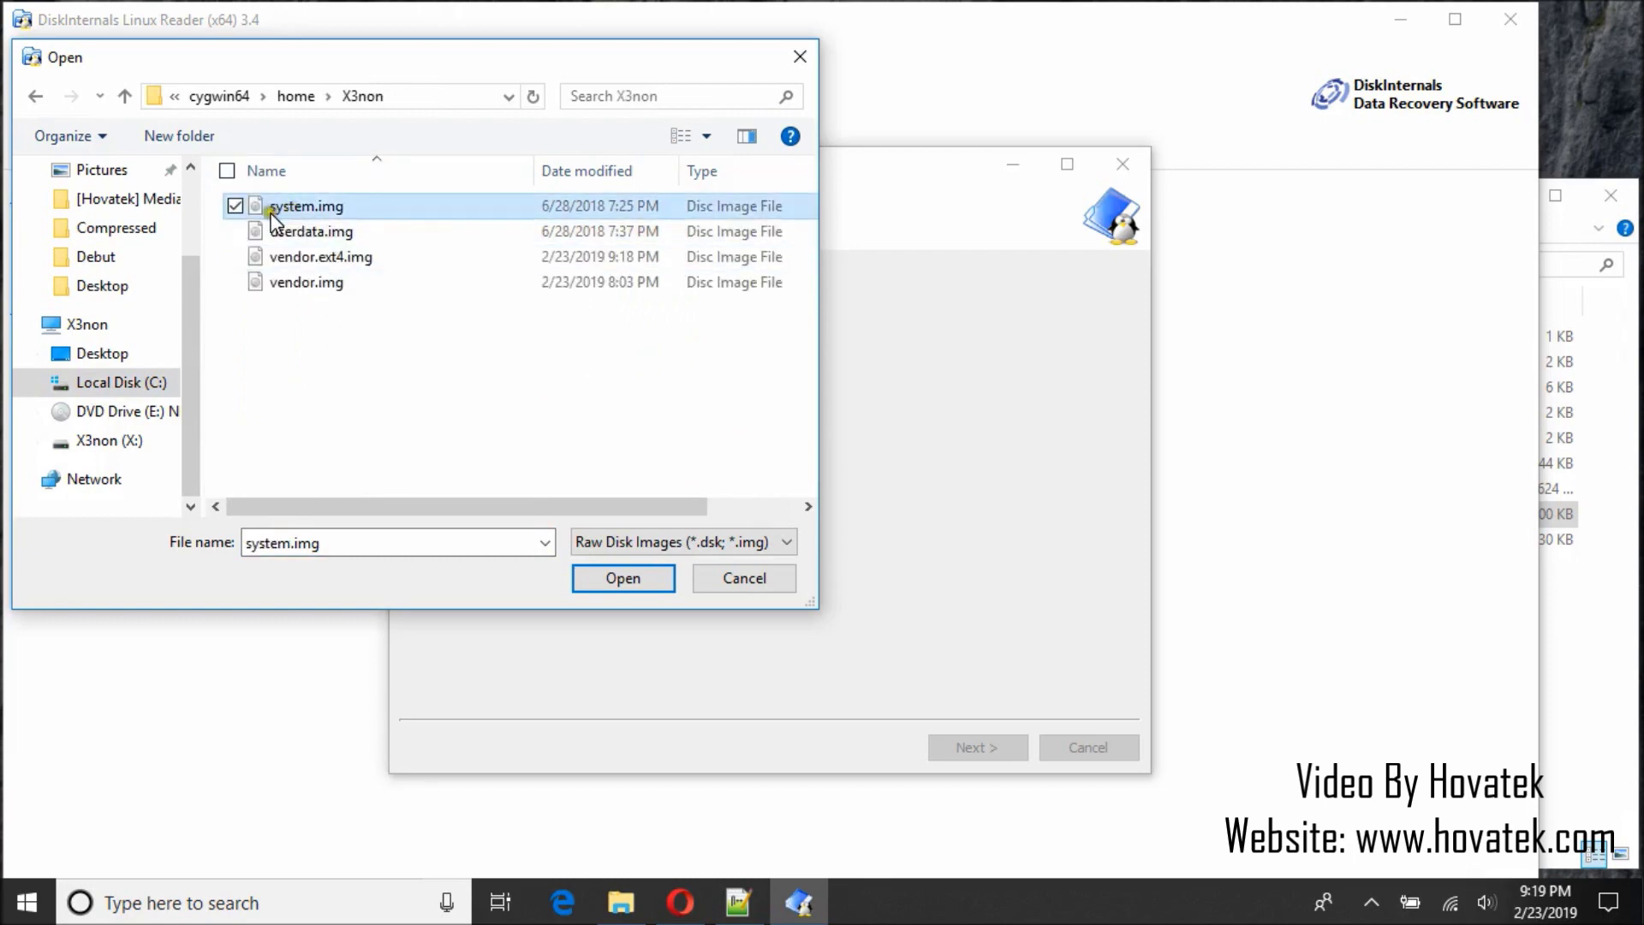
left_click(237, 233)
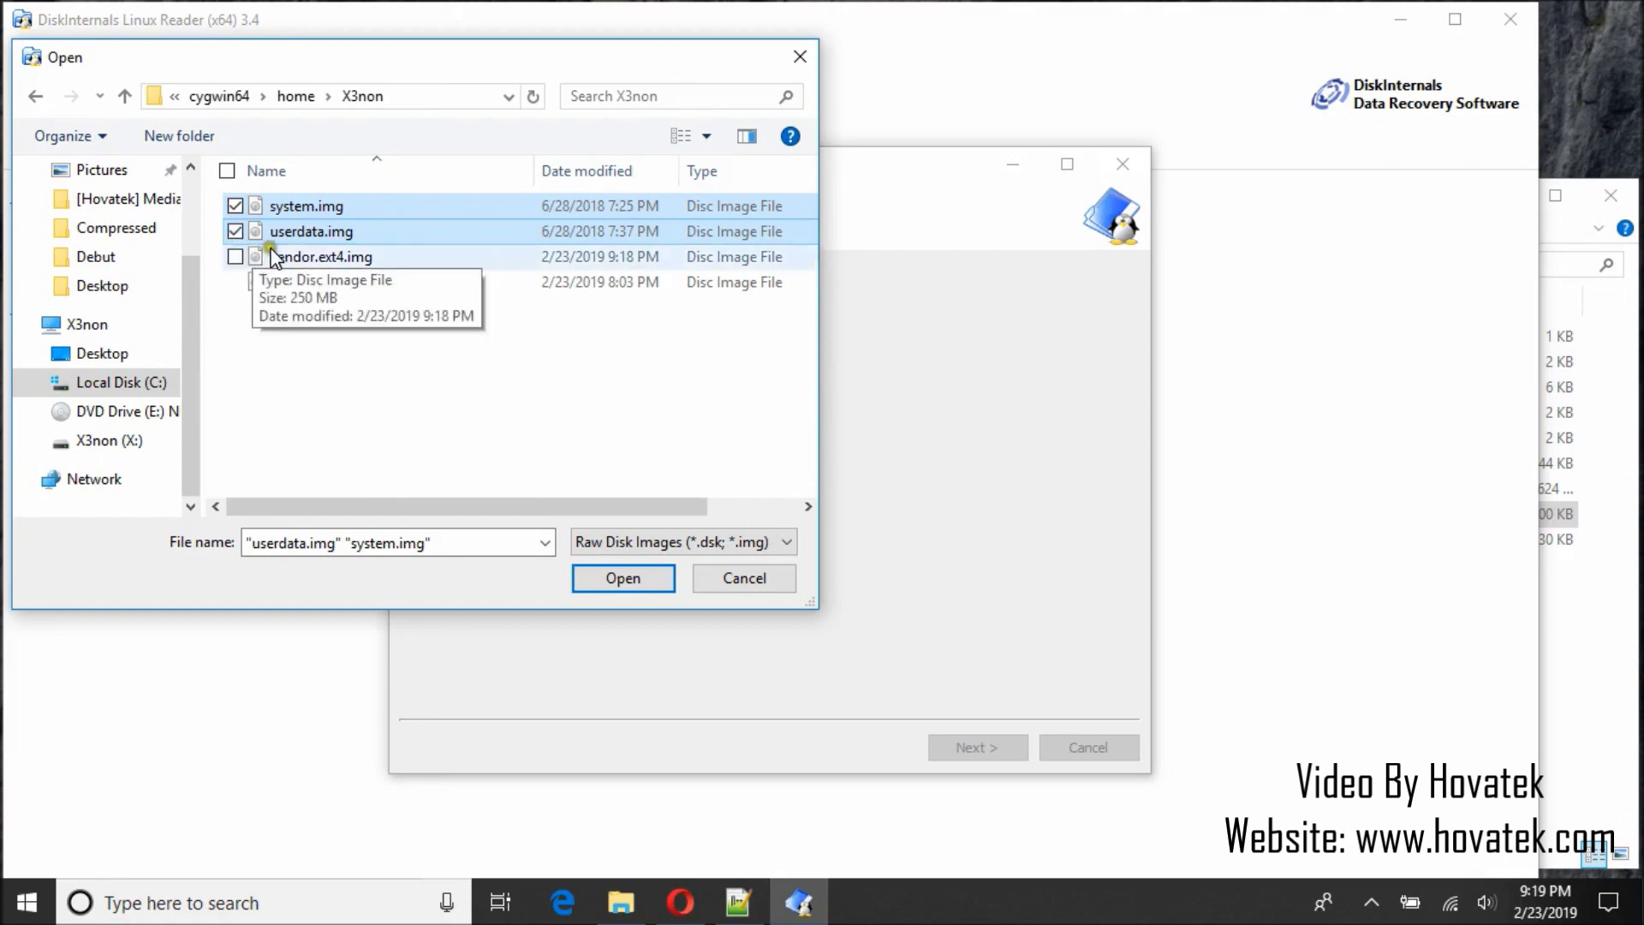
left_click(234, 258)
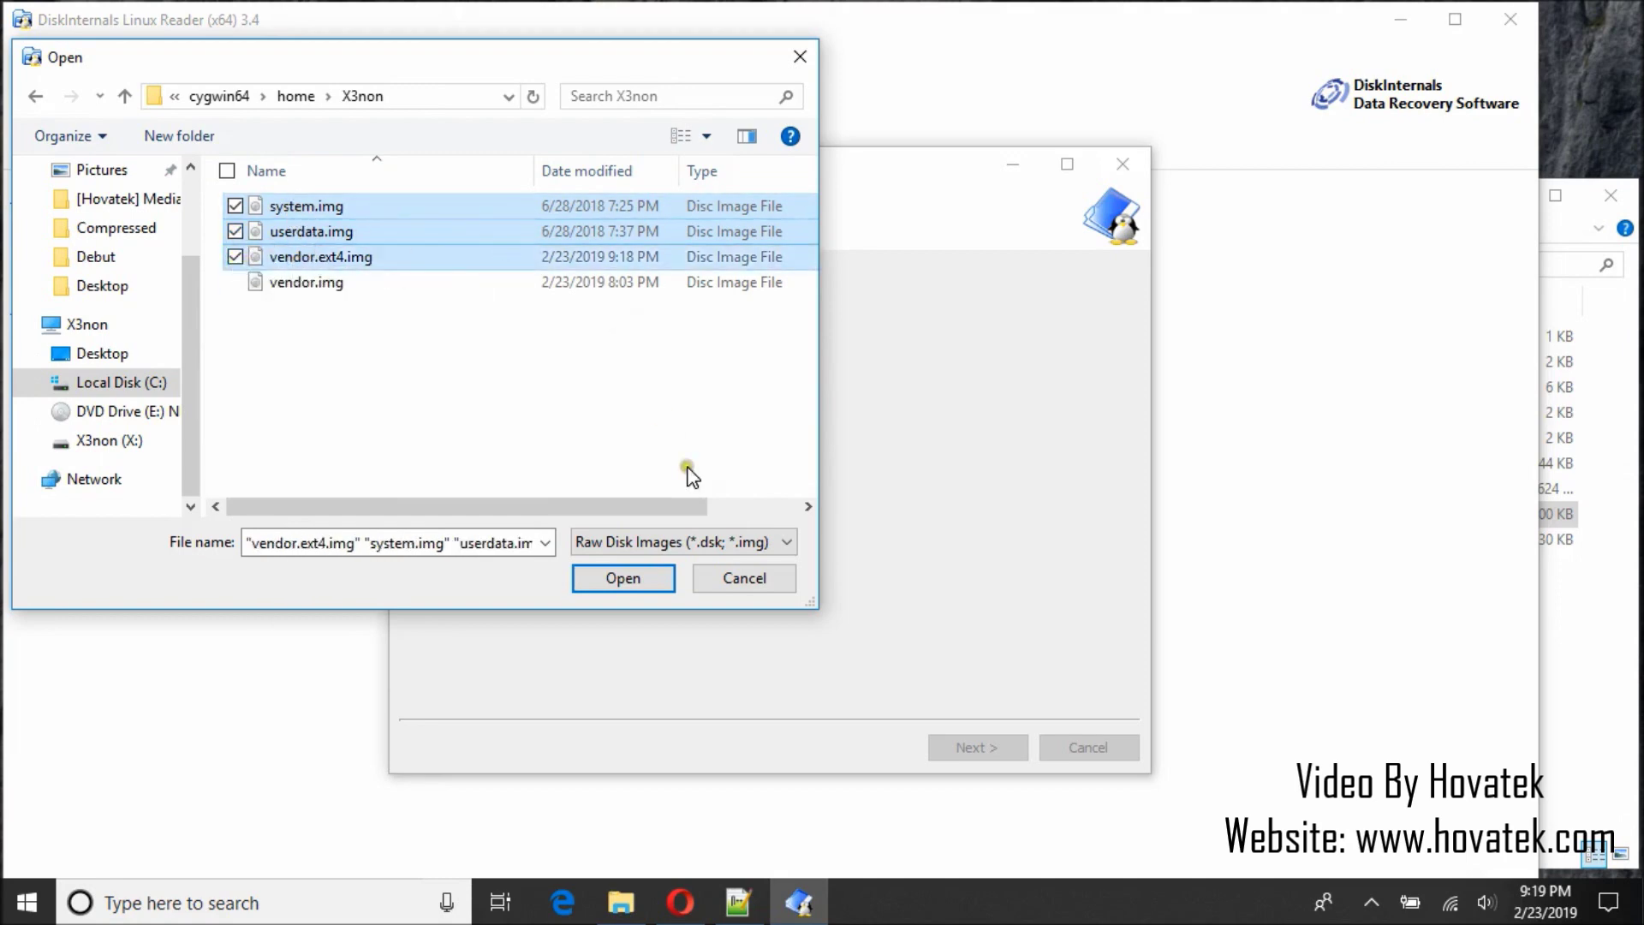
left_click(623, 578)
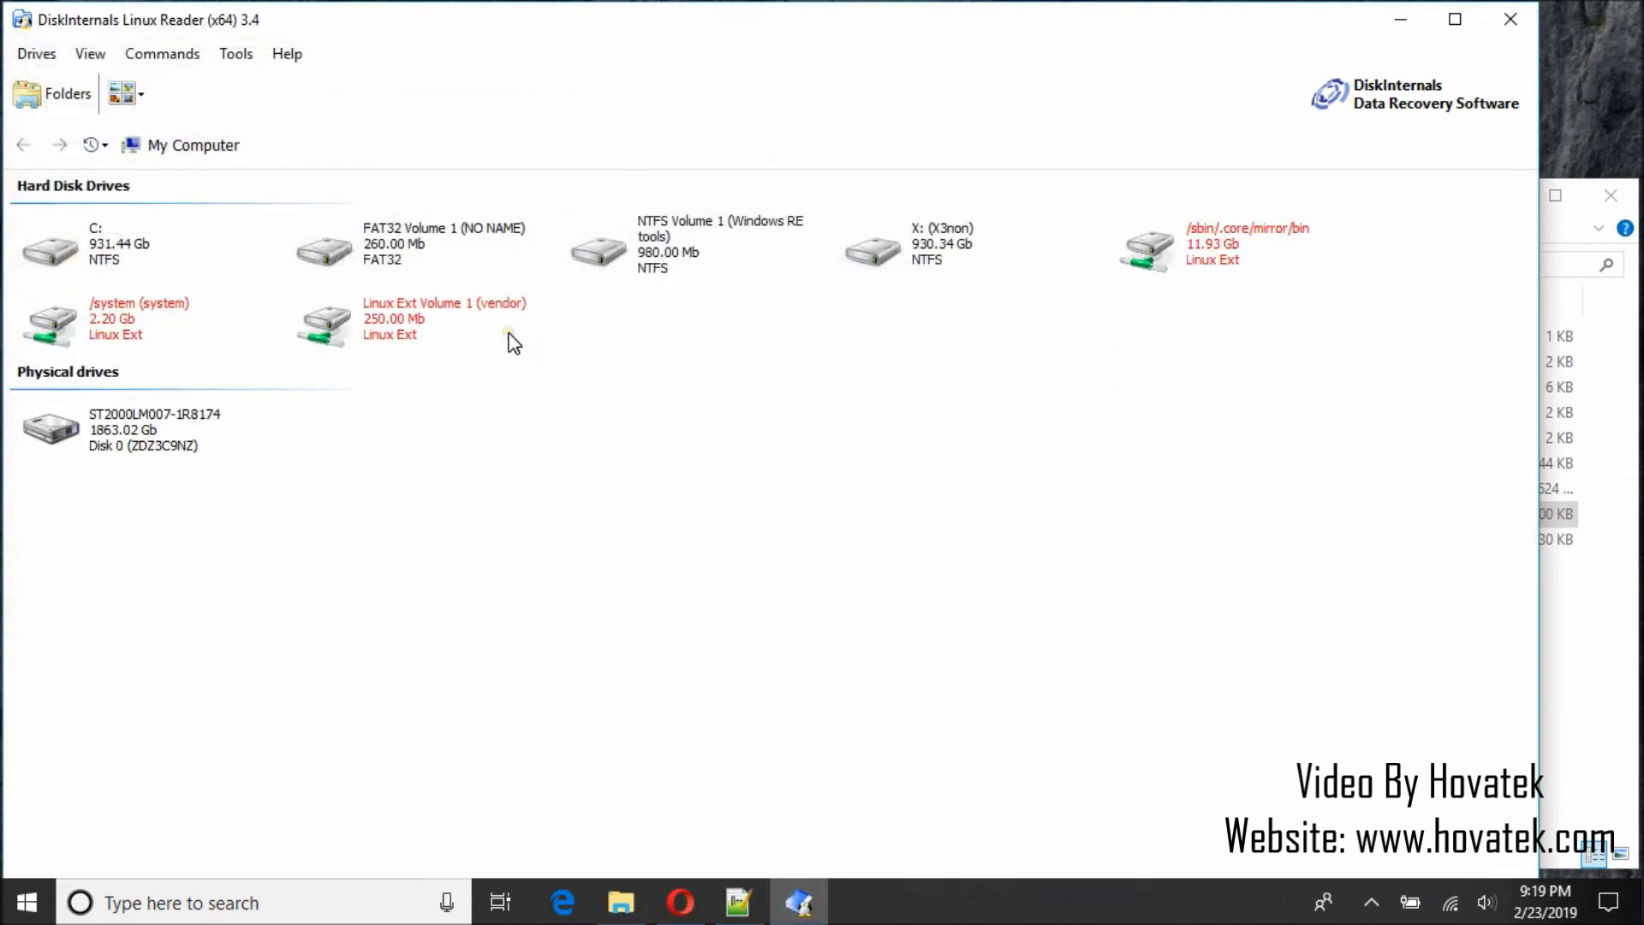
left_click(177, 313)
left_click(433, 328)
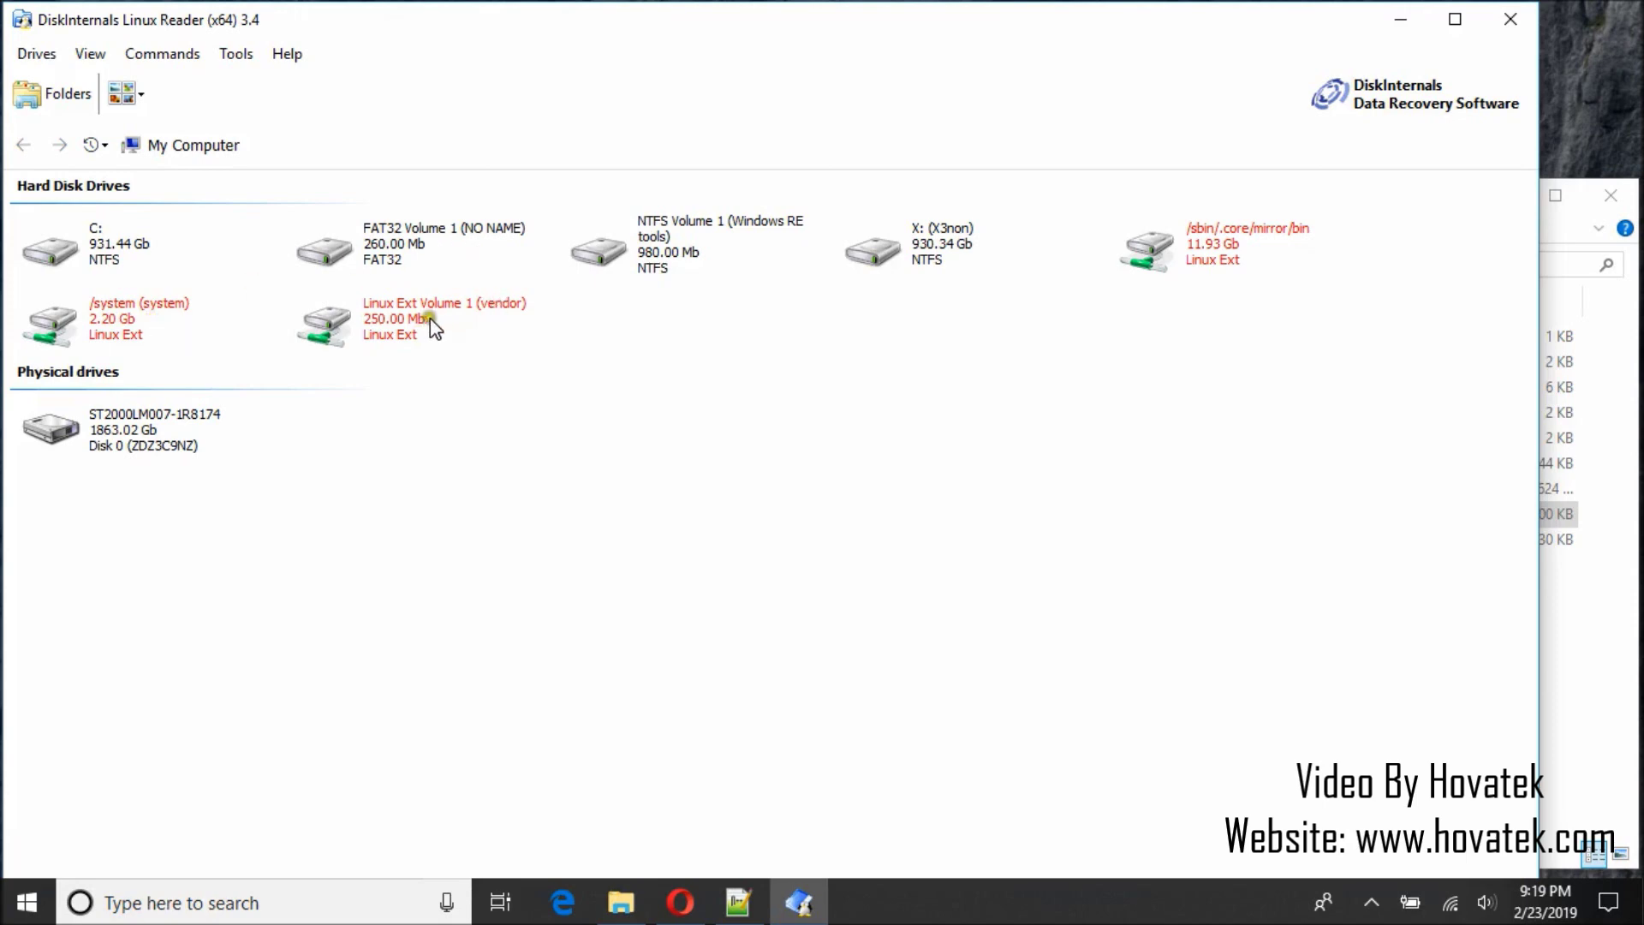
left_click(1264, 242)
left_click(107, 310)
double_click(107, 310)
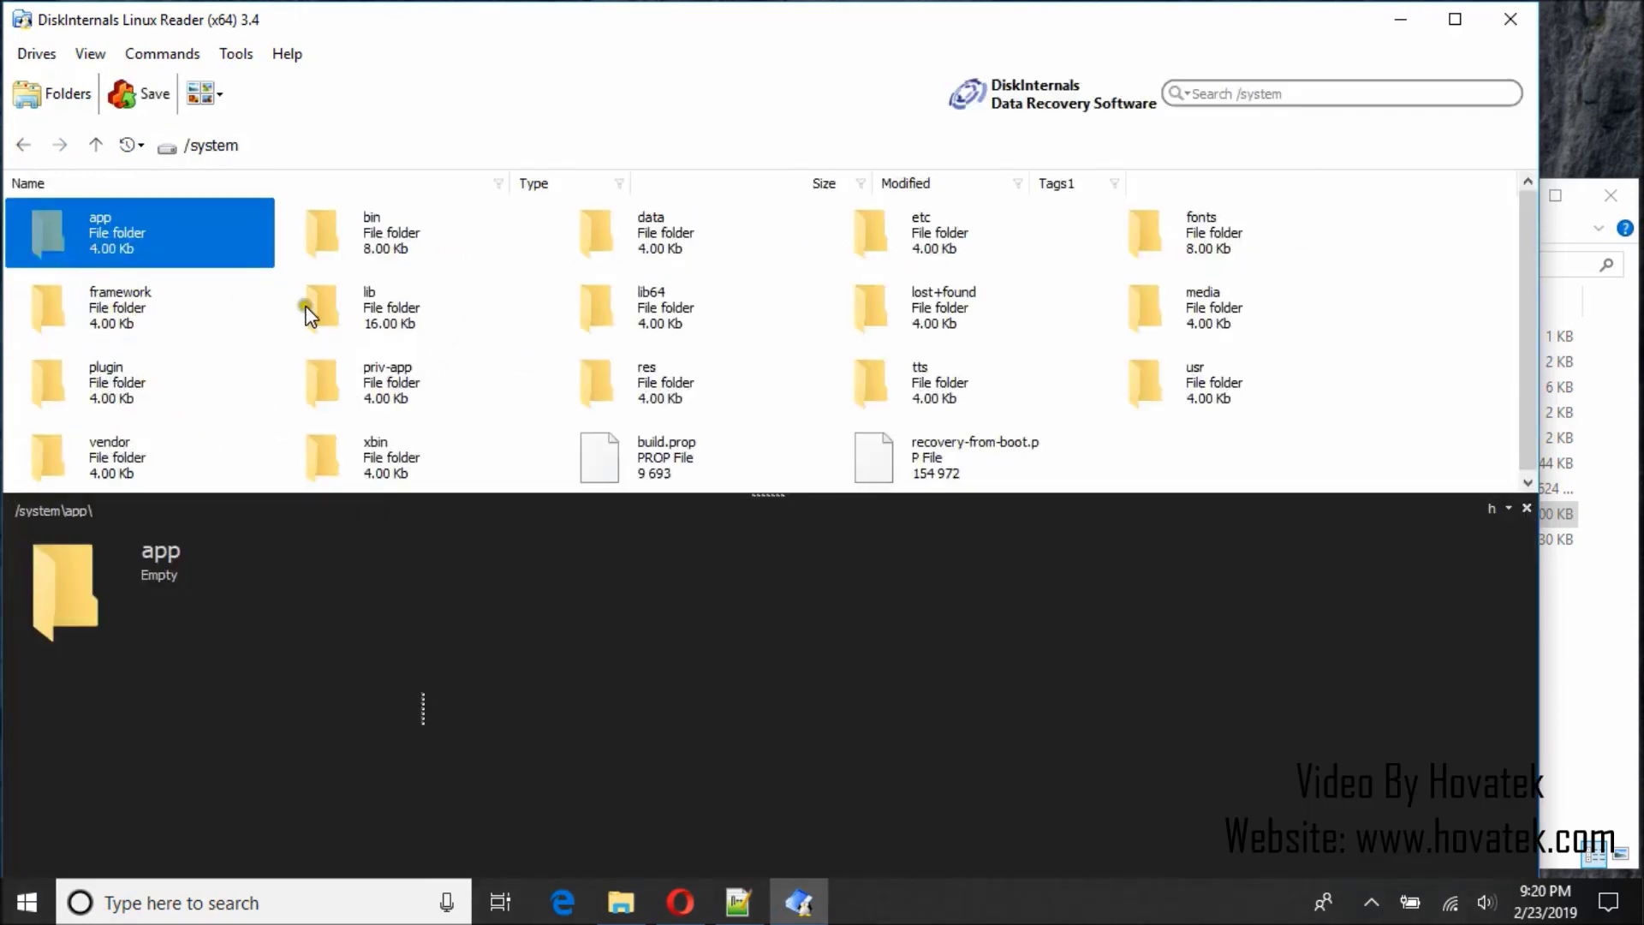
left_click(595, 308)
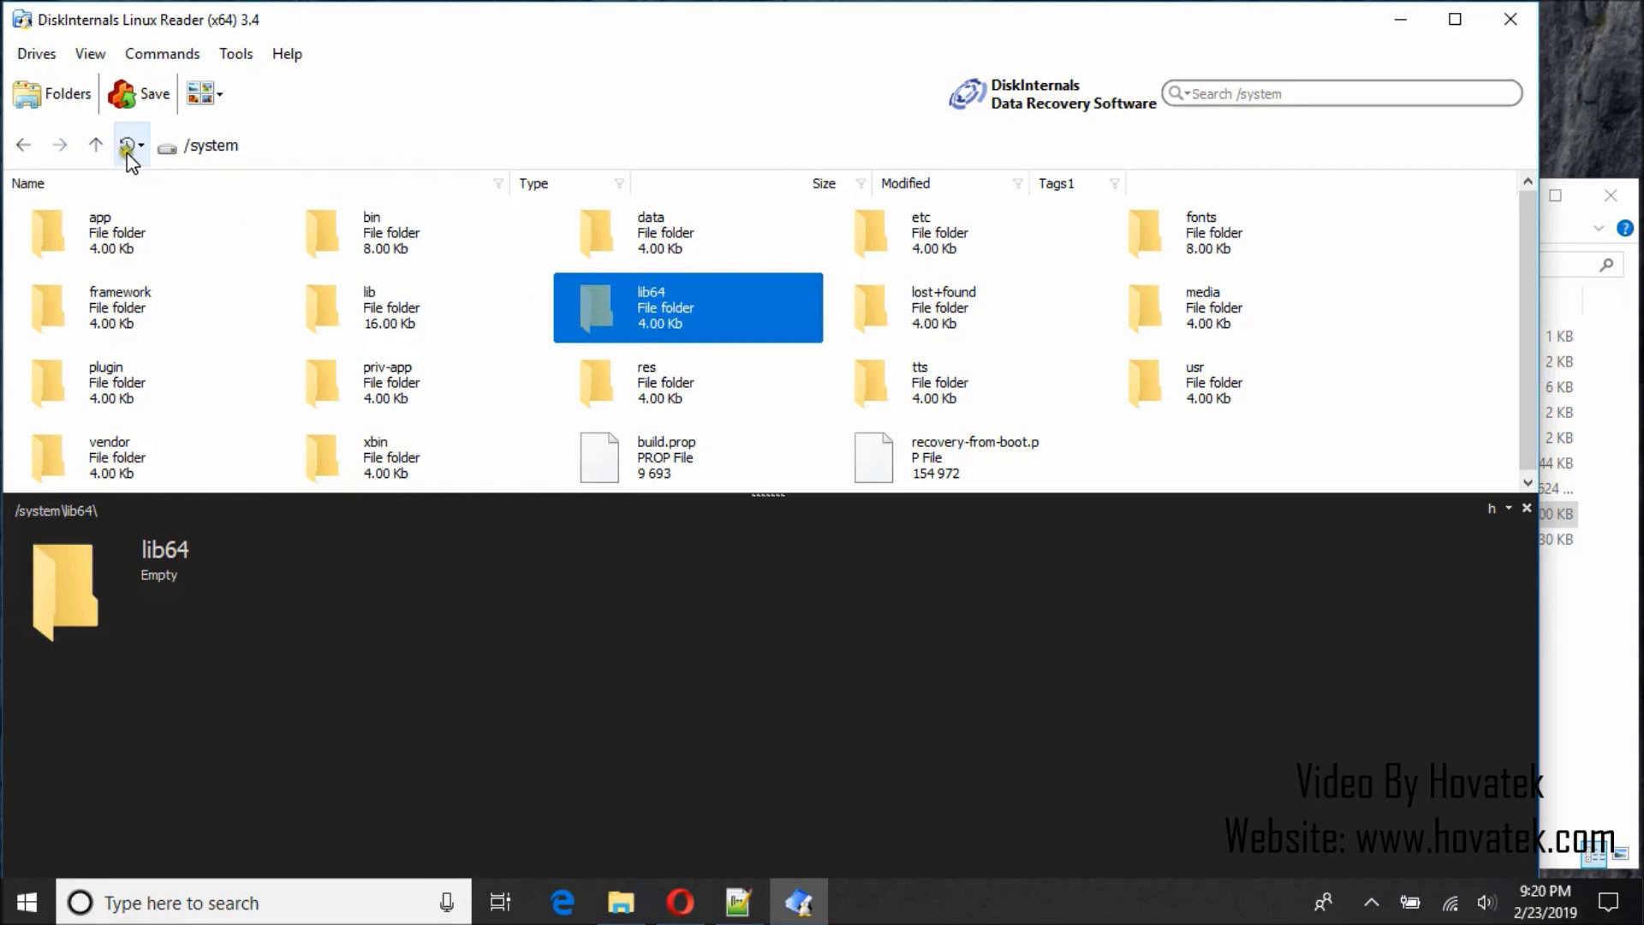
left_click(24, 145)
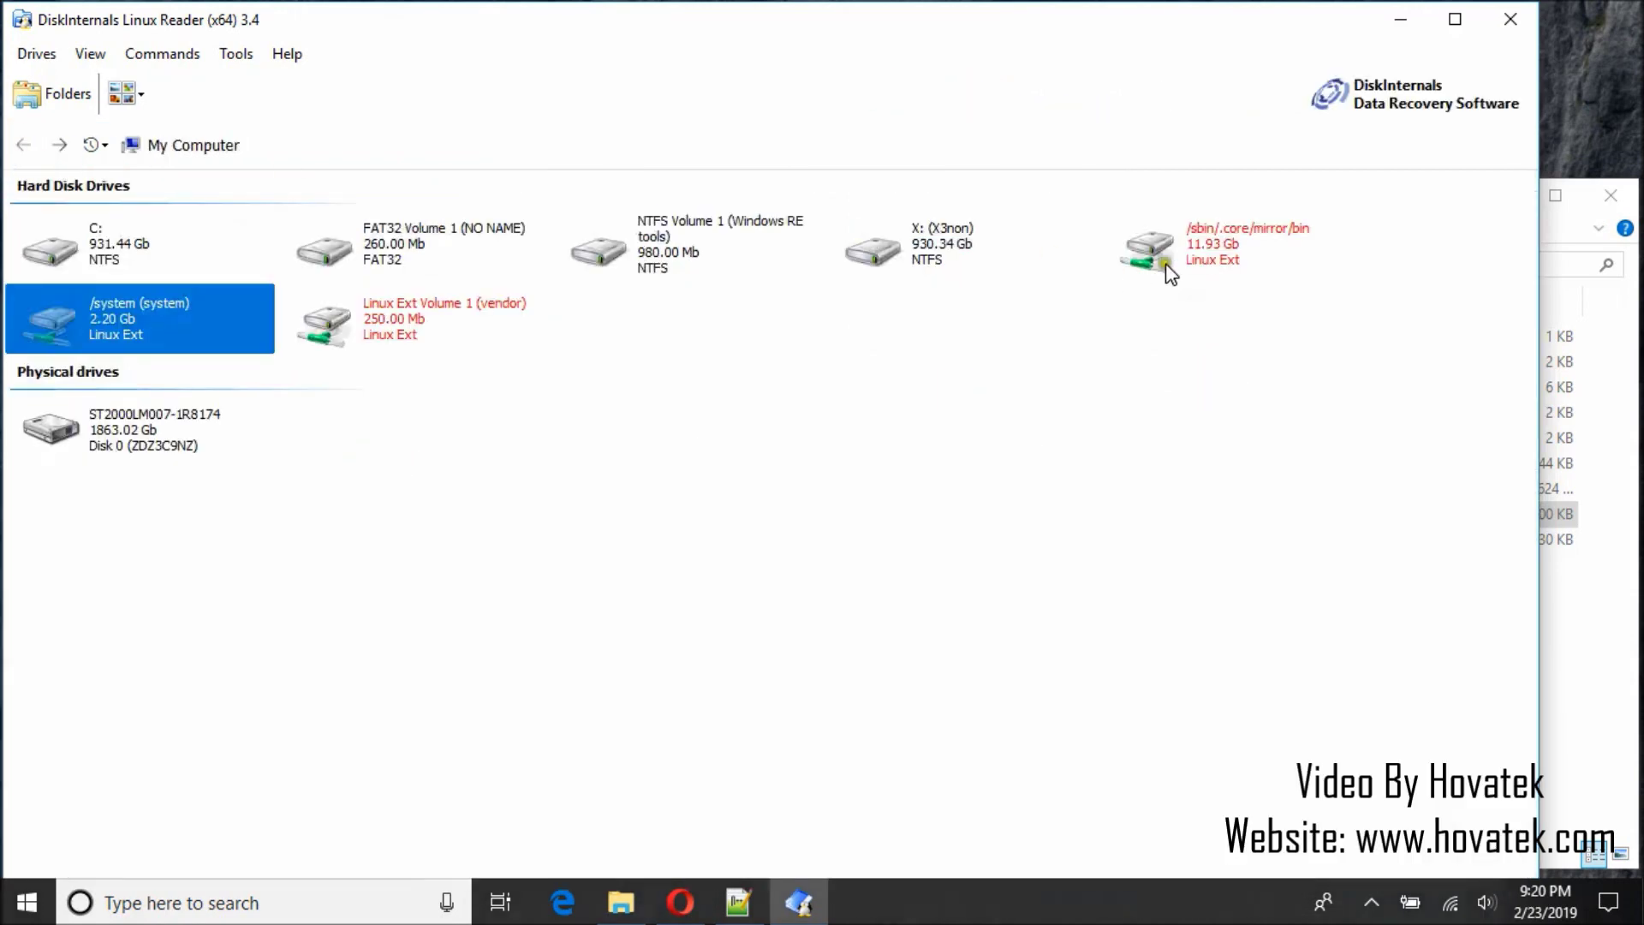
- Open the /sbin/.core/mirror/bin drive and move the selection to the media folder
left_click(1209, 246)
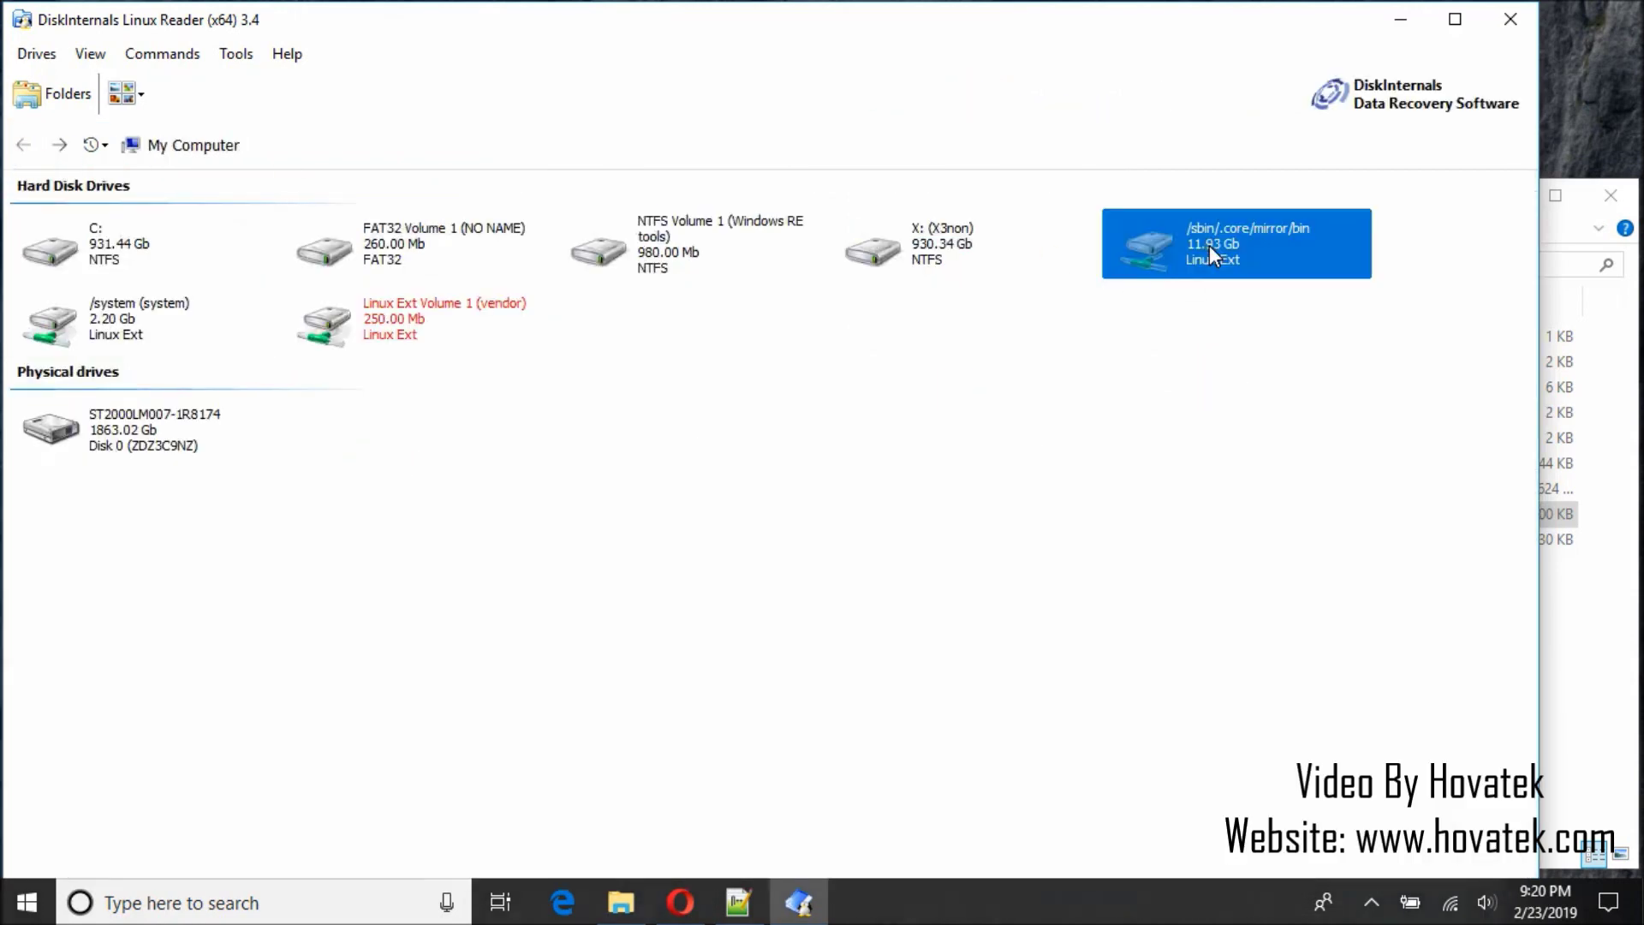
double_click(1209, 246)
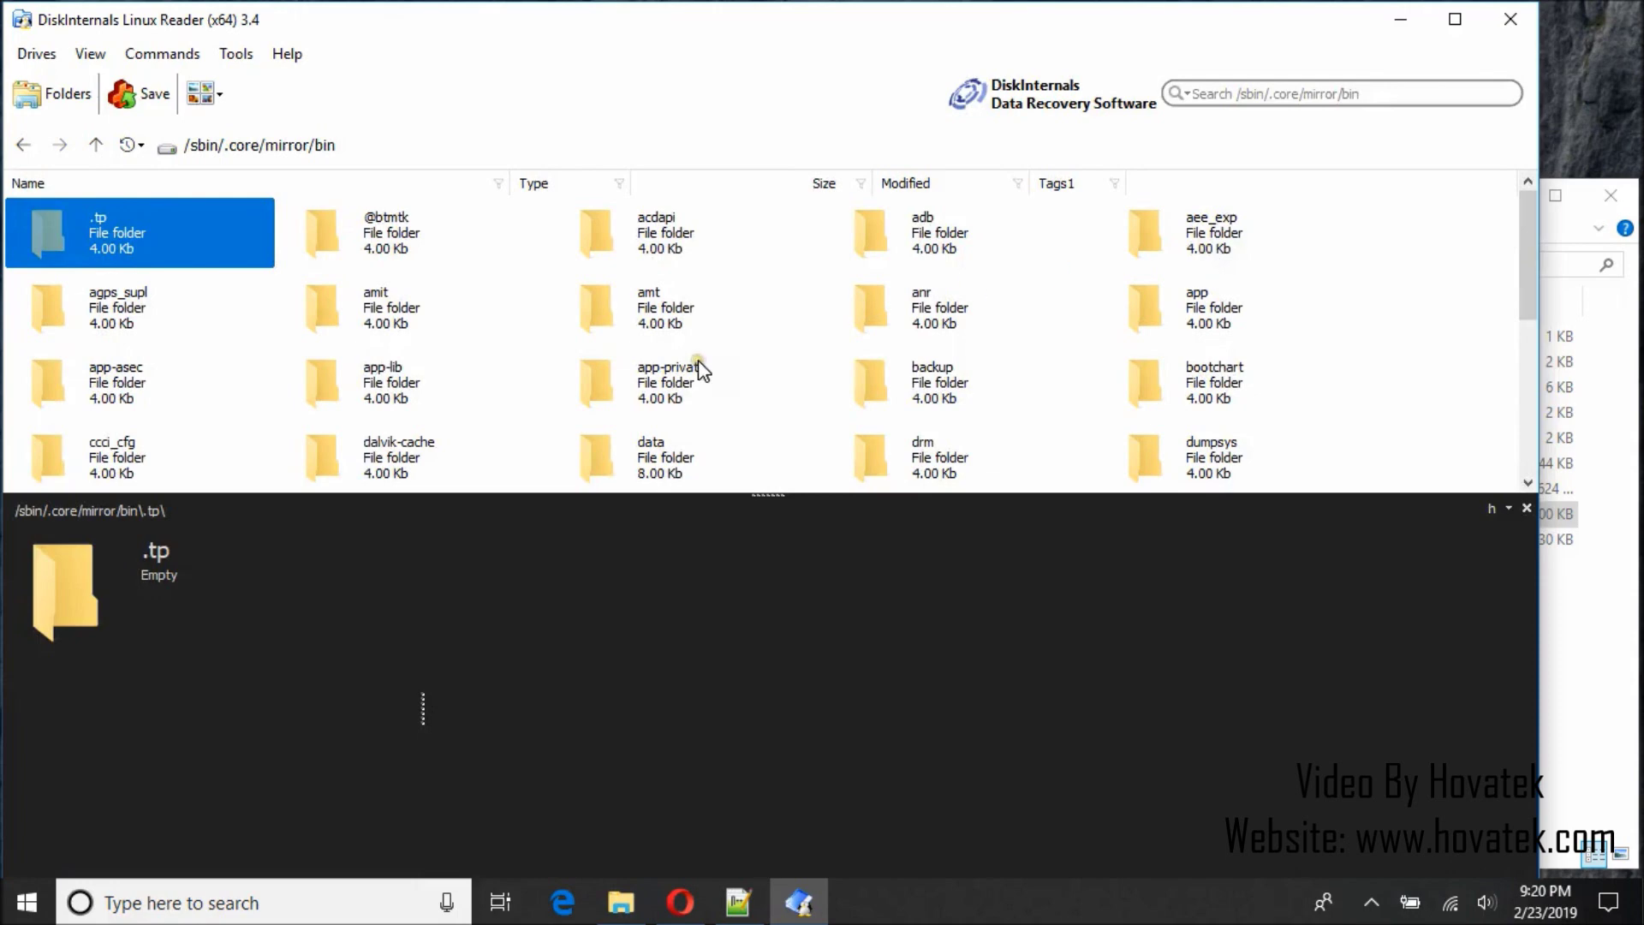
left_click(936, 309)
key("Down")
key("Down")
key("Down")
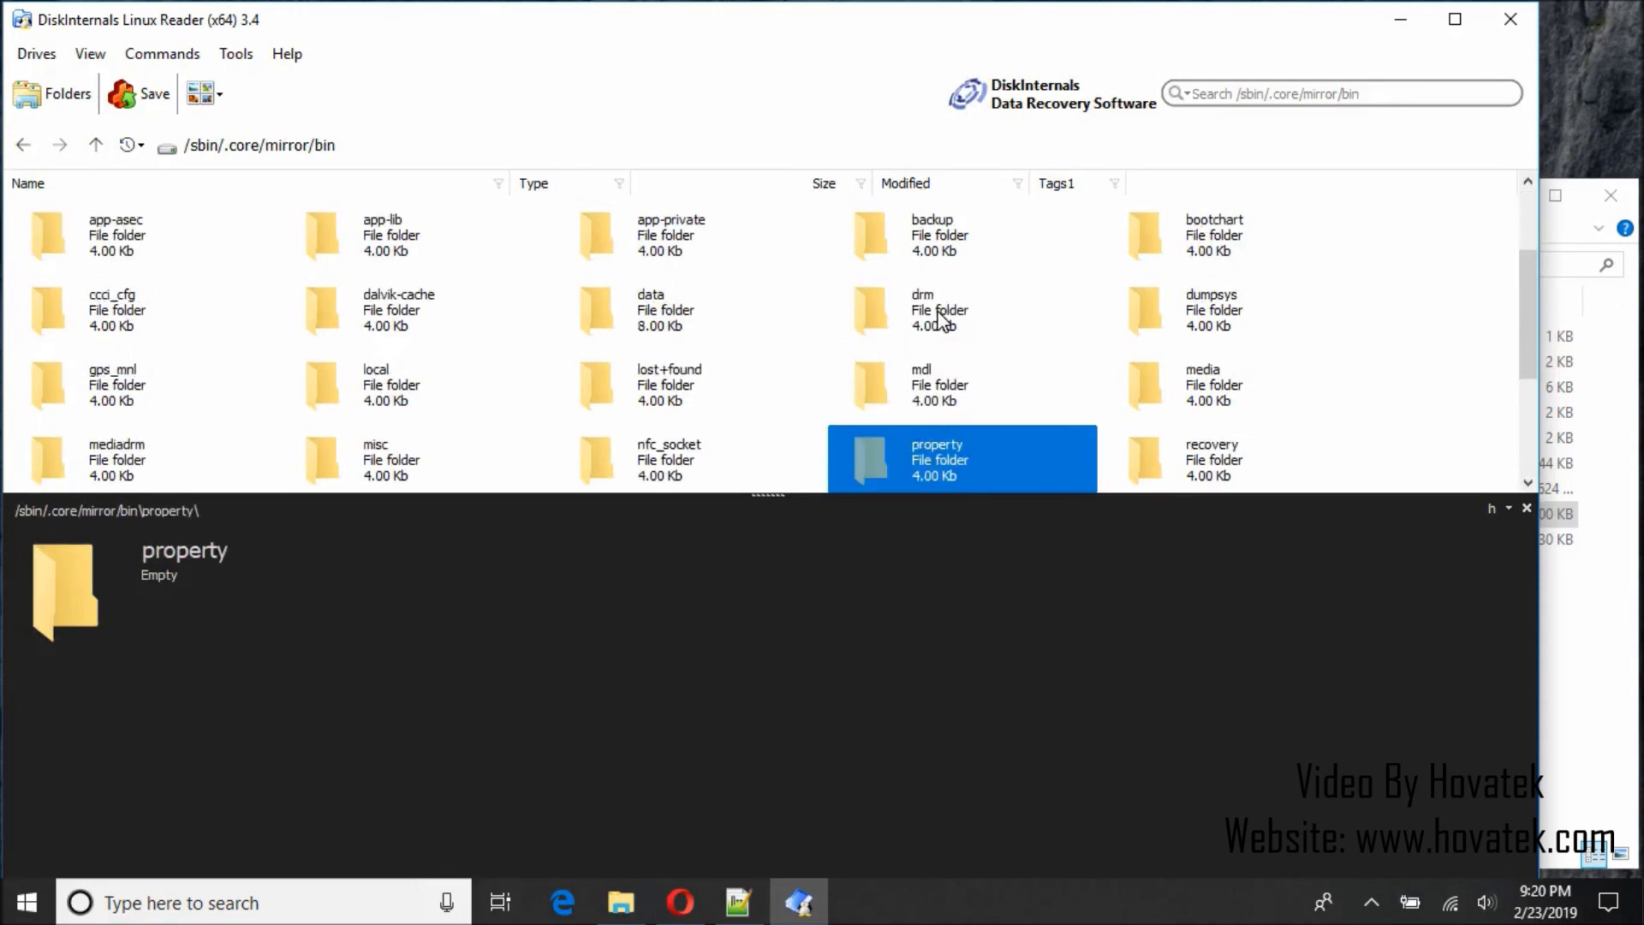
key("Up")
key("Right")
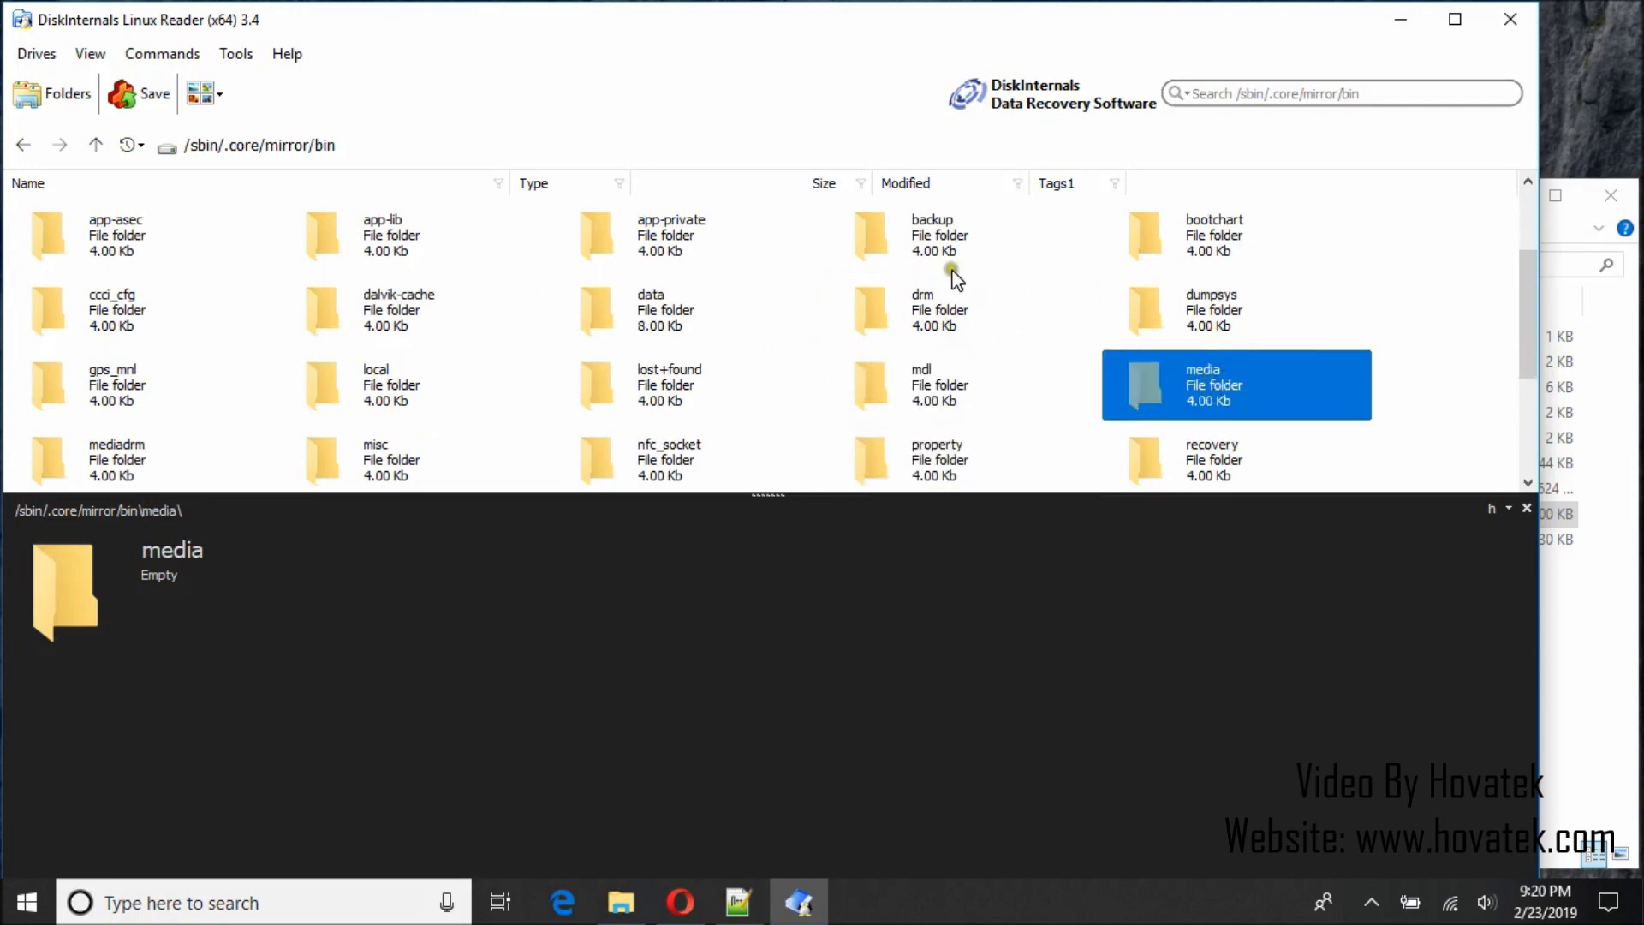
- Open media, then its 0 folder, selecting .com.taobao.dp
double_click(1203, 376)
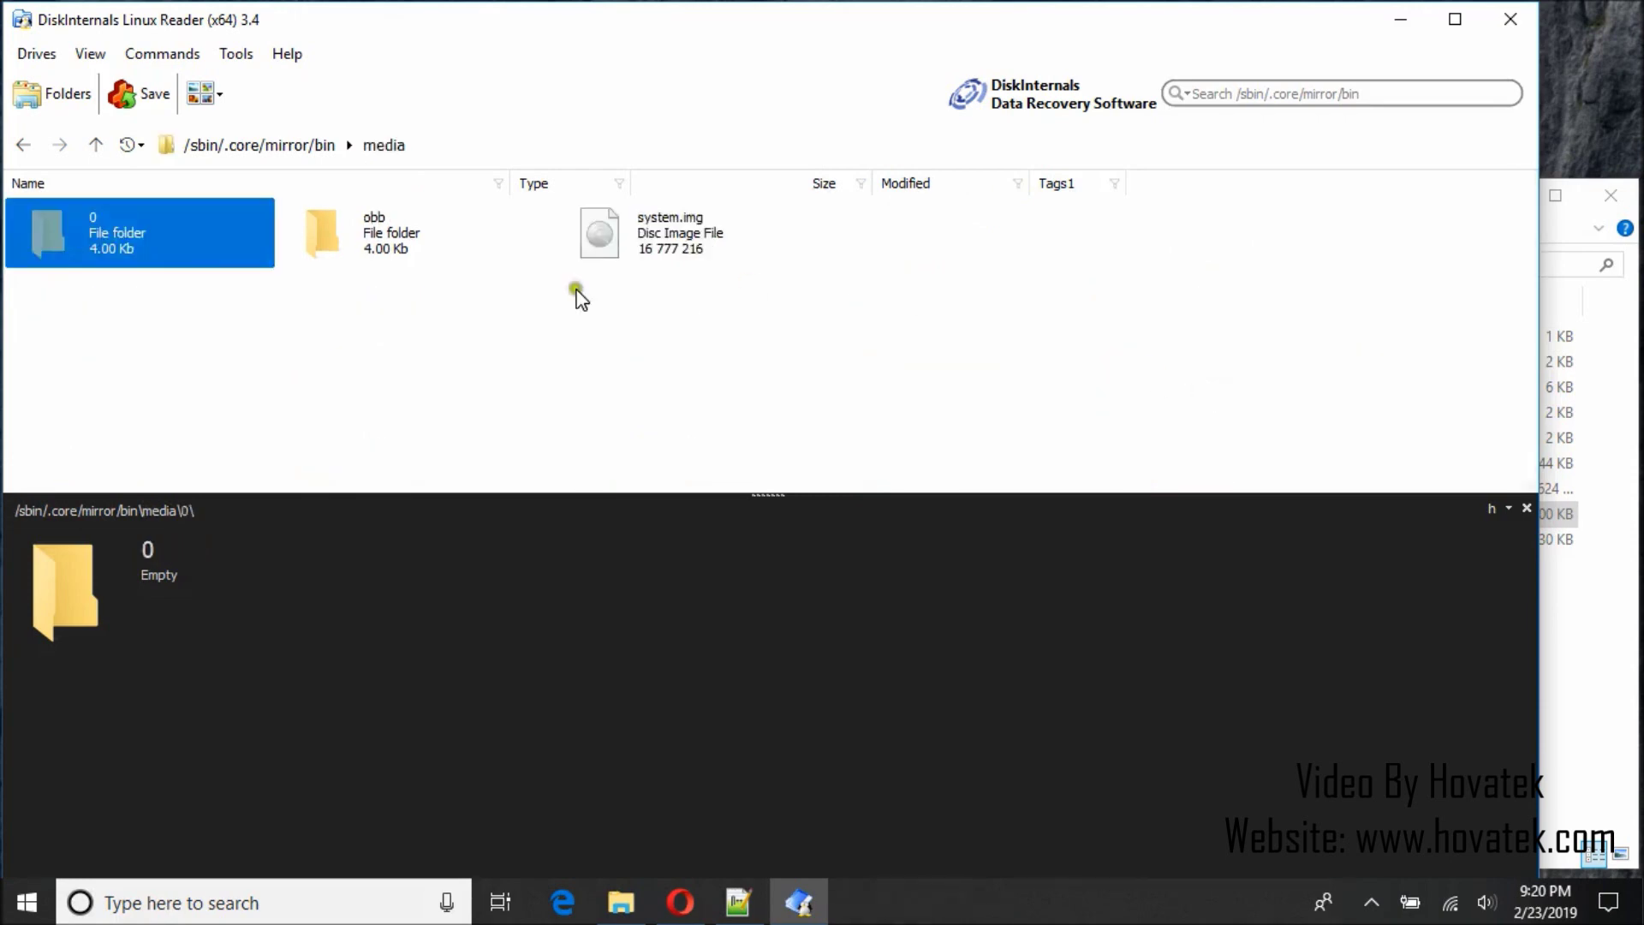
double_click(113, 236)
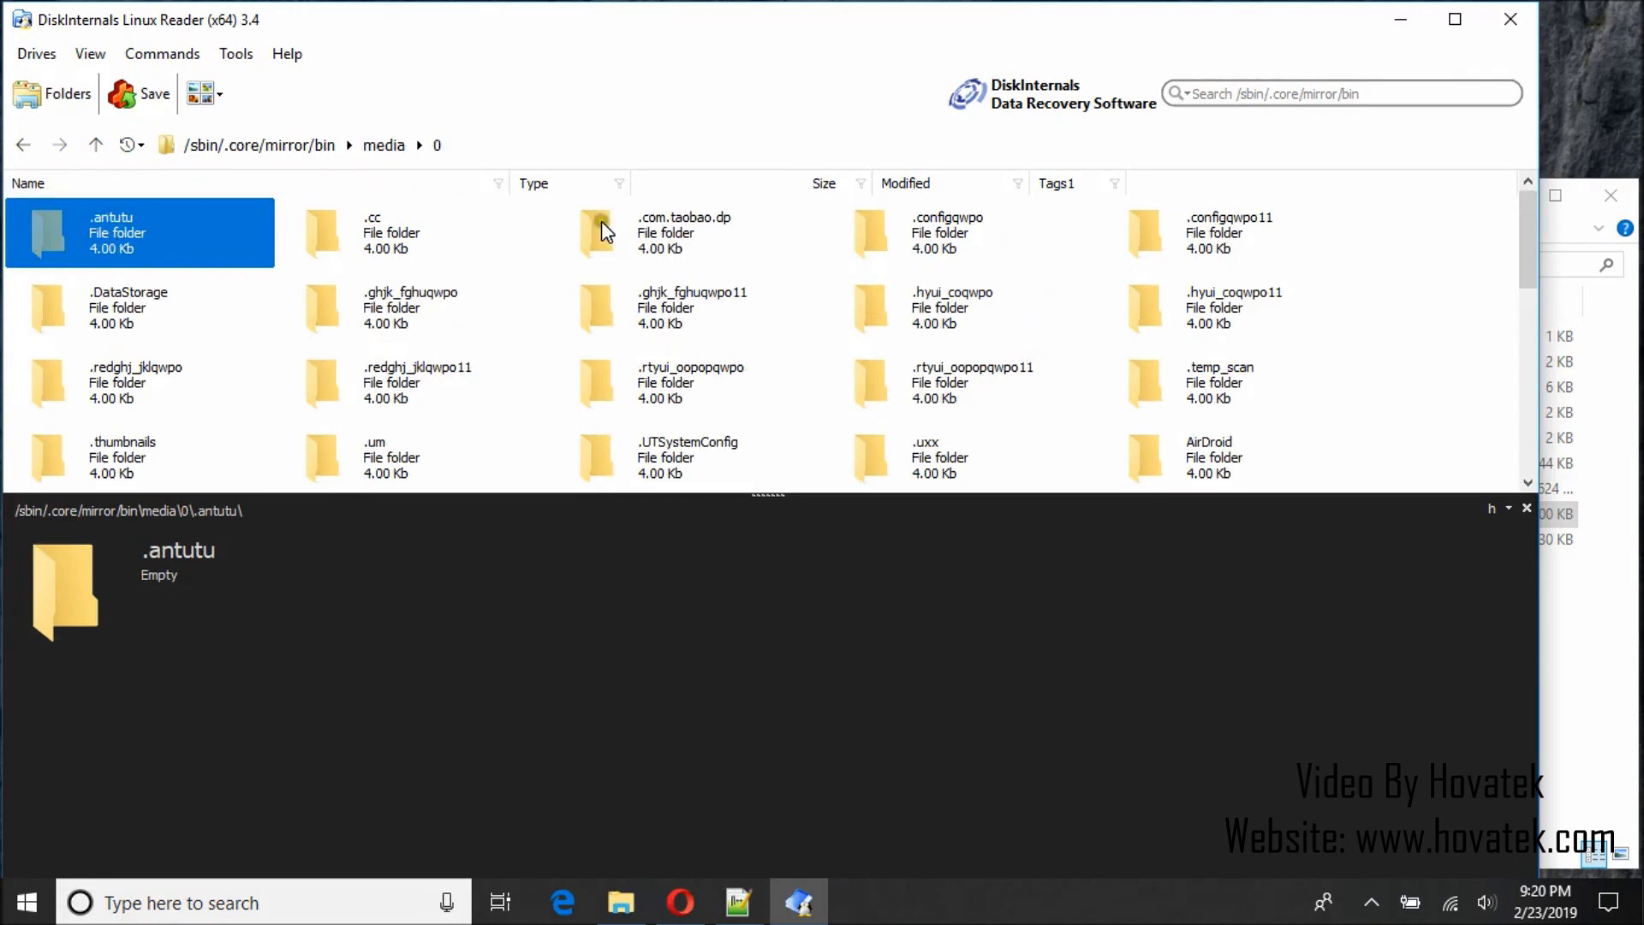
left_click(684, 236)
- Browse the 0 folder with the arrow keys and show hoho.txt's hex preview
key("Down")
key("Left")
key("Left")
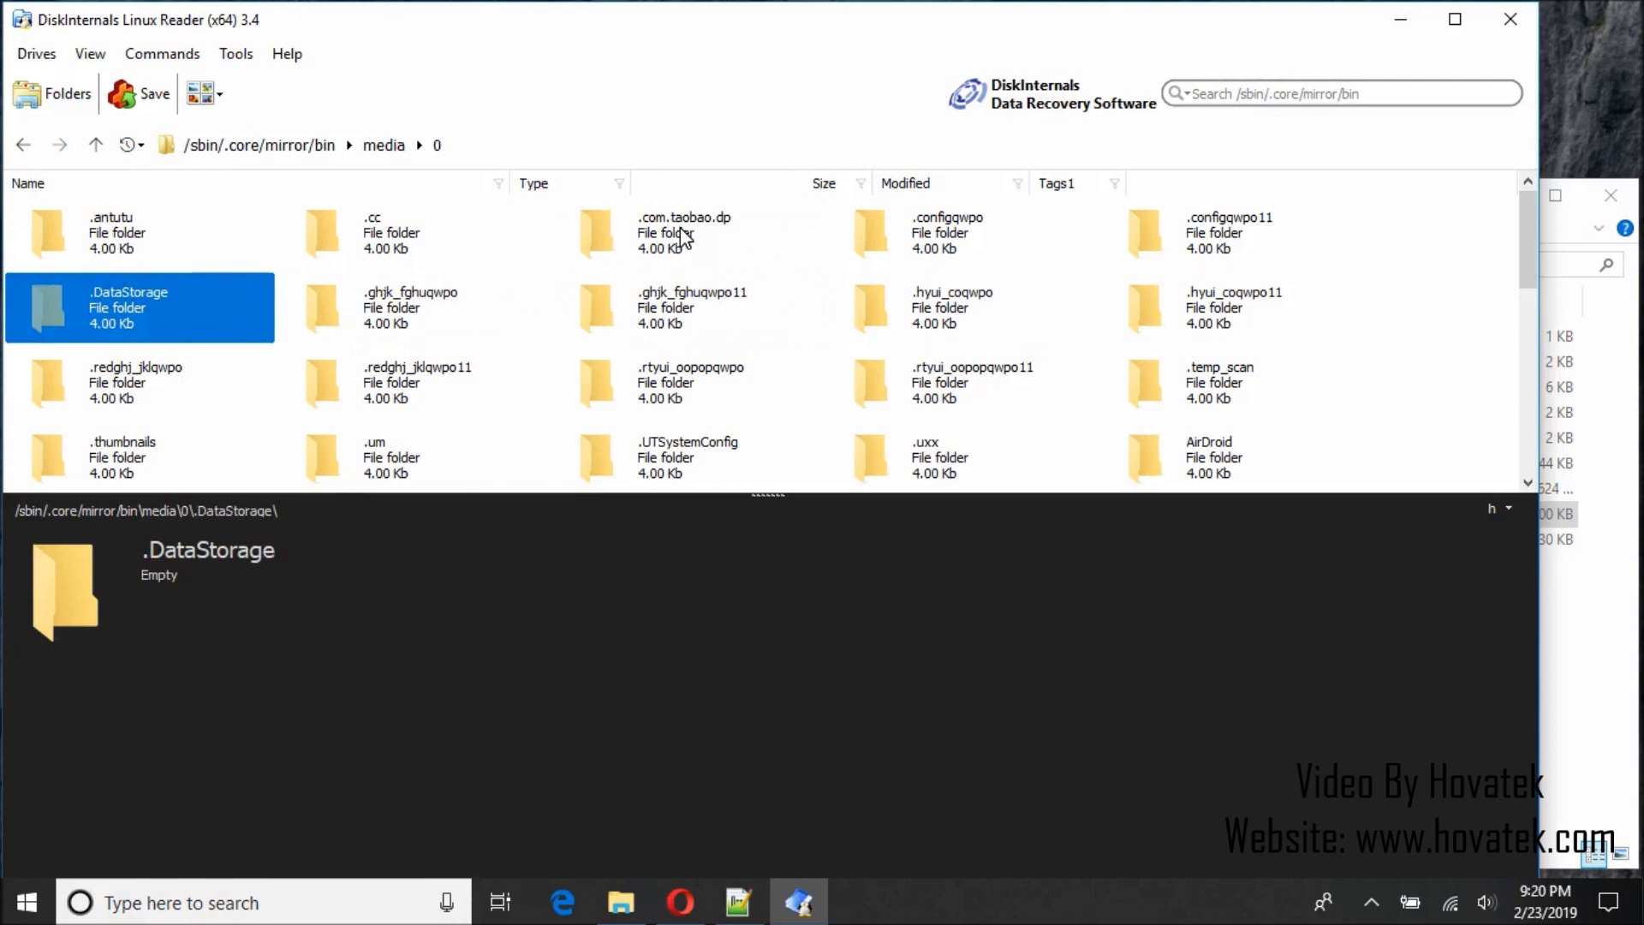
key("Down")
key("Down")
key("Down")
key("Down")
key("Down")
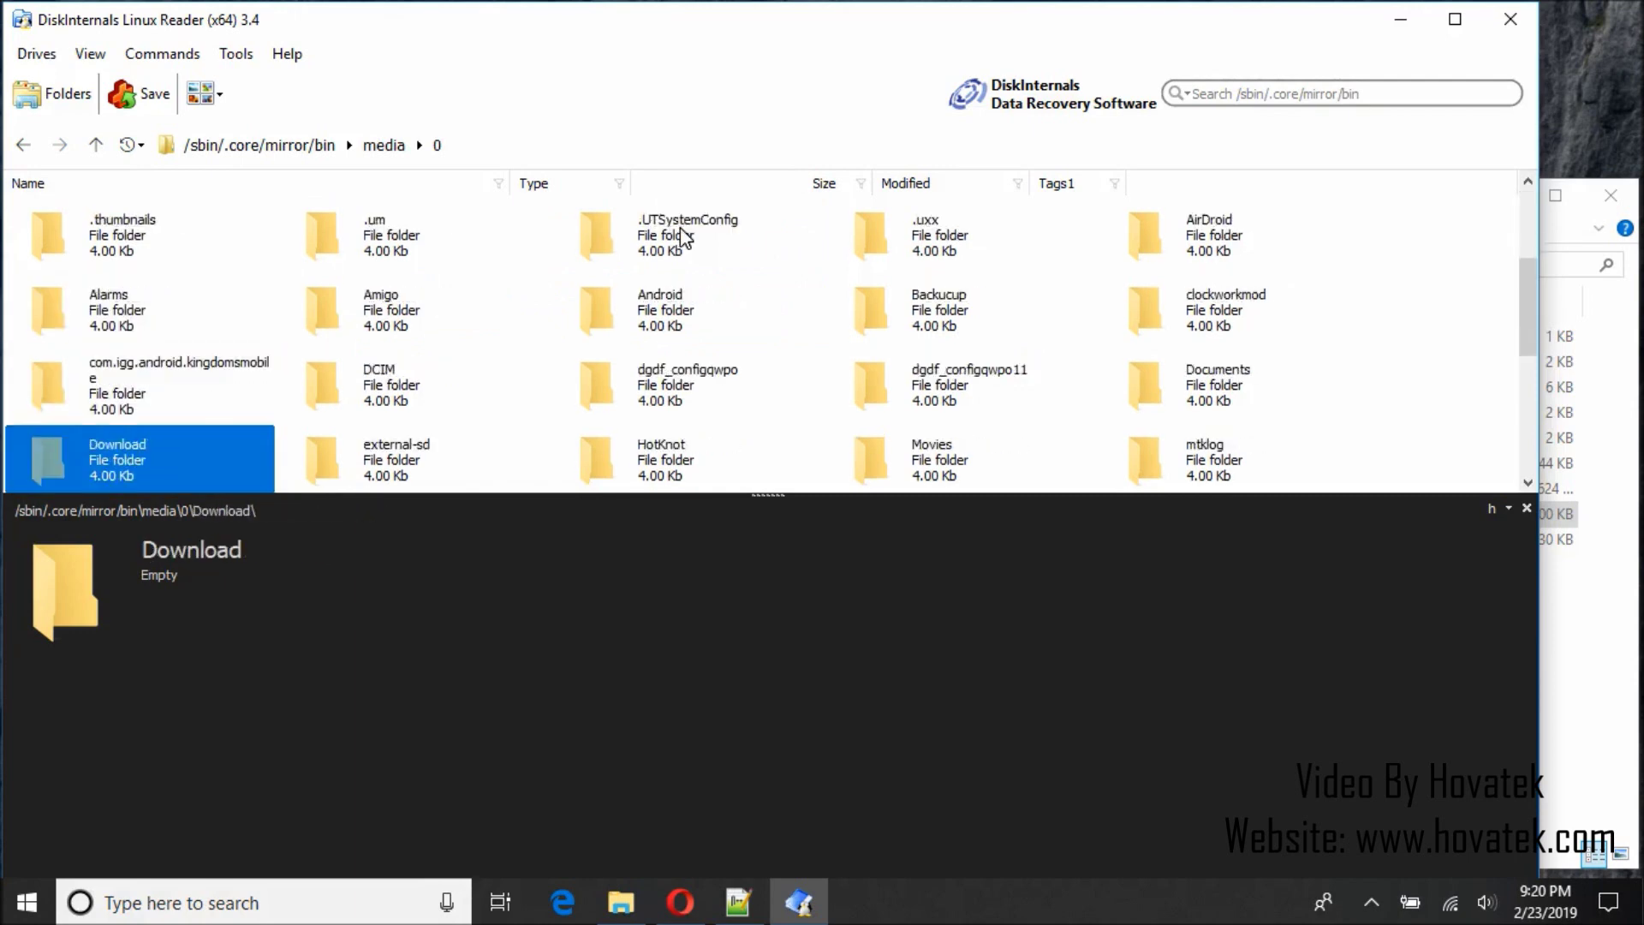
key("Down")
key("Down")
key("Down")
key("Down")
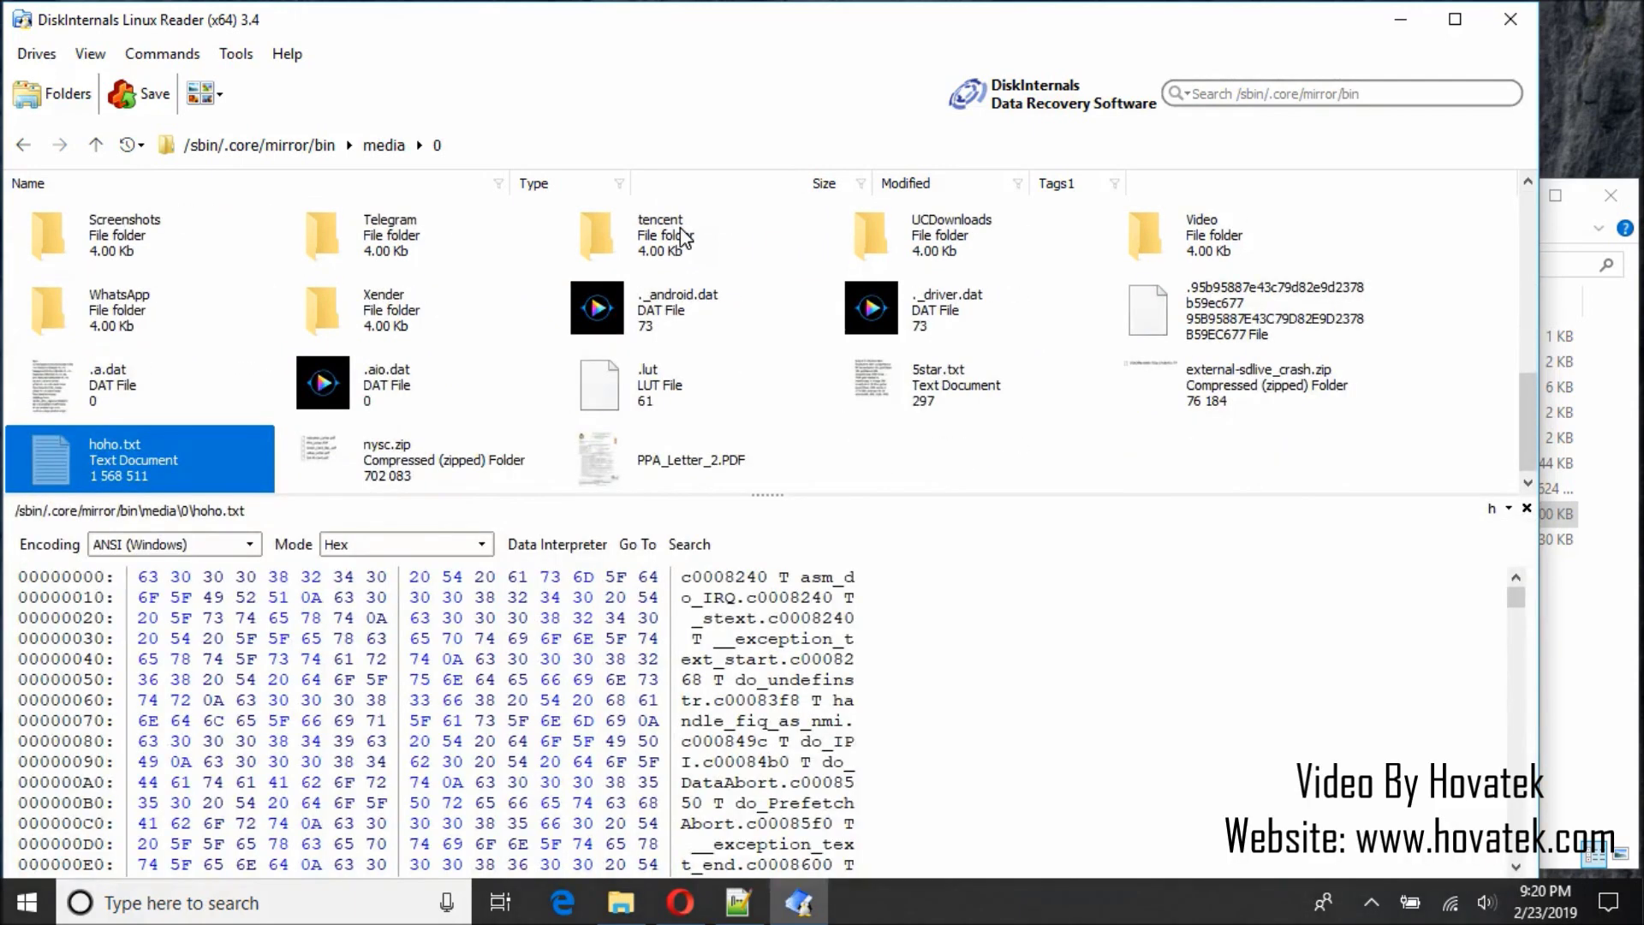
key("Up")
key("Down")
key("Up")
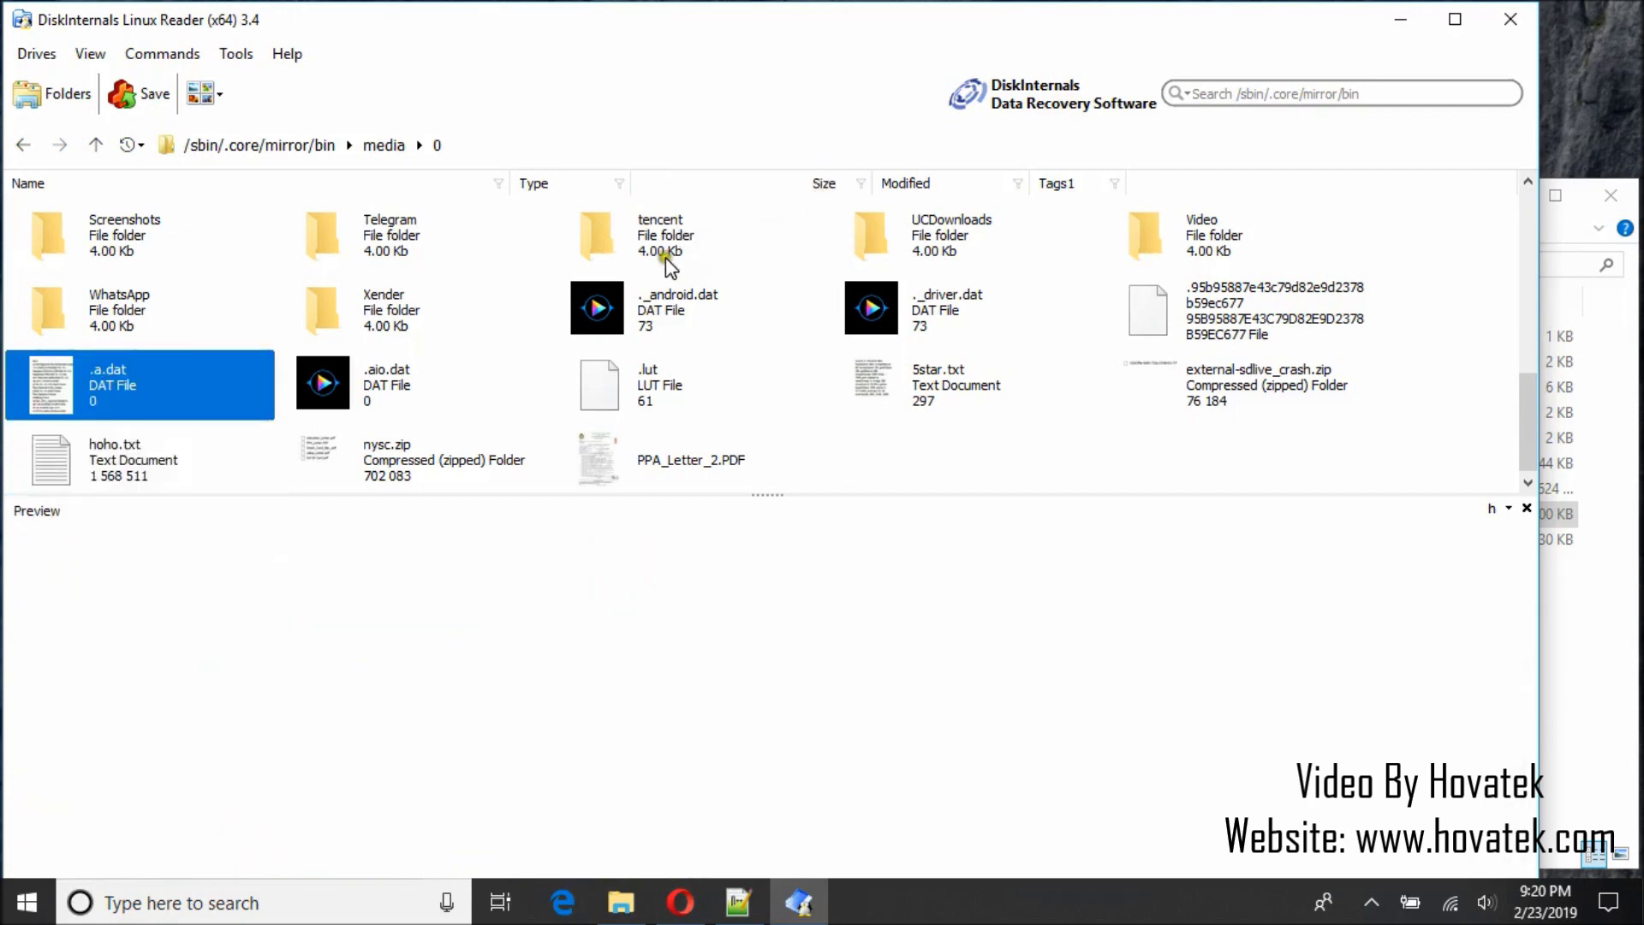
left_click(661, 246)
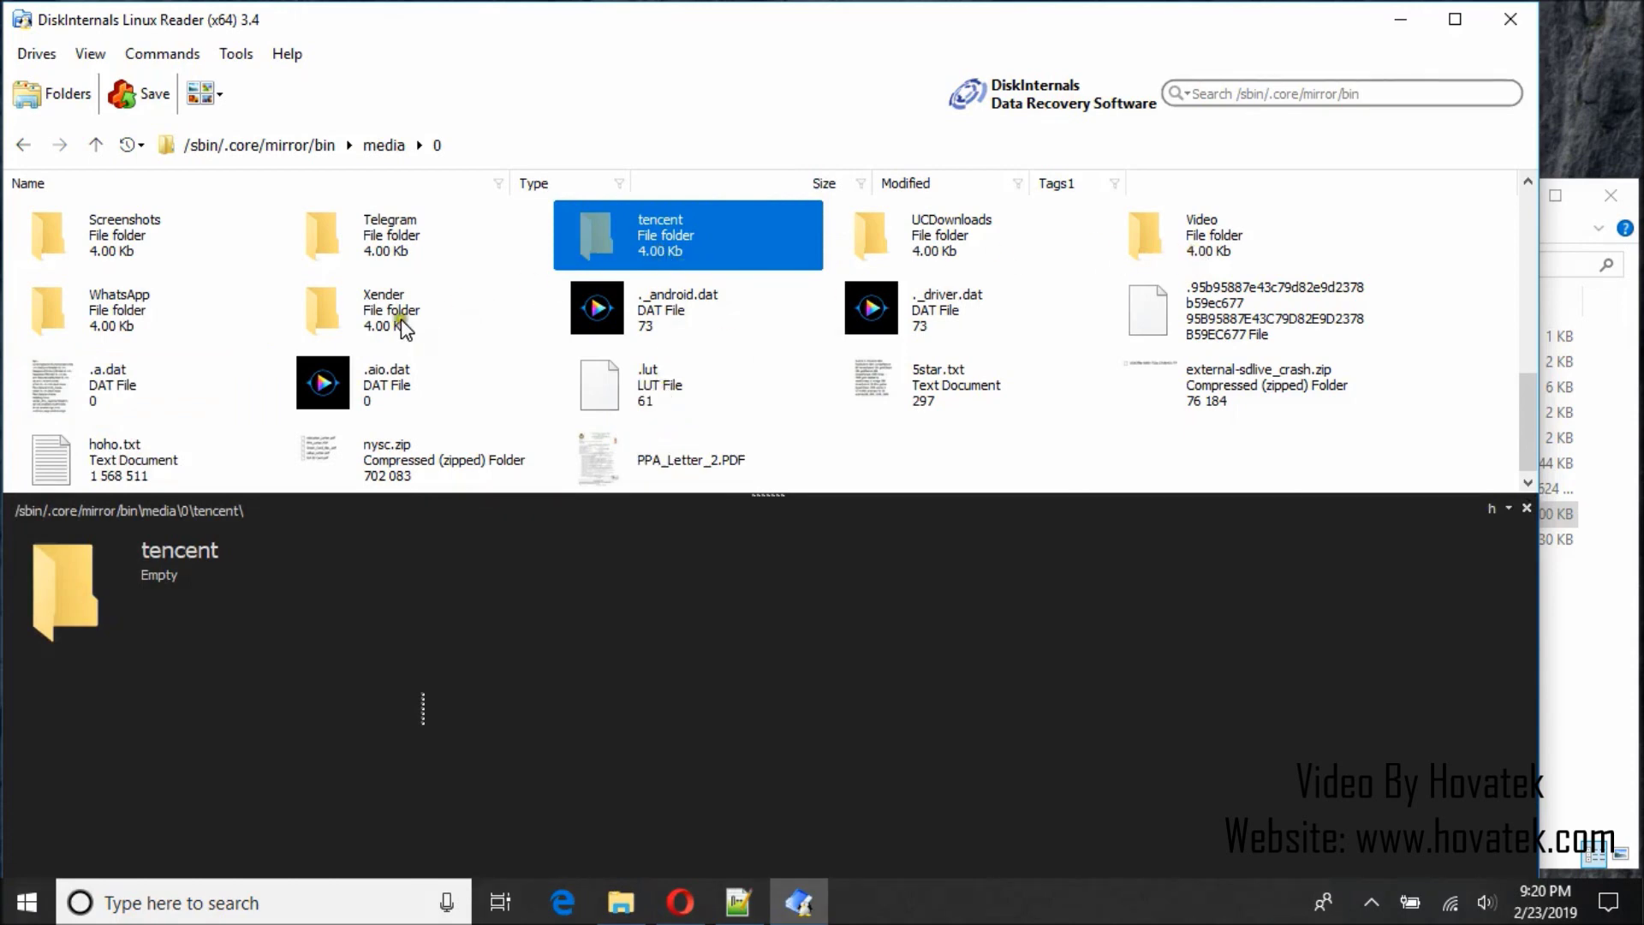
left_click(122, 453)
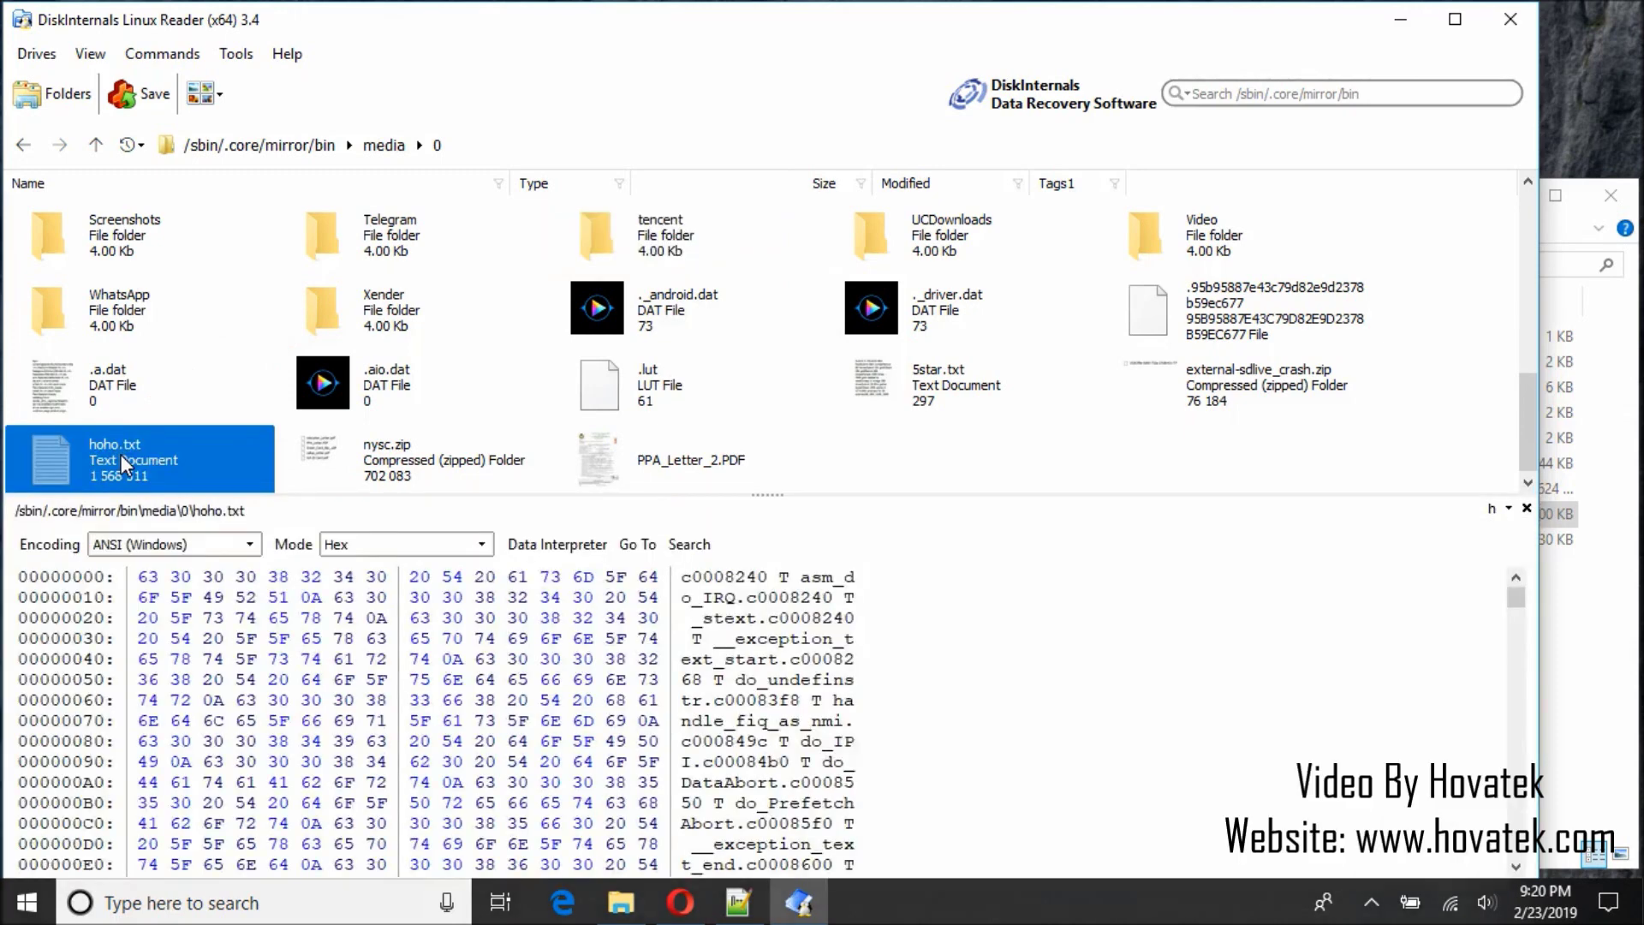
- Start saving hoho.txt and set the export destination to Desktop
right_click(122, 453)
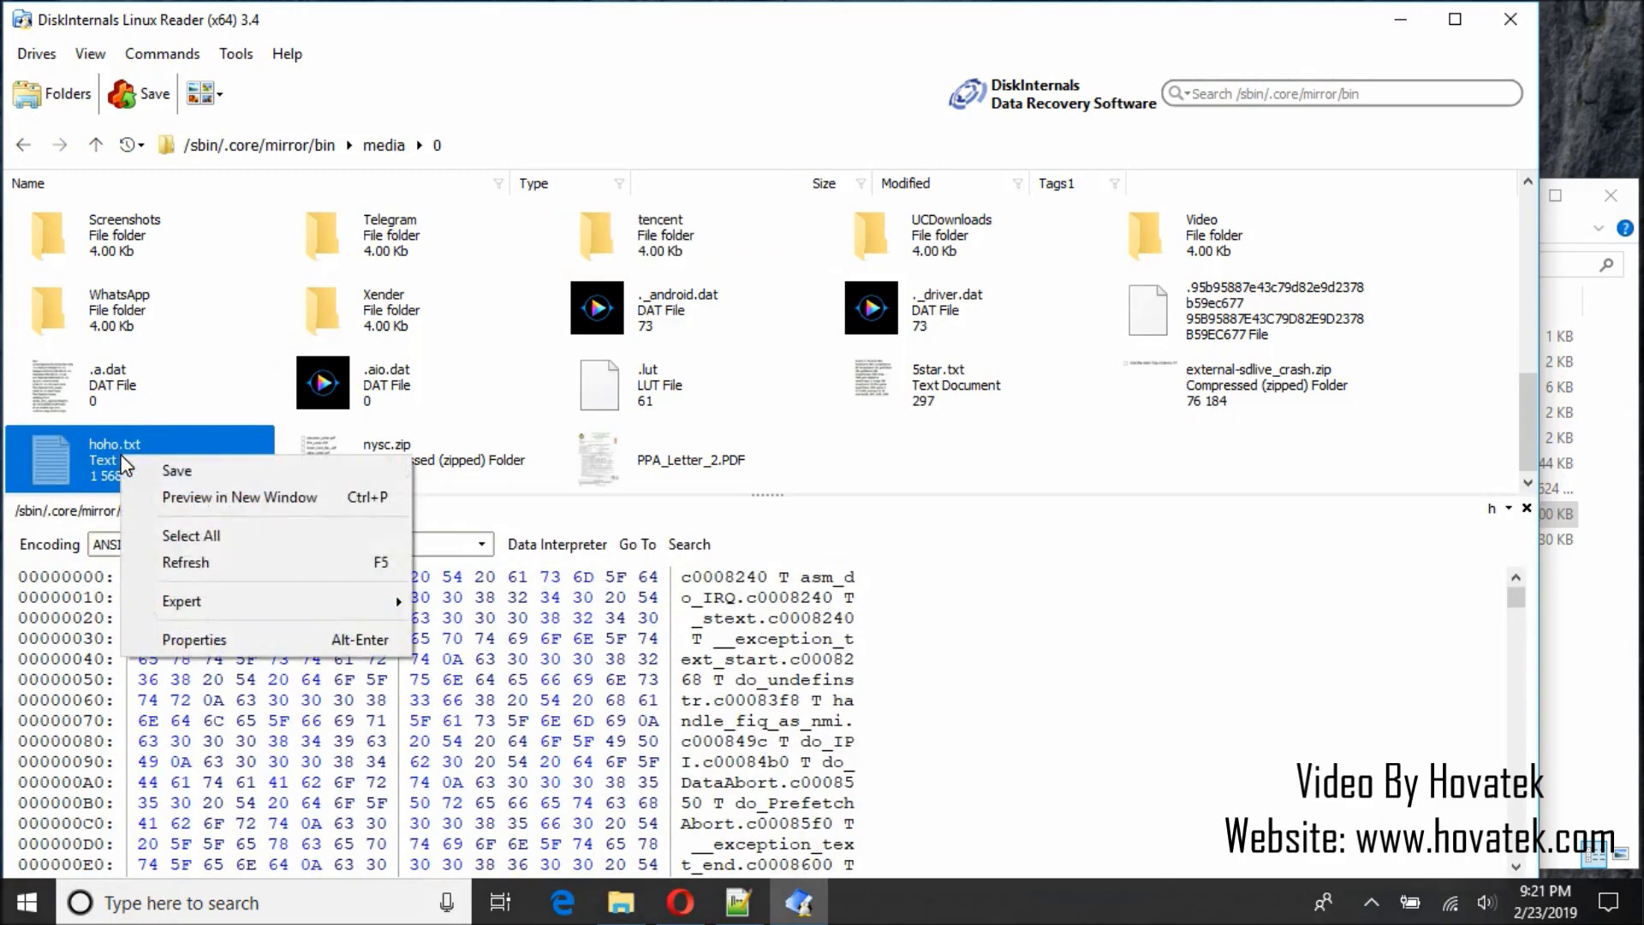
left_click(225, 470)
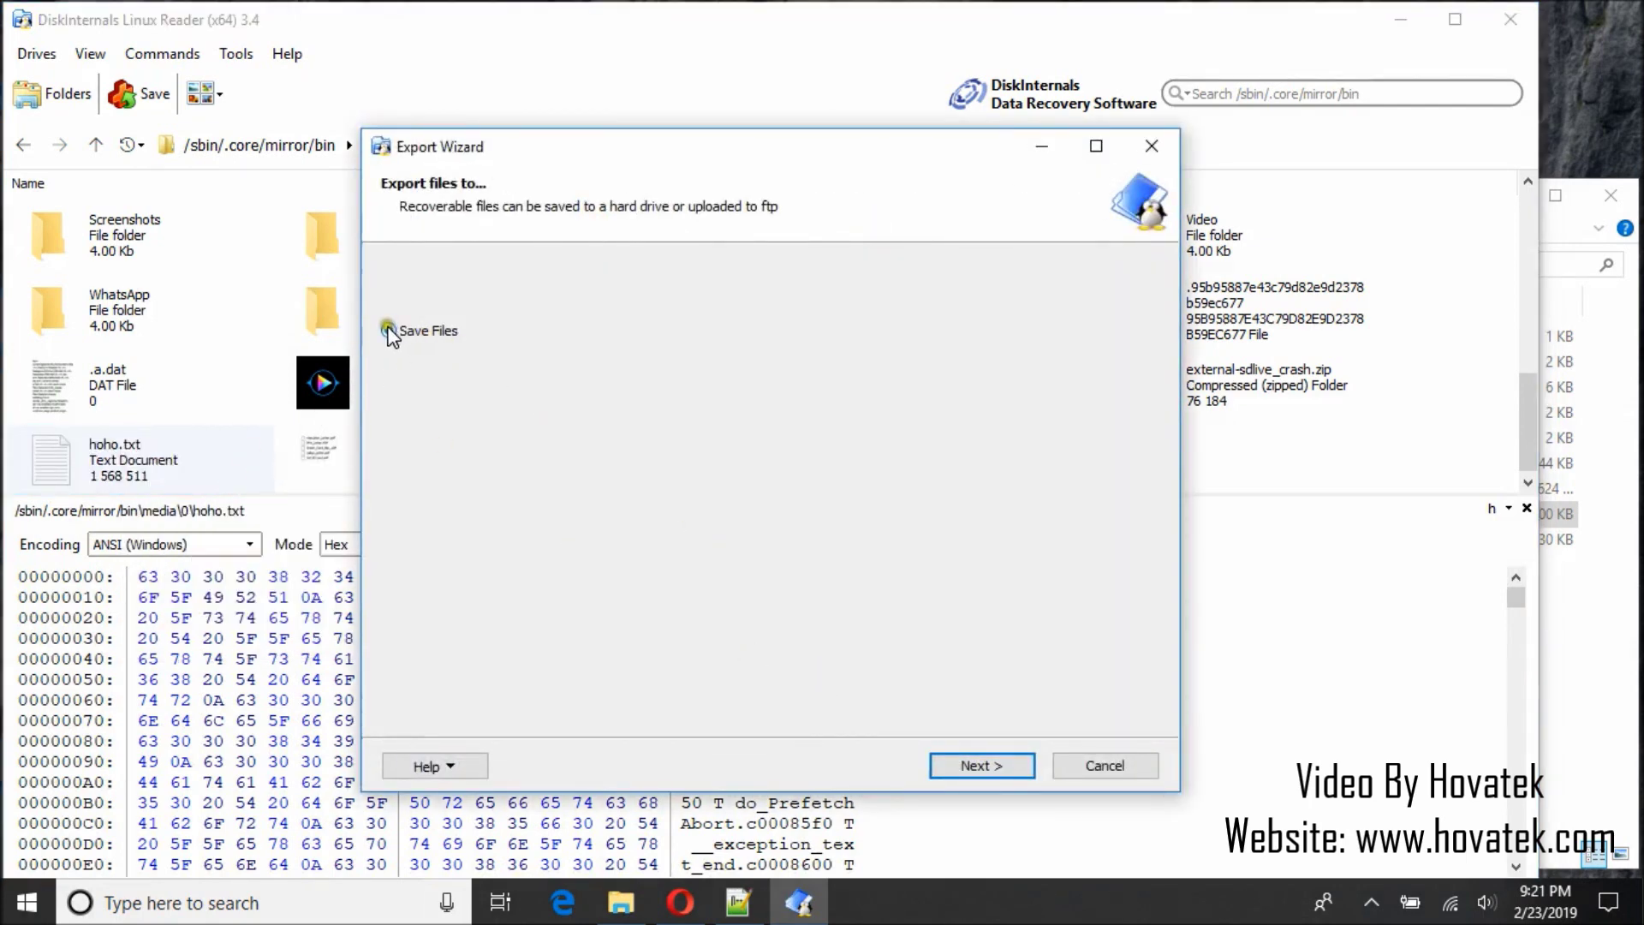
left_click(1013, 766)
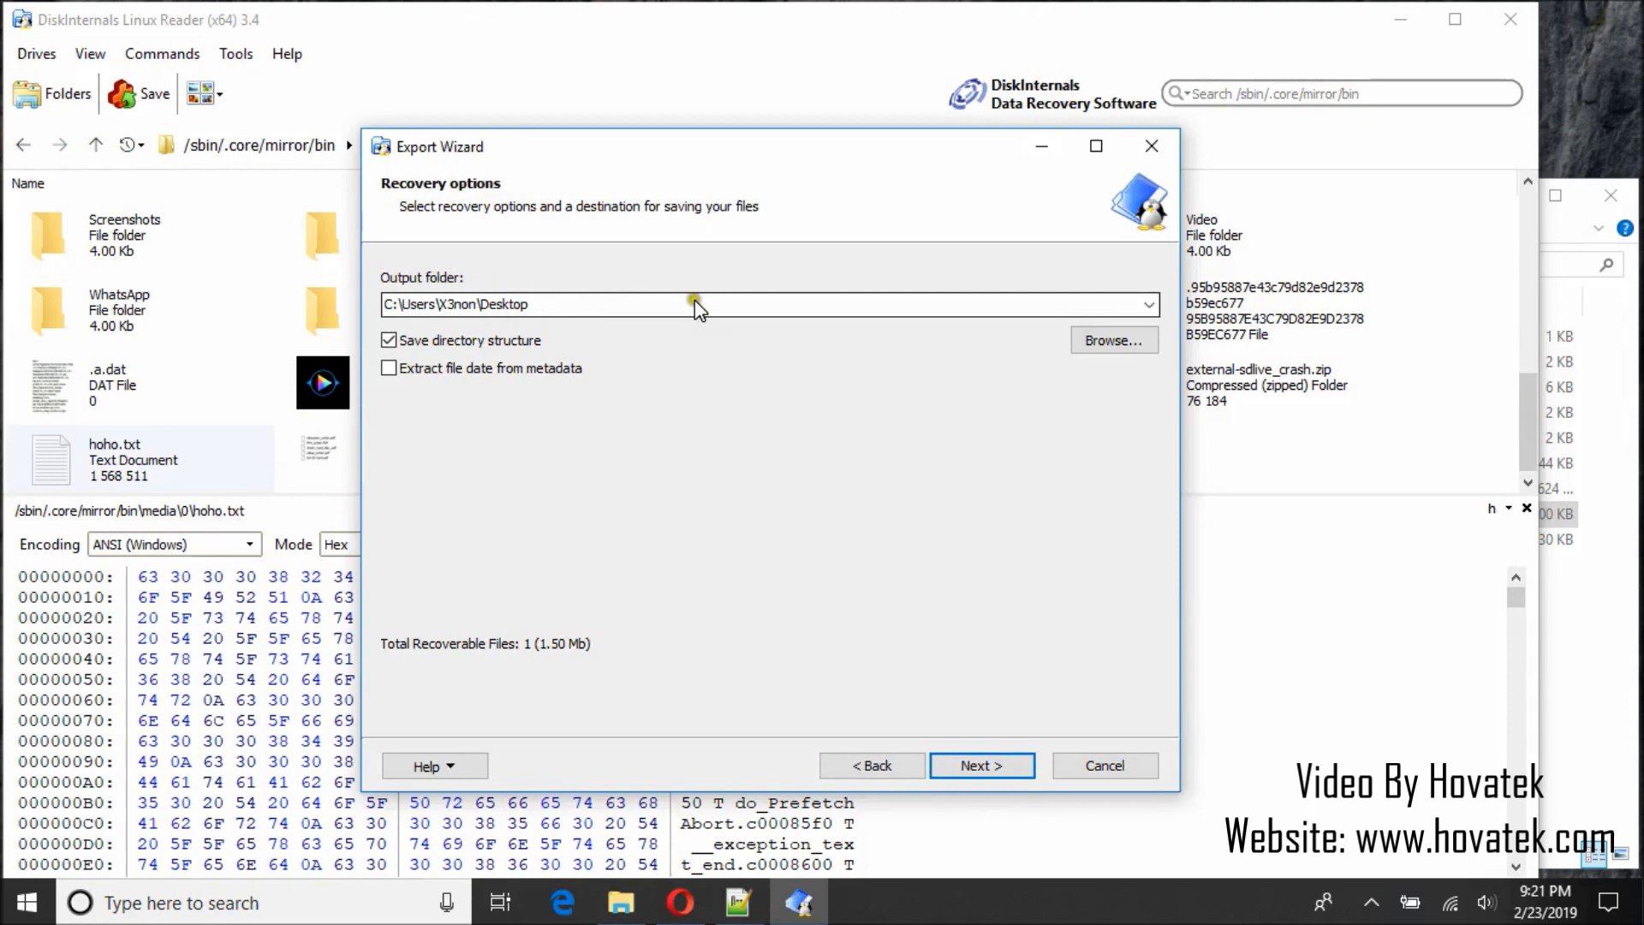
left_click(1115, 337)
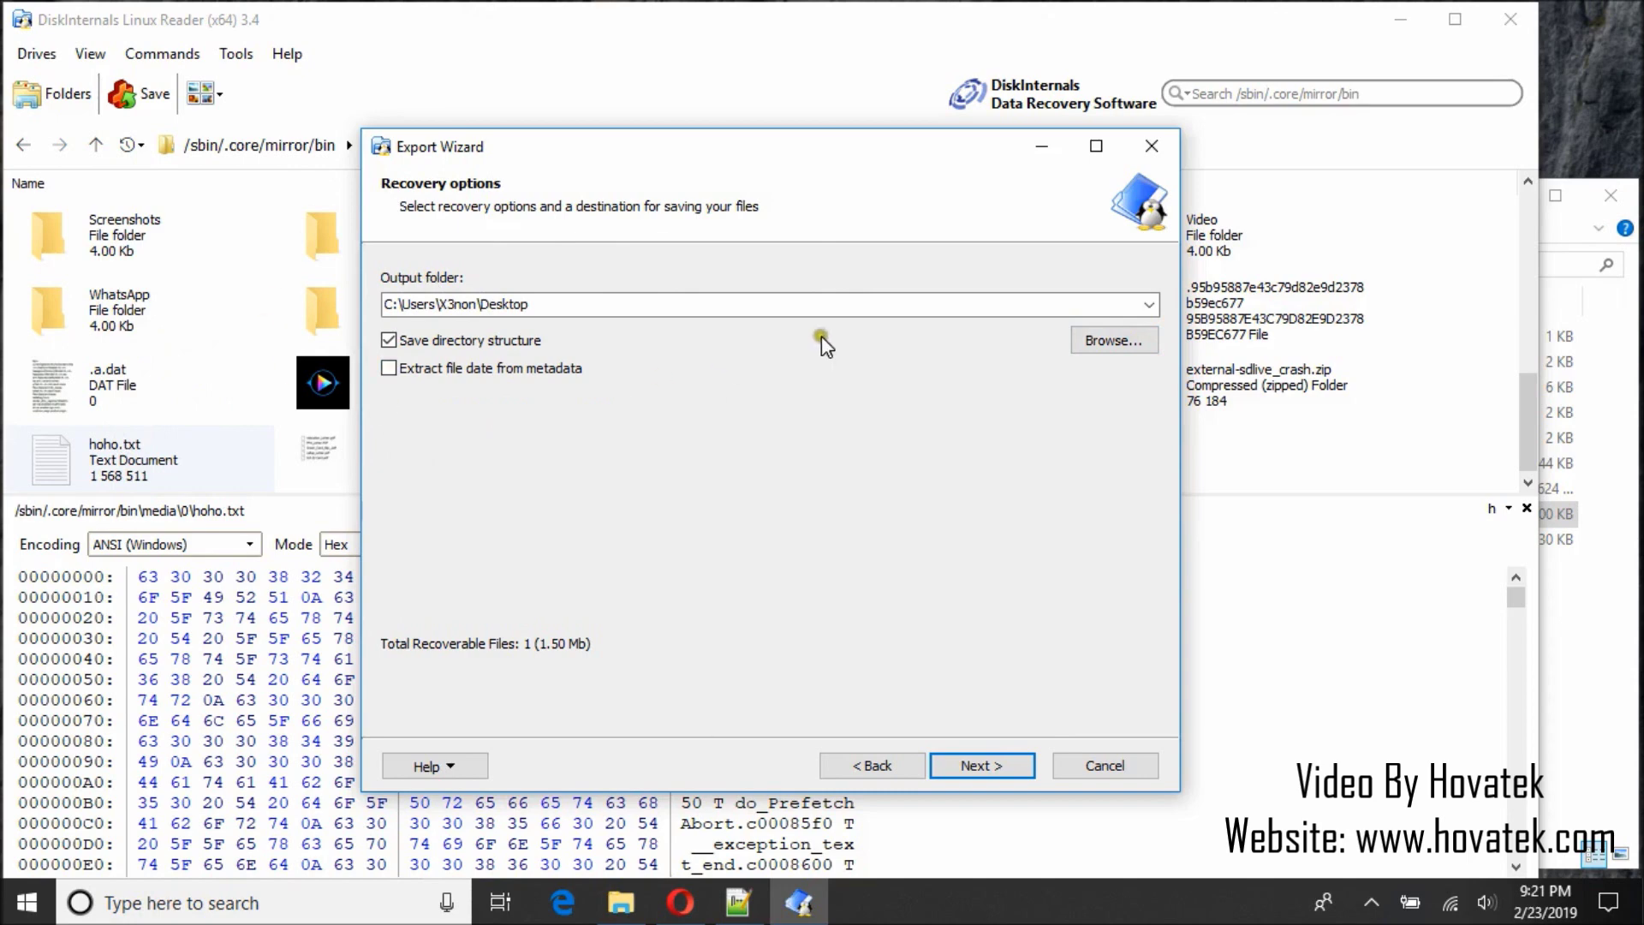
left_click(1110, 341)
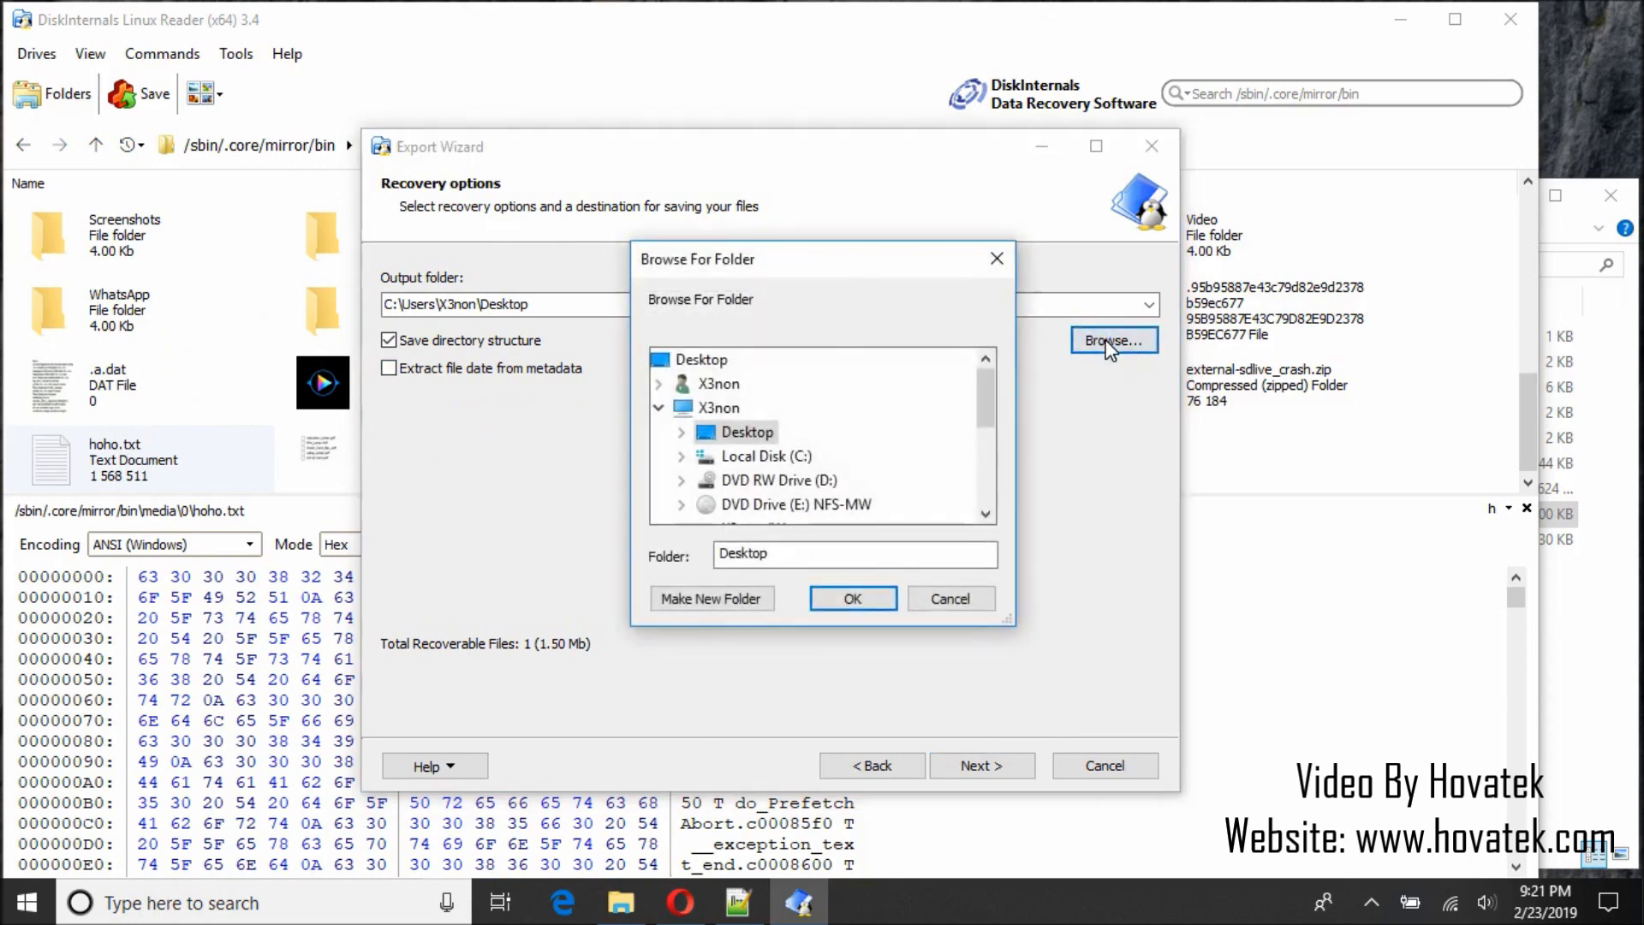
left_click(702, 361)
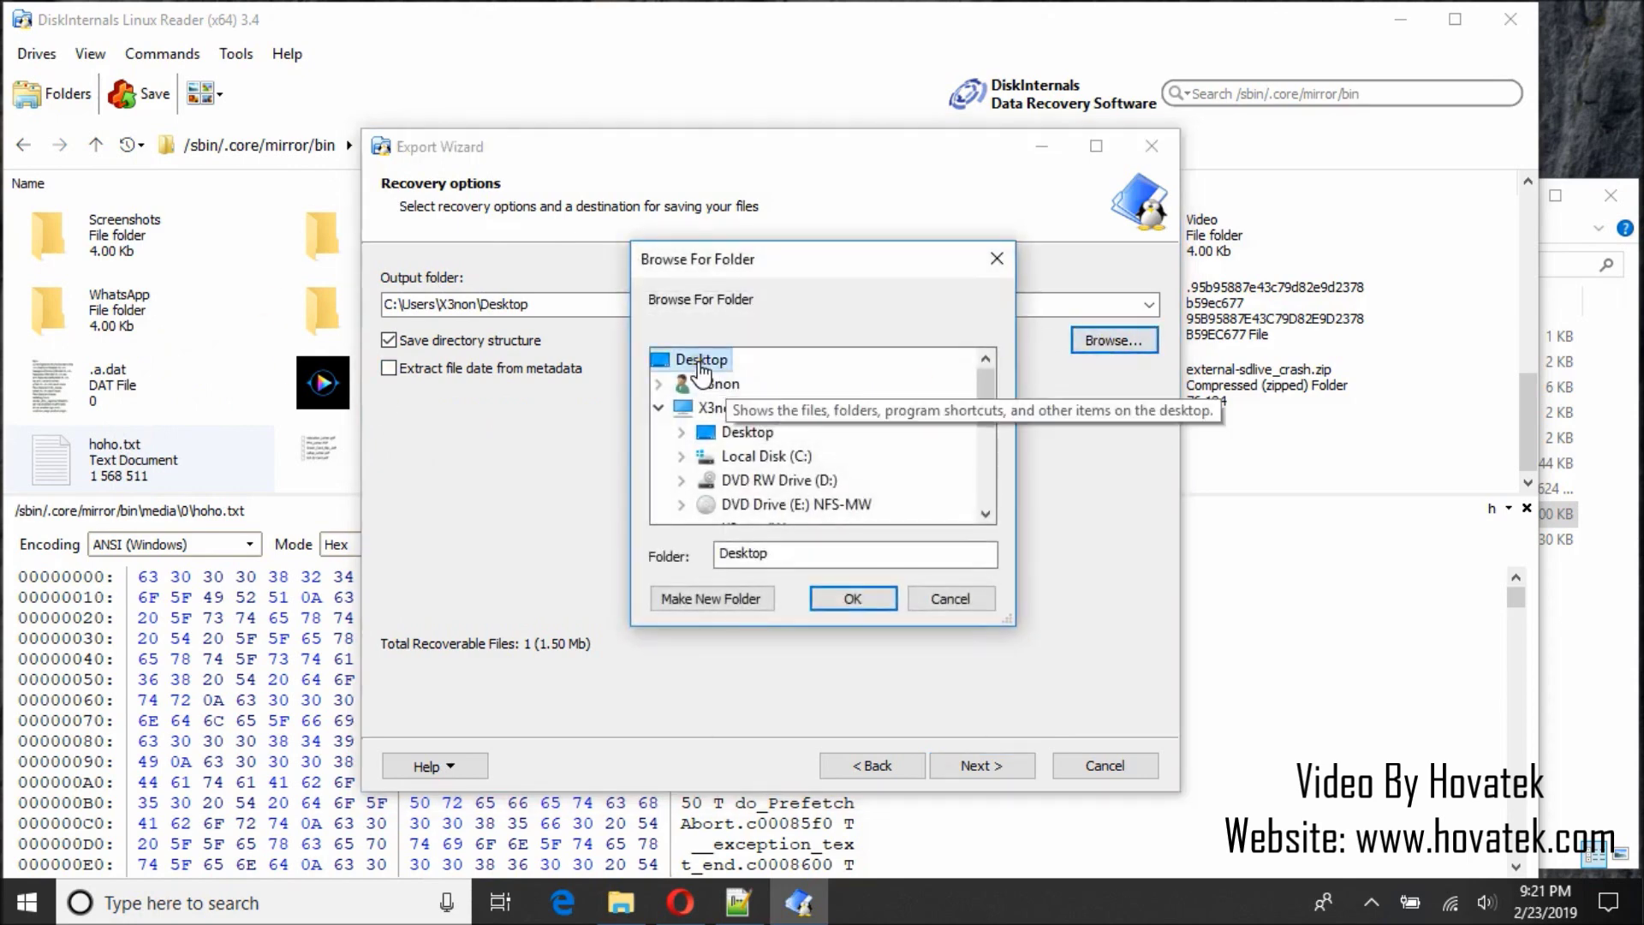
left_click(878, 604)
- Finish the Export Wizard, recovering 1 file to the Desktop
left_click(982, 767)
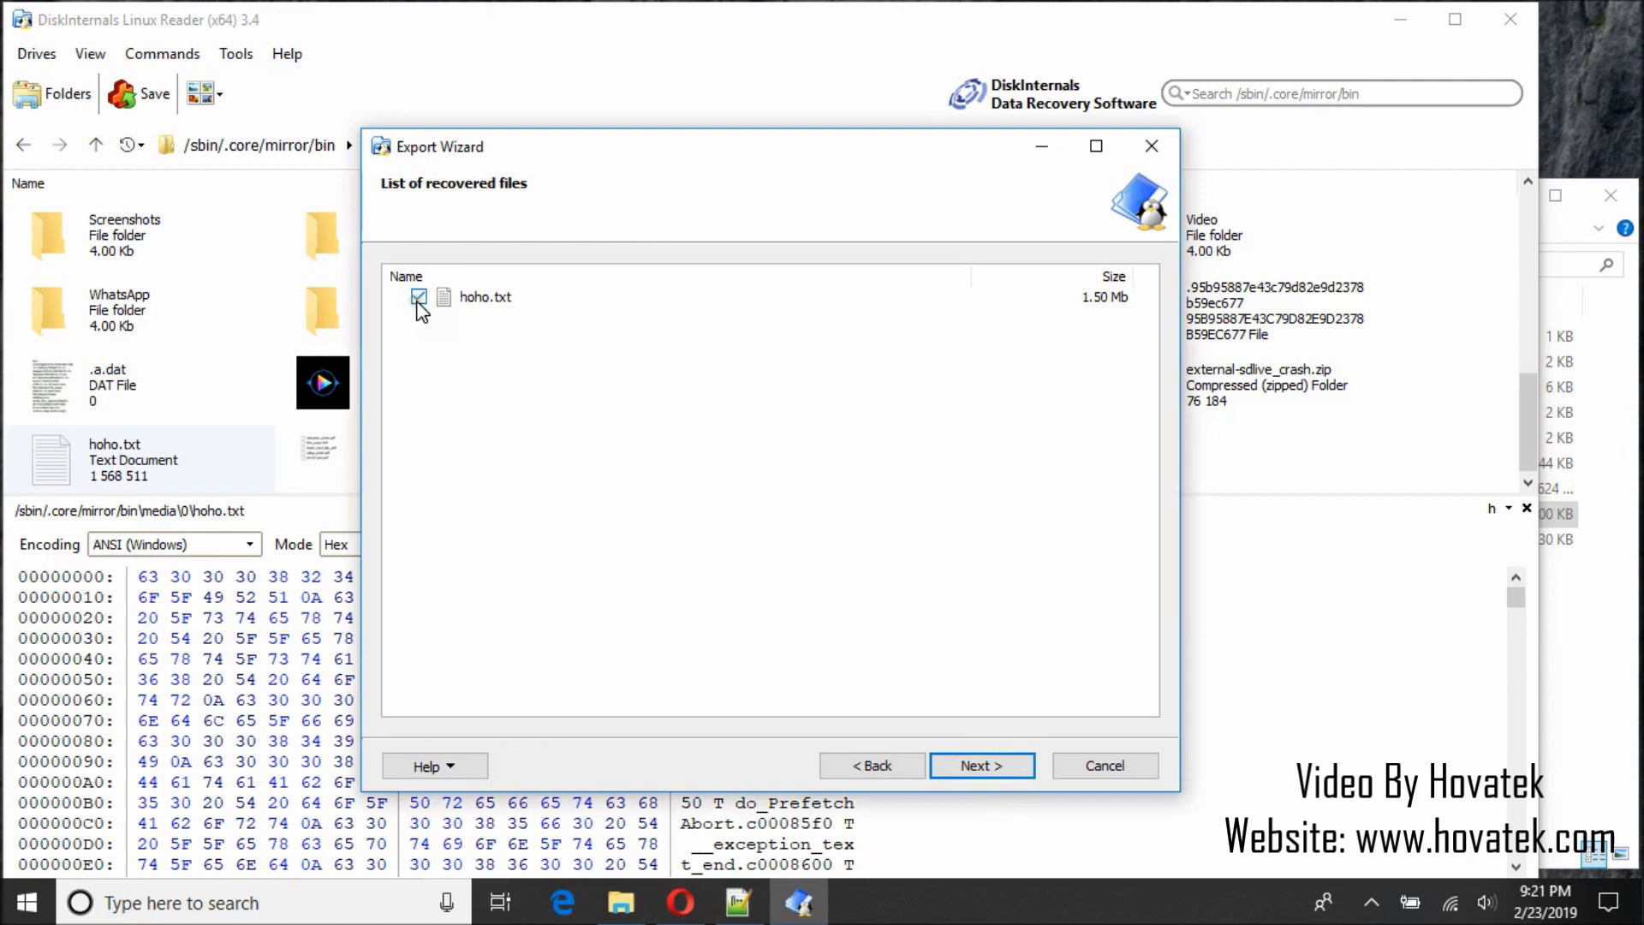
left_click(982, 765)
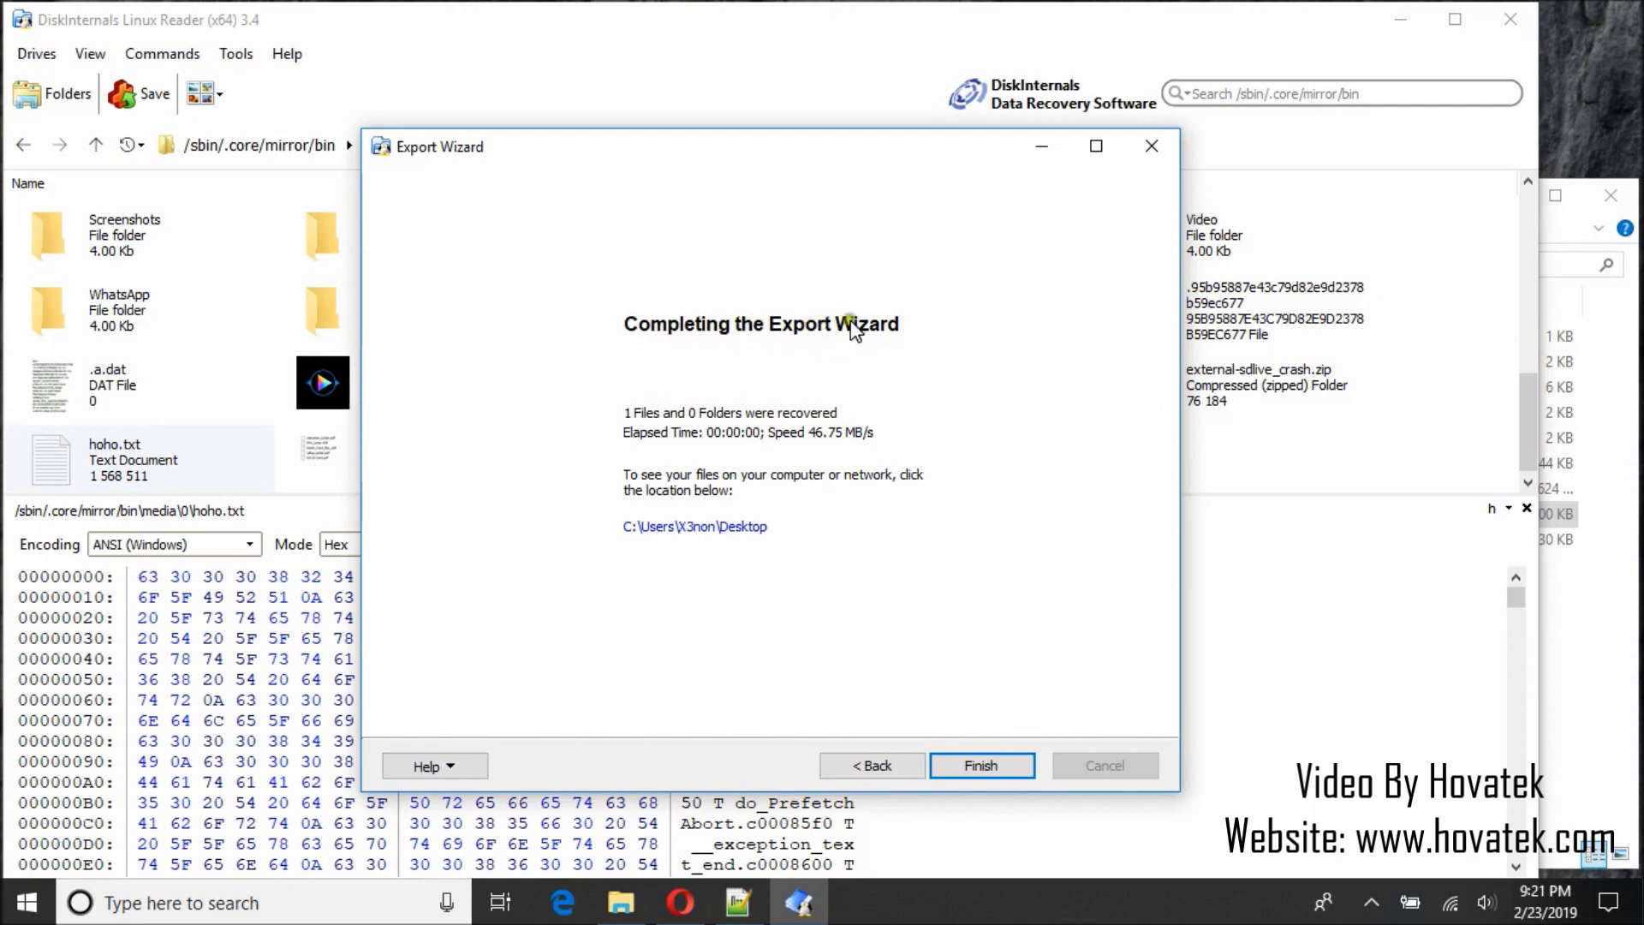
left_click(982, 765)
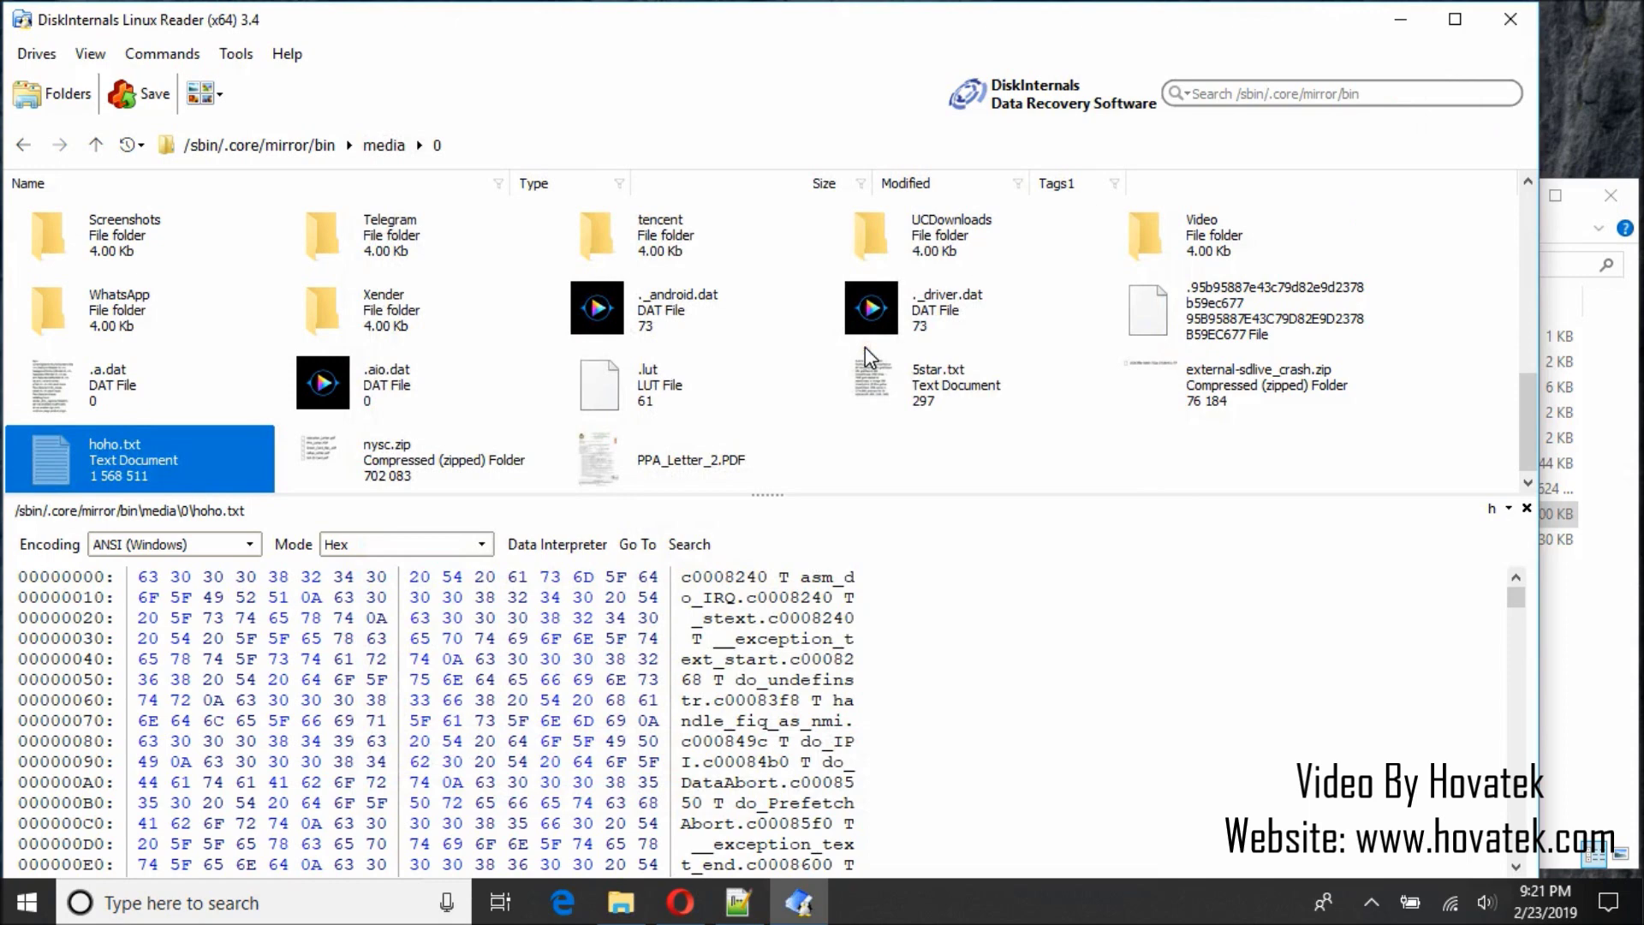
- Quit Linux Reader, confirming Yes, then open the context menu for hoho.txt on the desktop
left_click(1512, 19)
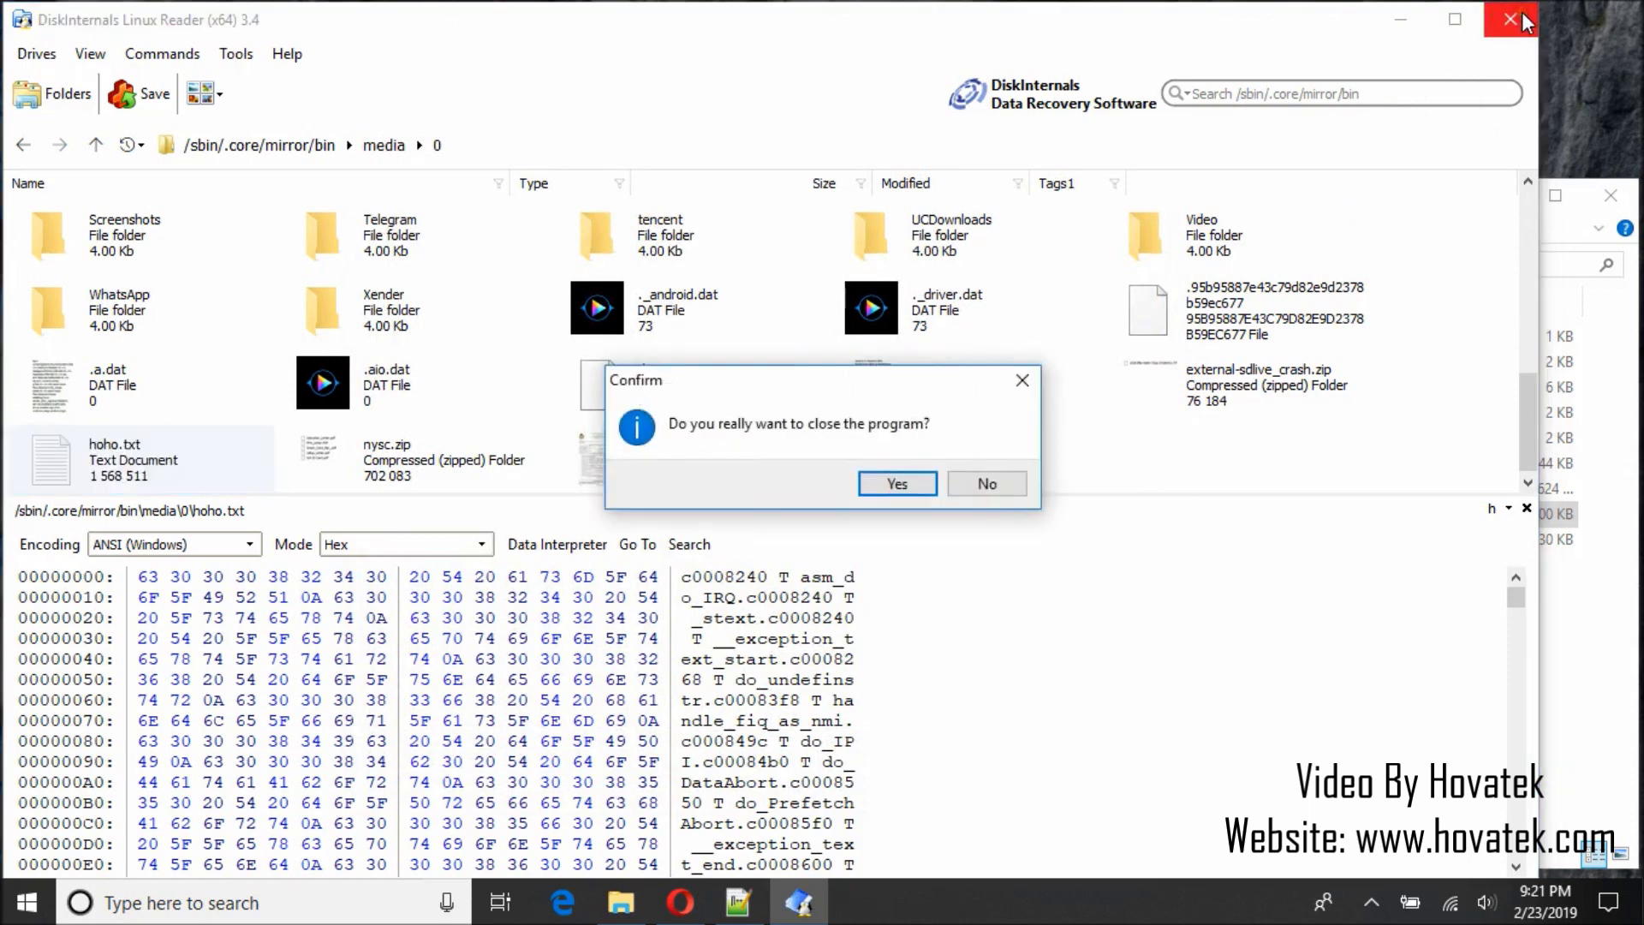
left_click(887, 483)
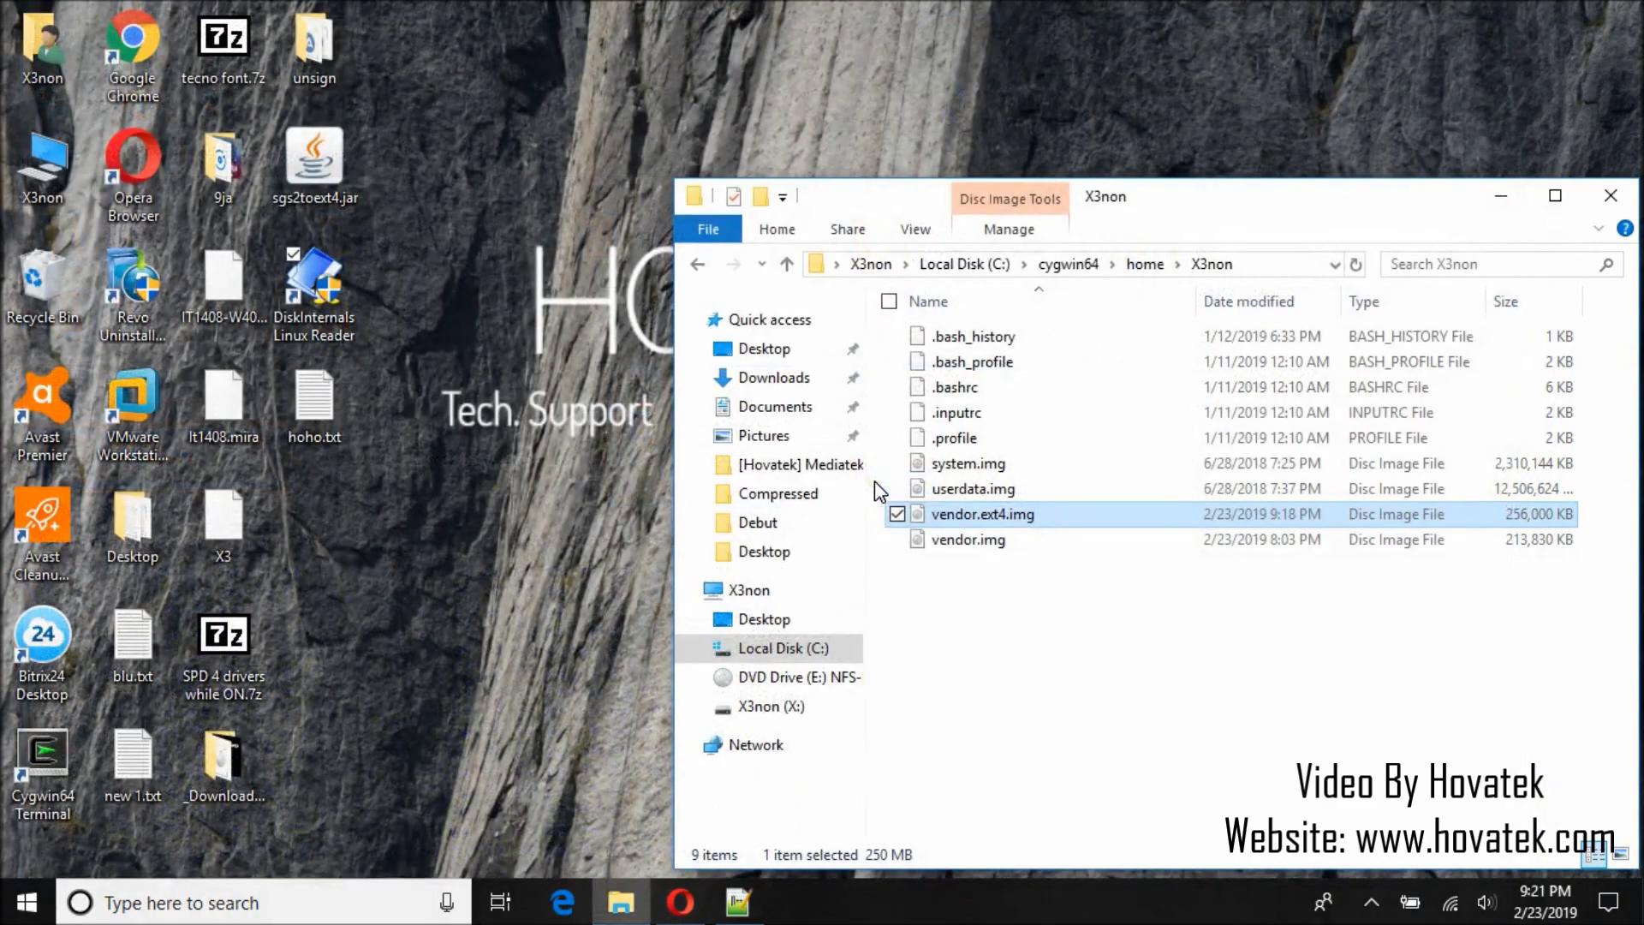
left_click(311, 405)
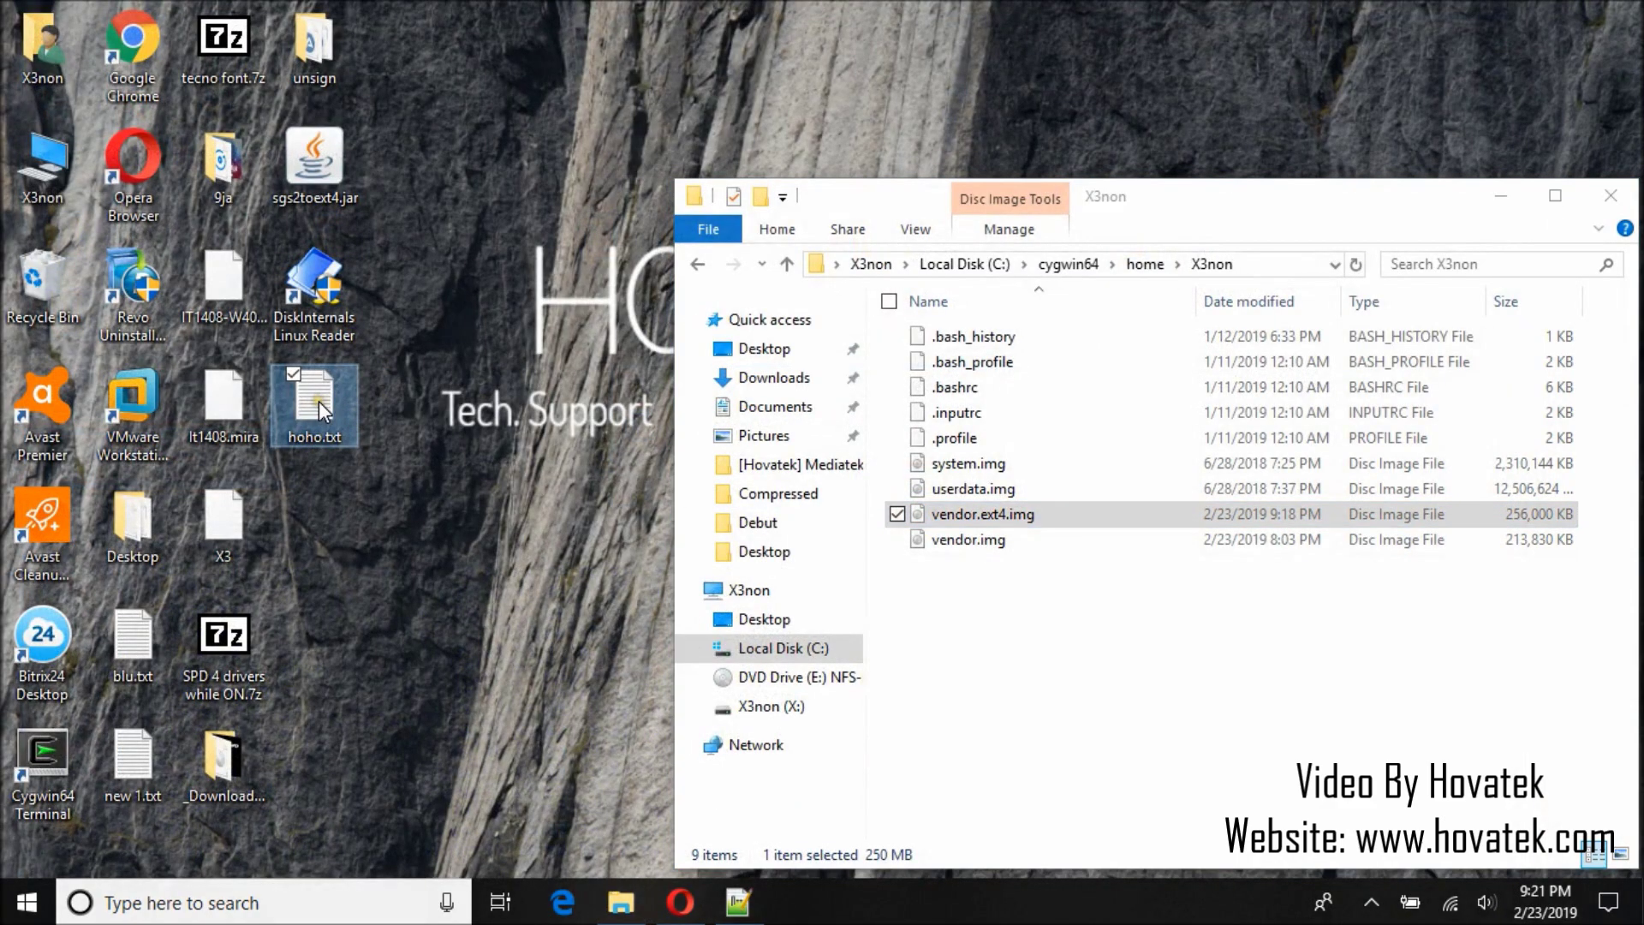
right_click(319, 401)
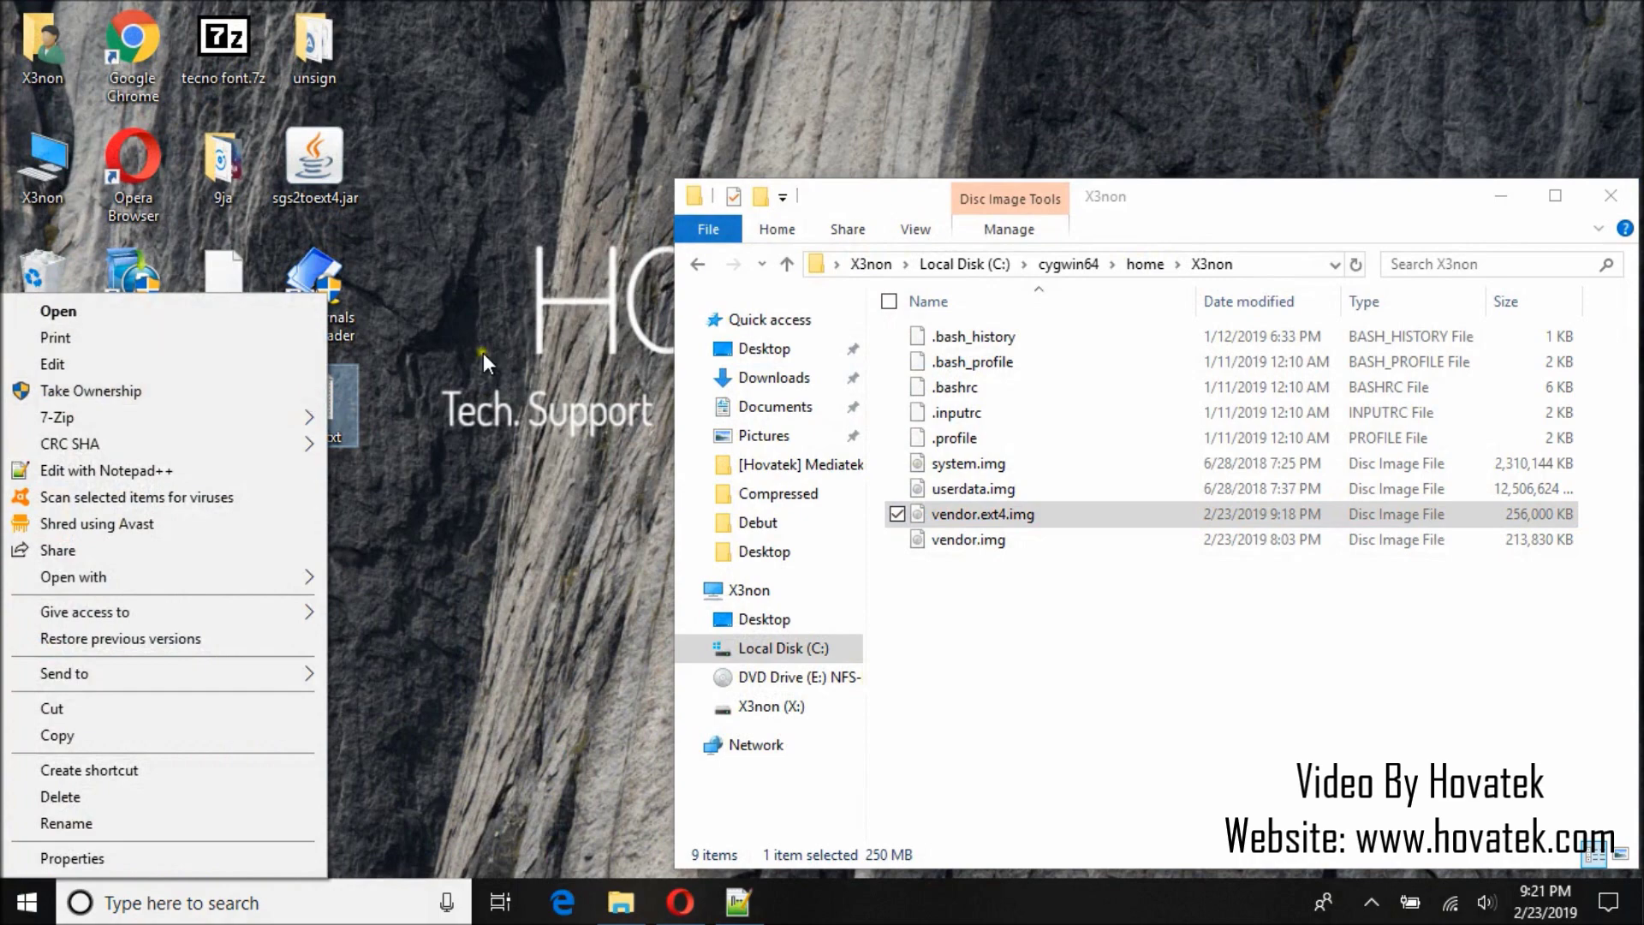